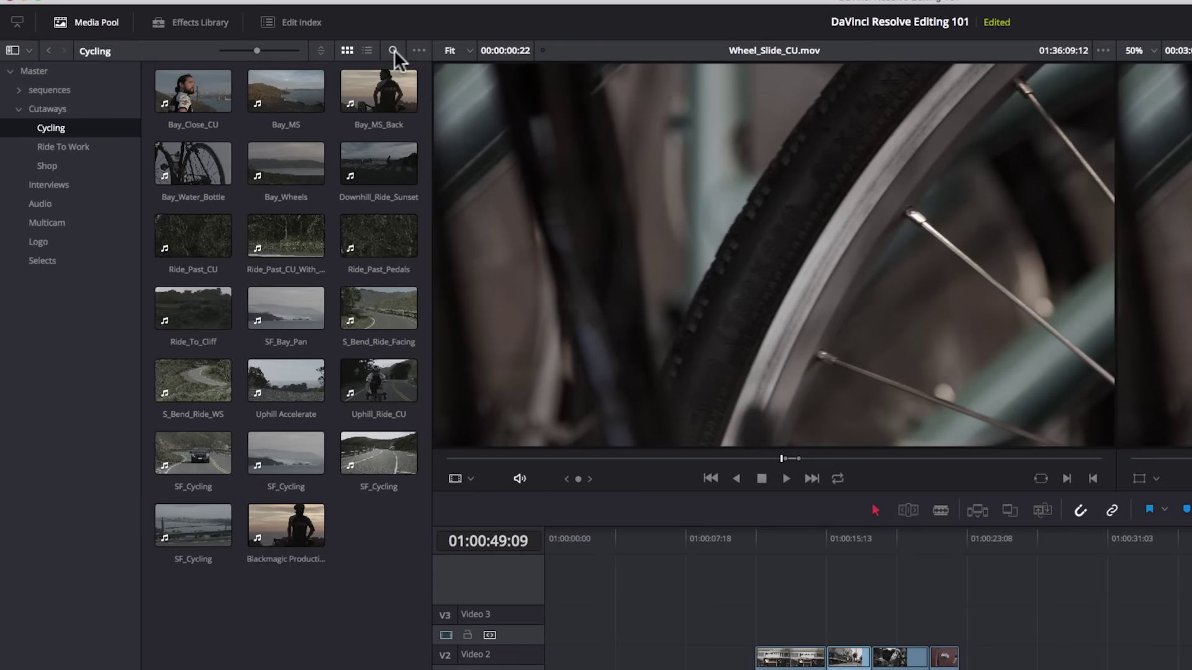
# Search the Cycling bin for 'bay' filtered by File Name, leaving six matching clips
pyautogui.click(391, 49)
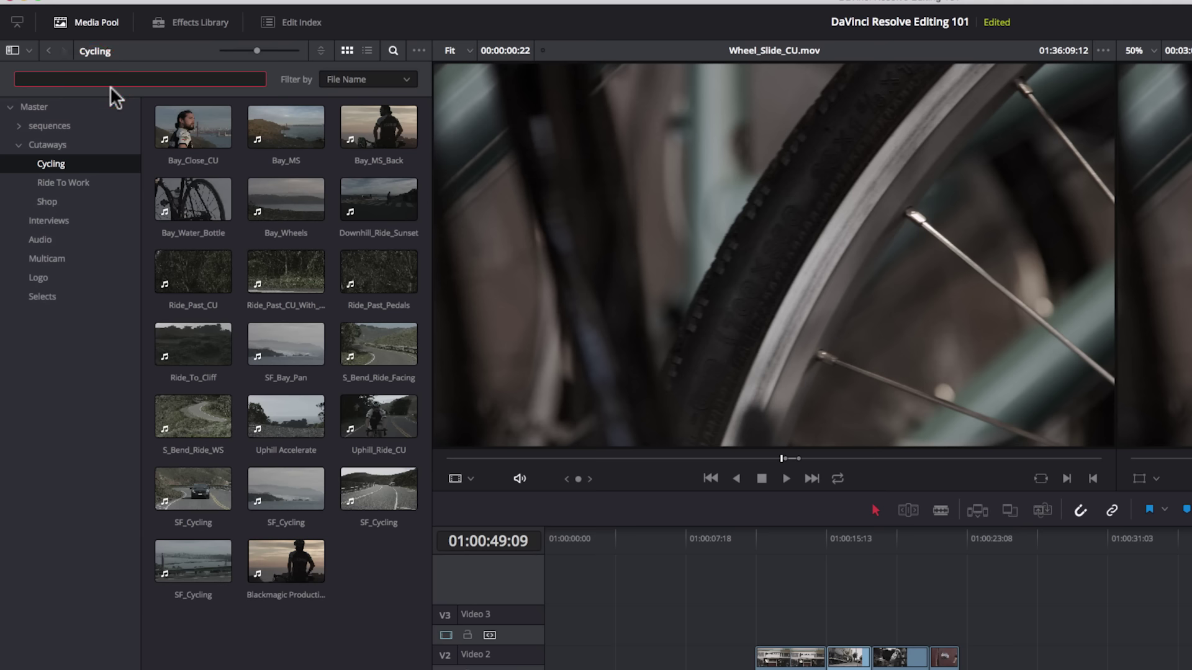
pyautogui.write('b')
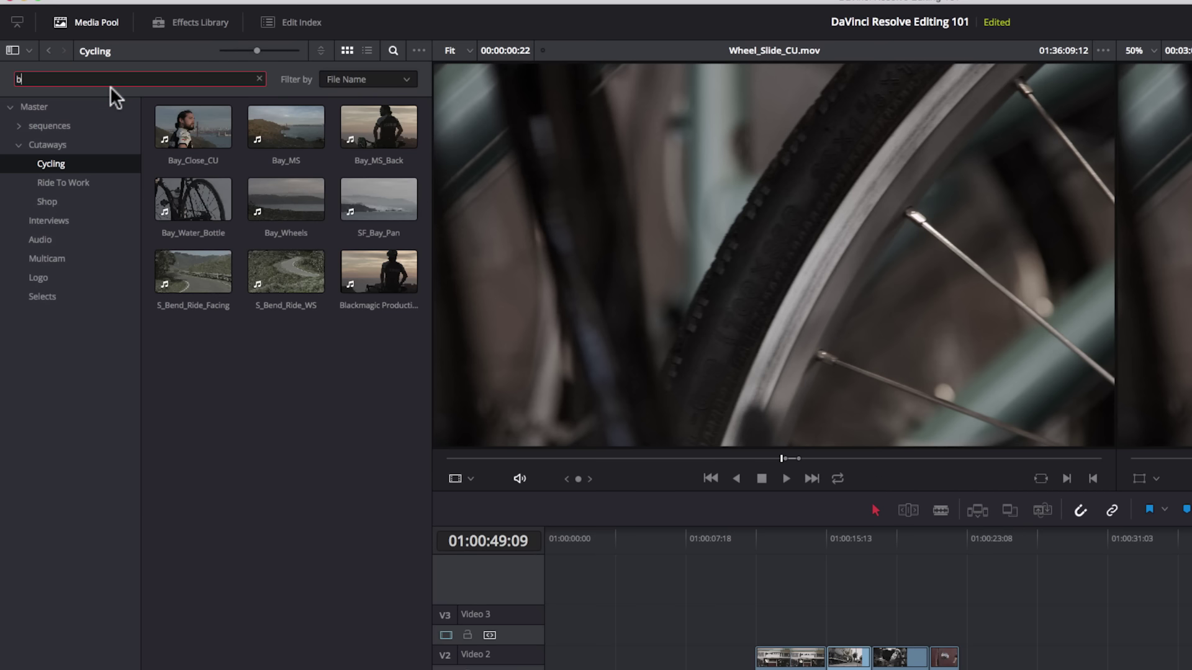
pyautogui.write('ay')
pyautogui.click(292, 134)
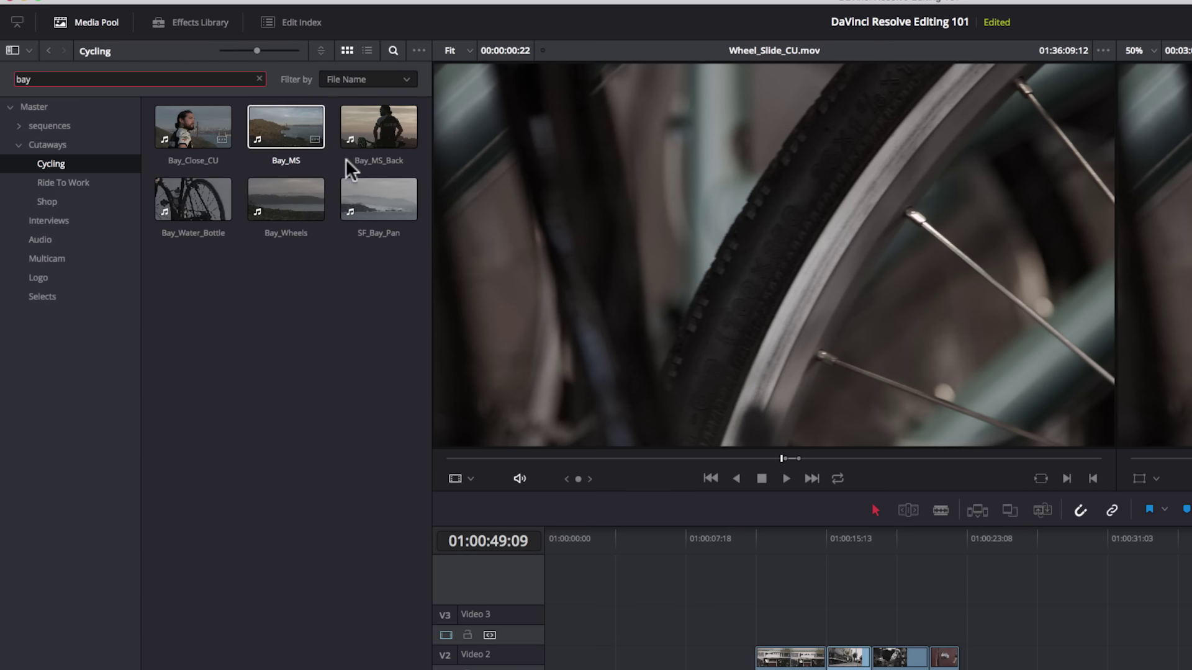
pyautogui.click(363, 173)
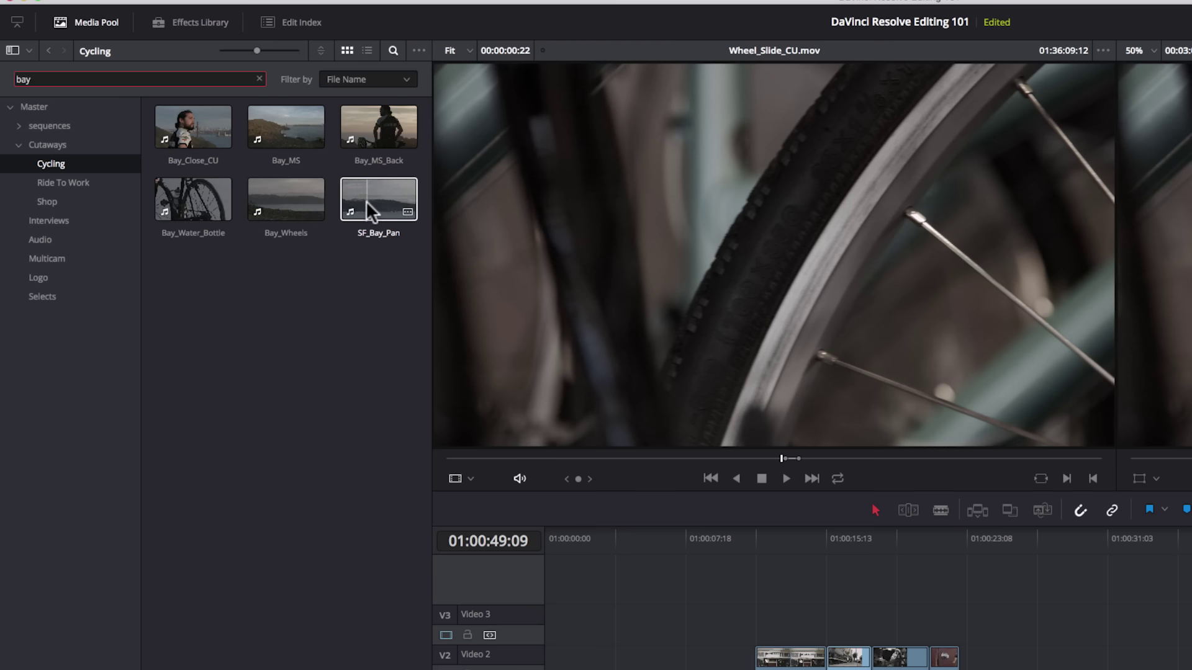
pyautogui.click(407, 80)
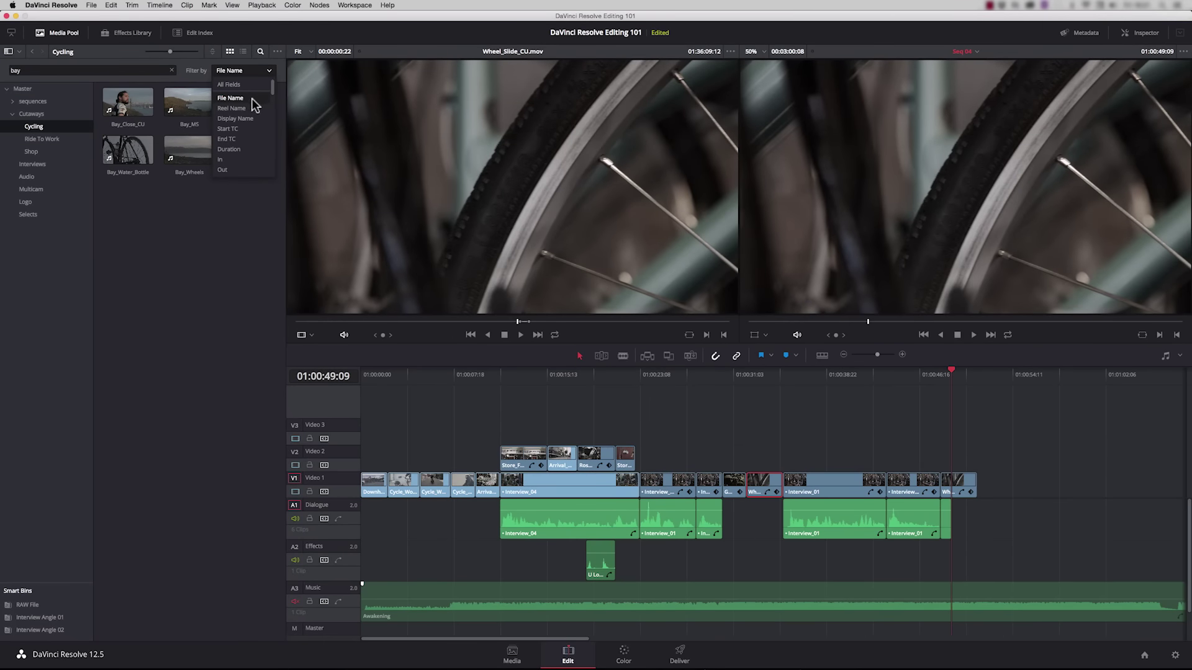
# Show the Edit Index and jump the playhead to edit events 5, 10 and 14
pyautogui.click(204, 35)
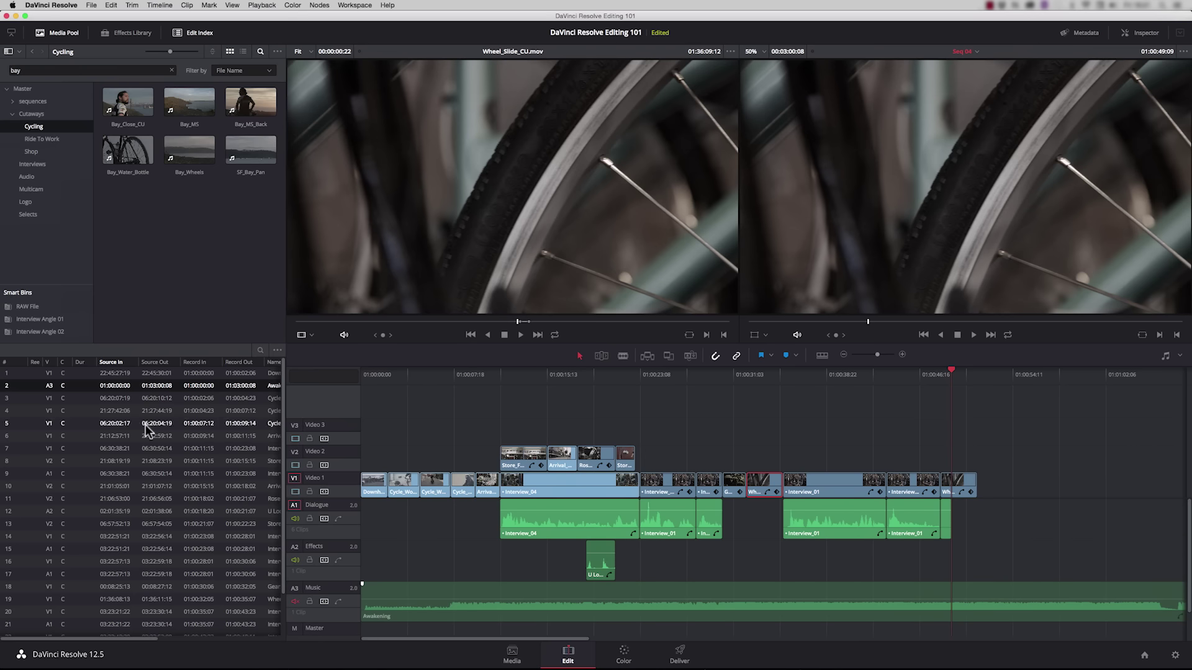
pyautogui.click(121, 422)
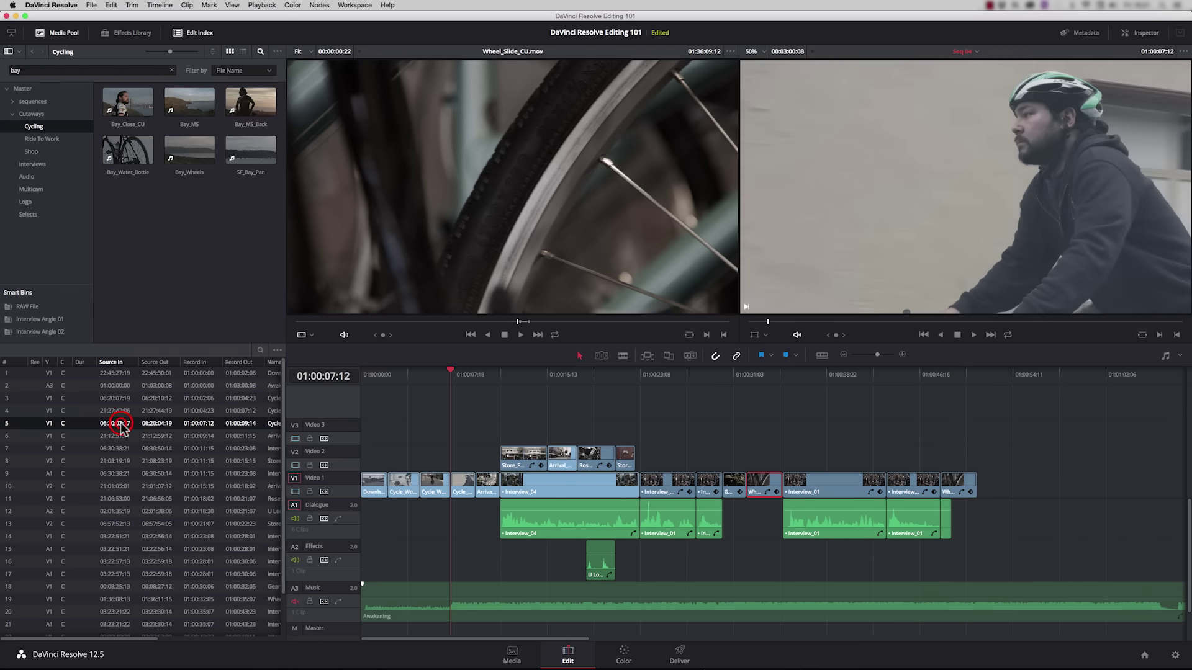
pyautogui.click(123, 486)
pyautogui.click(122, 538)
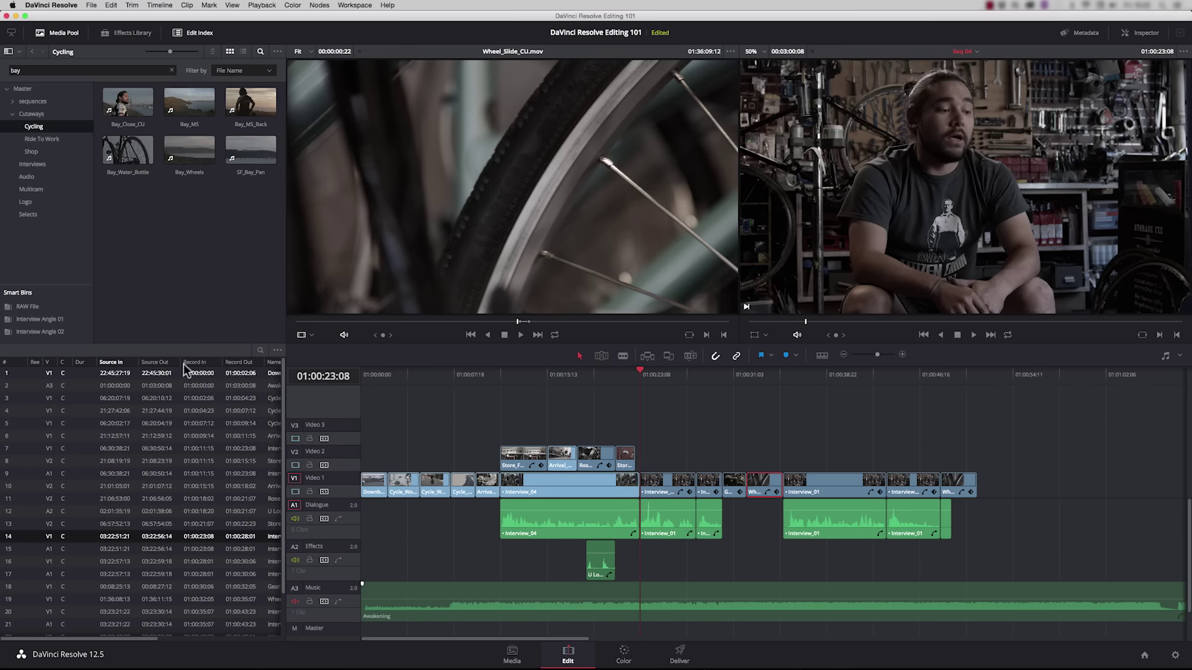
# Search the edit list for 'sto', then clear the search to list every event
pyautogui.click(259, 351)
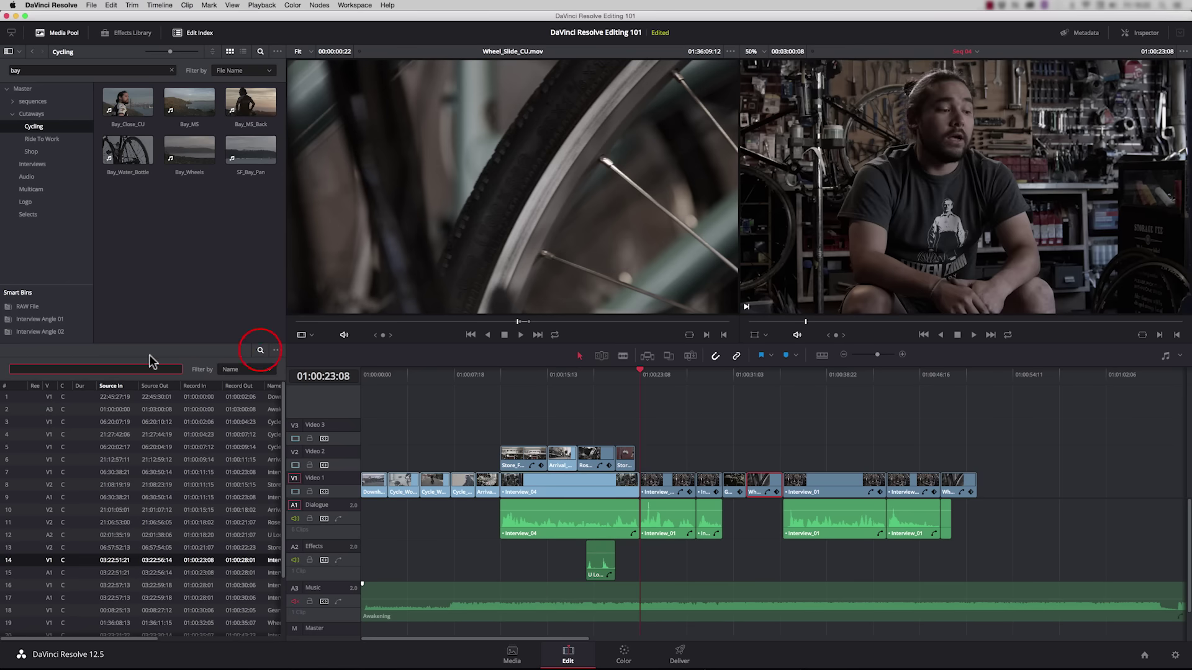
pyautogui.write('store')
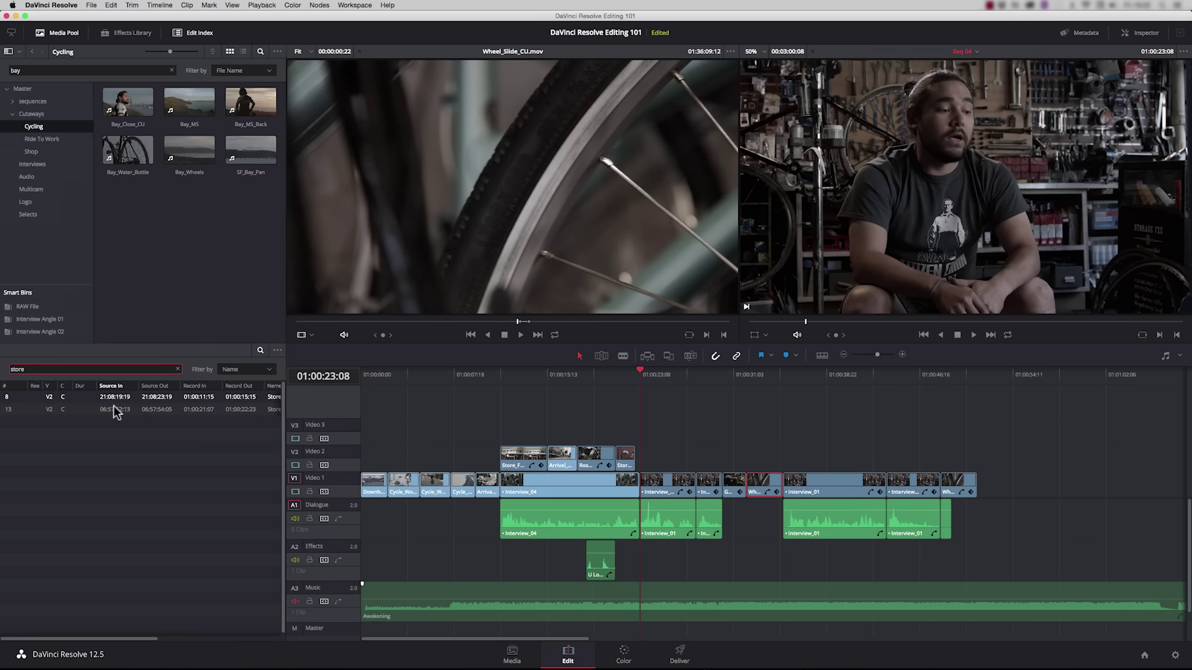
pyautogui.click(178, 371)
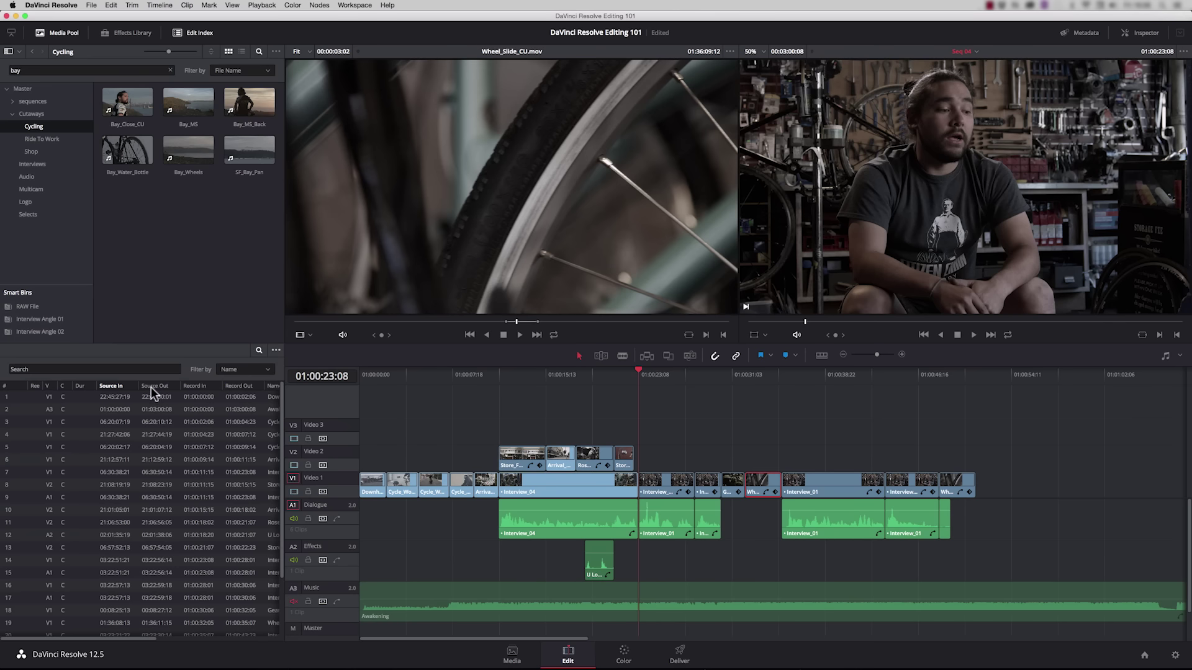
# Match-frame the cyclist shot into the source viewer and scrub through its source clip
pyautogui.click(430, 375)
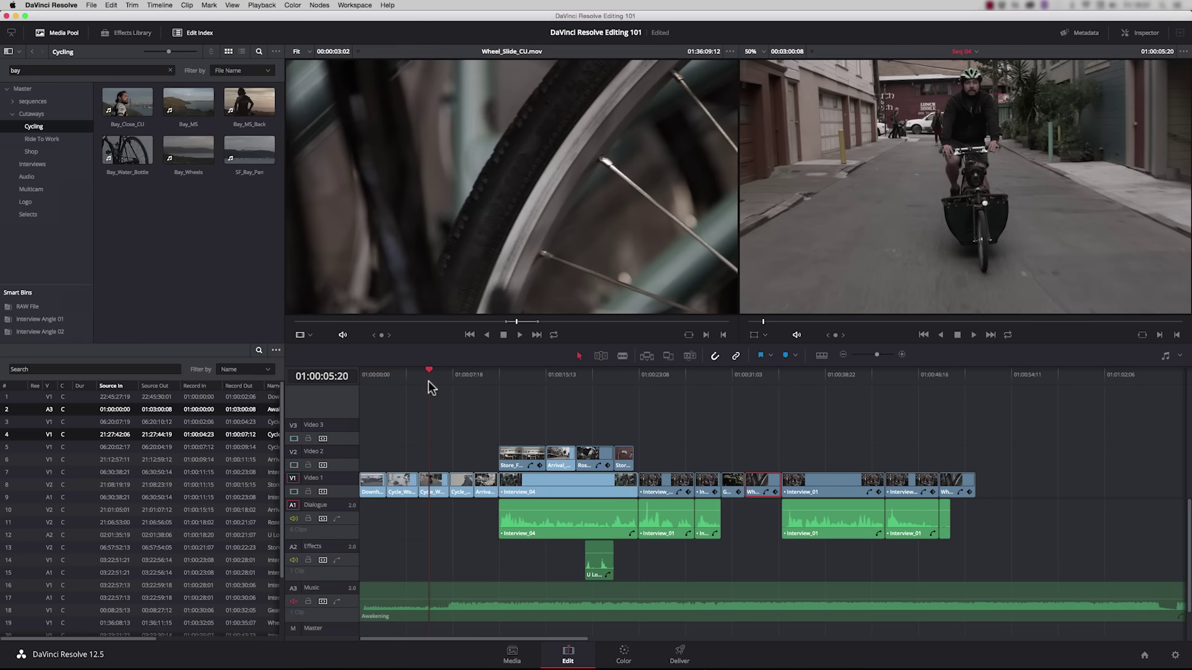
pyautogui.press('f')
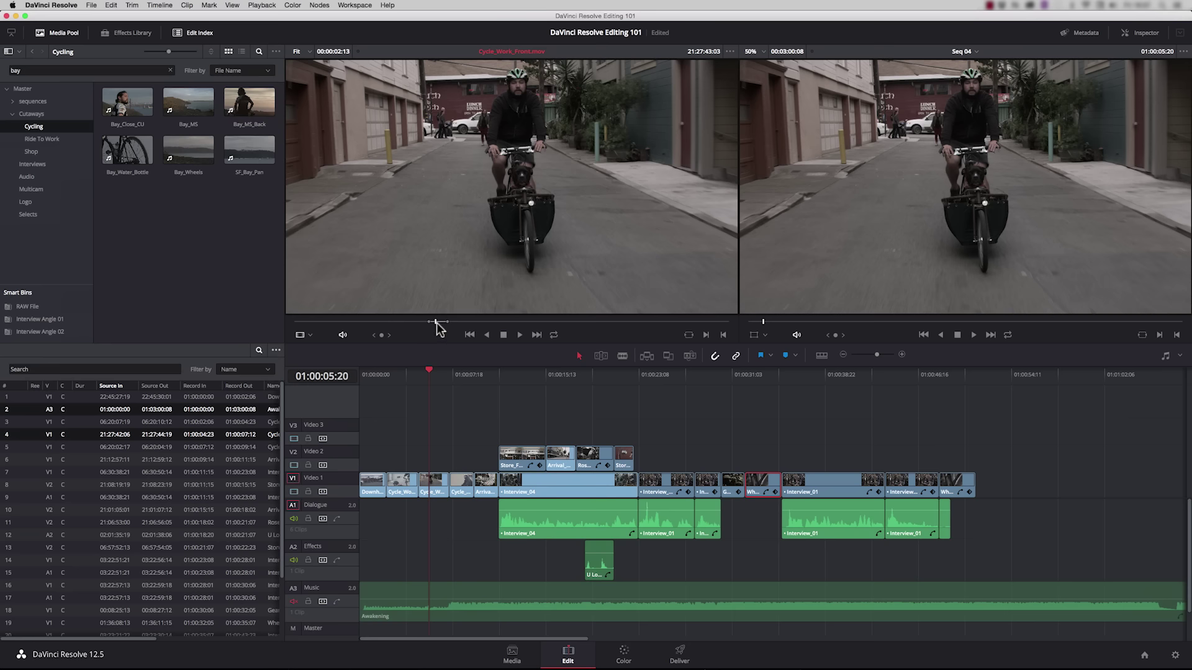
pyautogui.click(407, 323)
pyautogui.moveTo(397, 326); pyautogui.dragTo(440, 322)
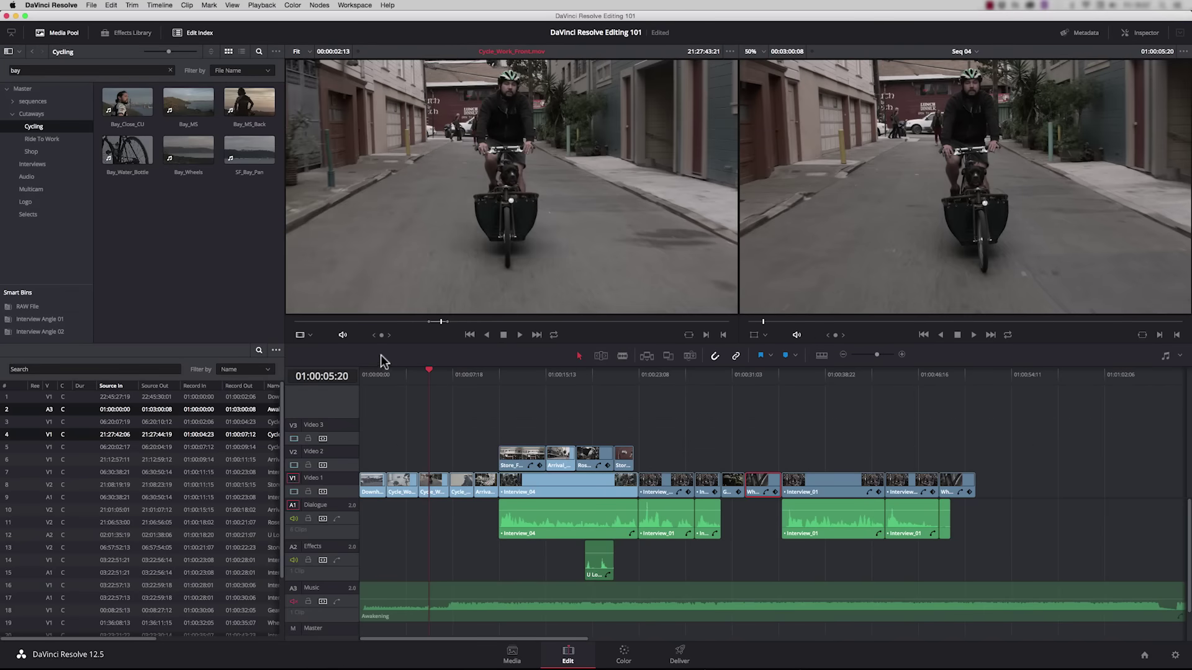
# Match-frame from the source viewer back to the dog shot's position in the timeline
pyautogui.moveTo(418, 373)
pyautogui.mouseDown()
pyautogui.moveTo(395, 385)
pyautogui.moveTo(407, 392)
pyautogui.mouseUp()
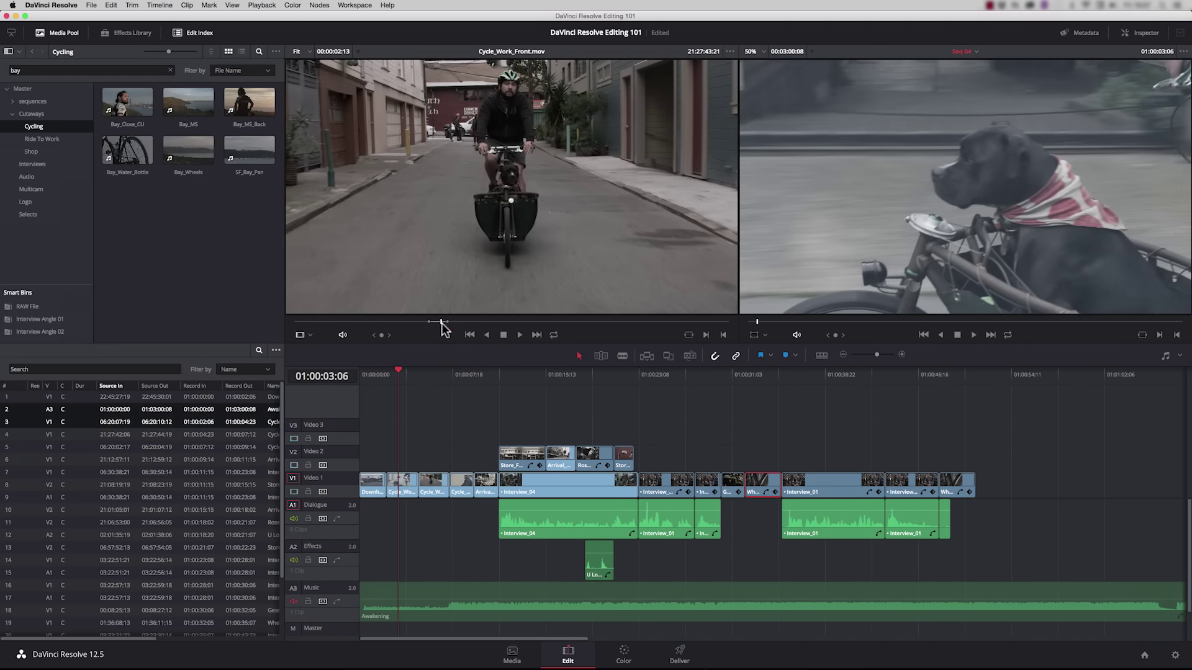
pyautogui.moveTo(443, 329); pyautogui.dragTo(438, 330)
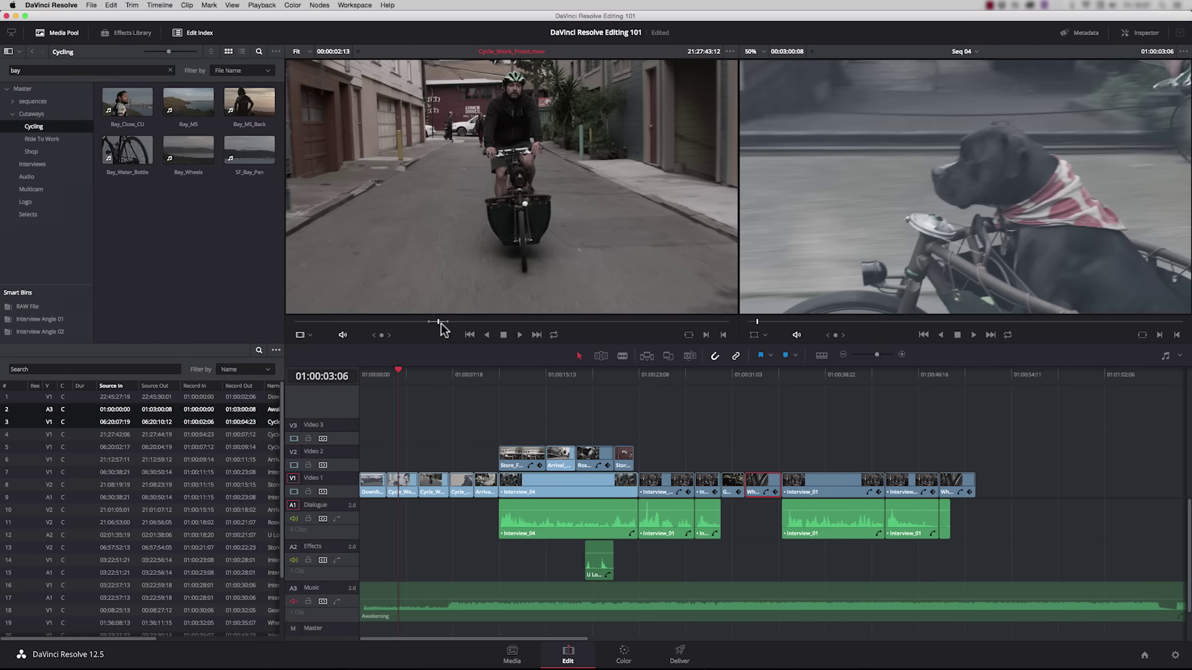
pyautogui.press('f')
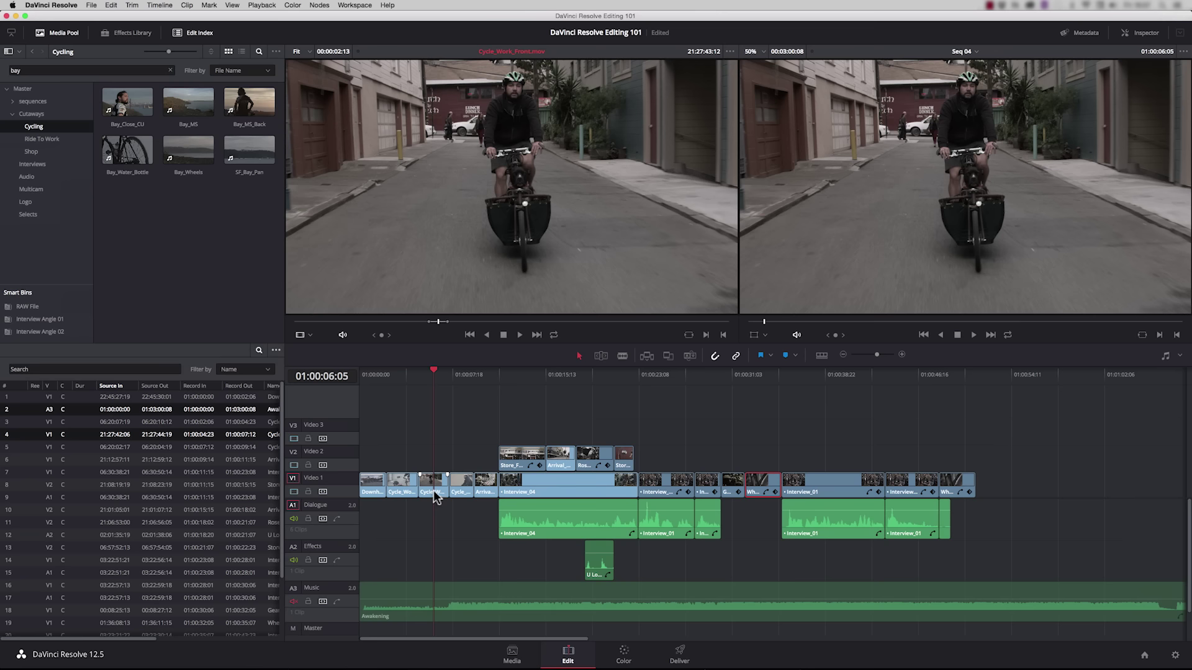
# Match-frame the storefront shot, then load the V1 Interview_04 clip into the source viewer
pyautogui.moveTo(525, 375); pyautogui.dragTo(557, 375)
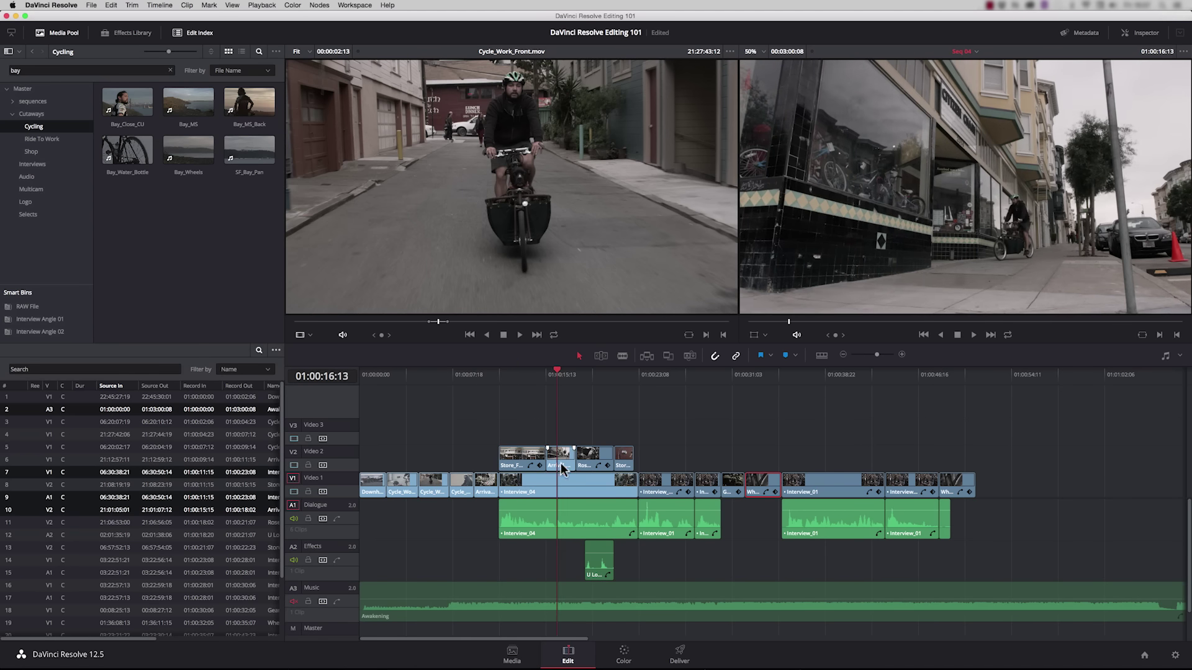
pyautogui.press('f')
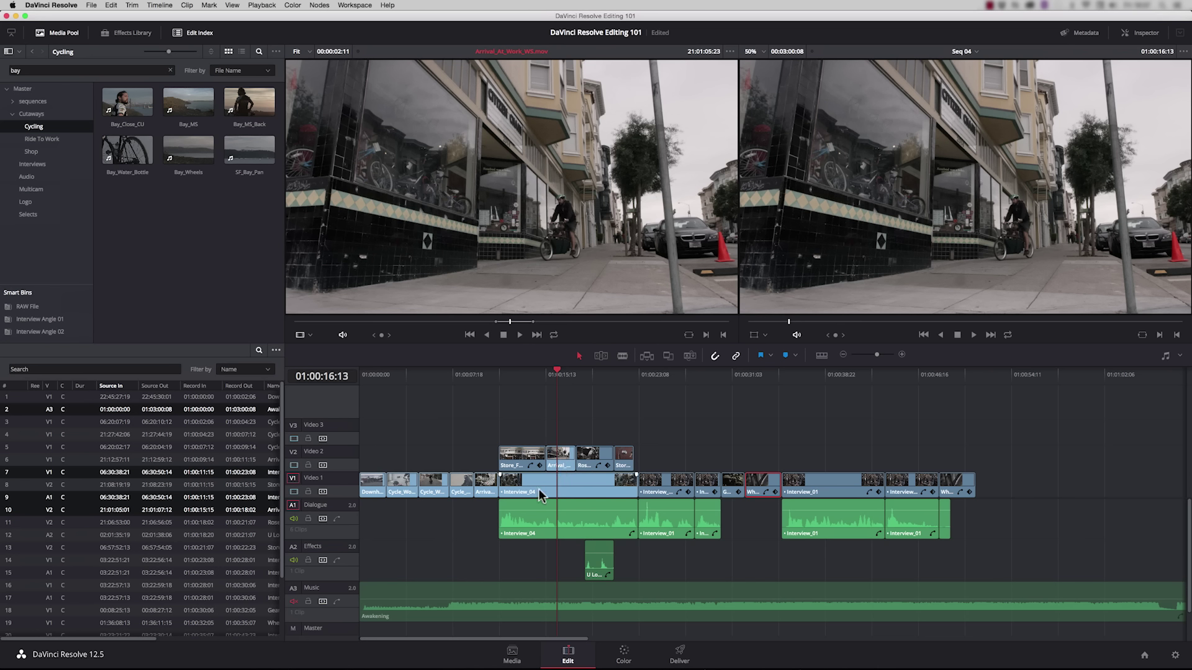
pyautogui.click(322, 472)
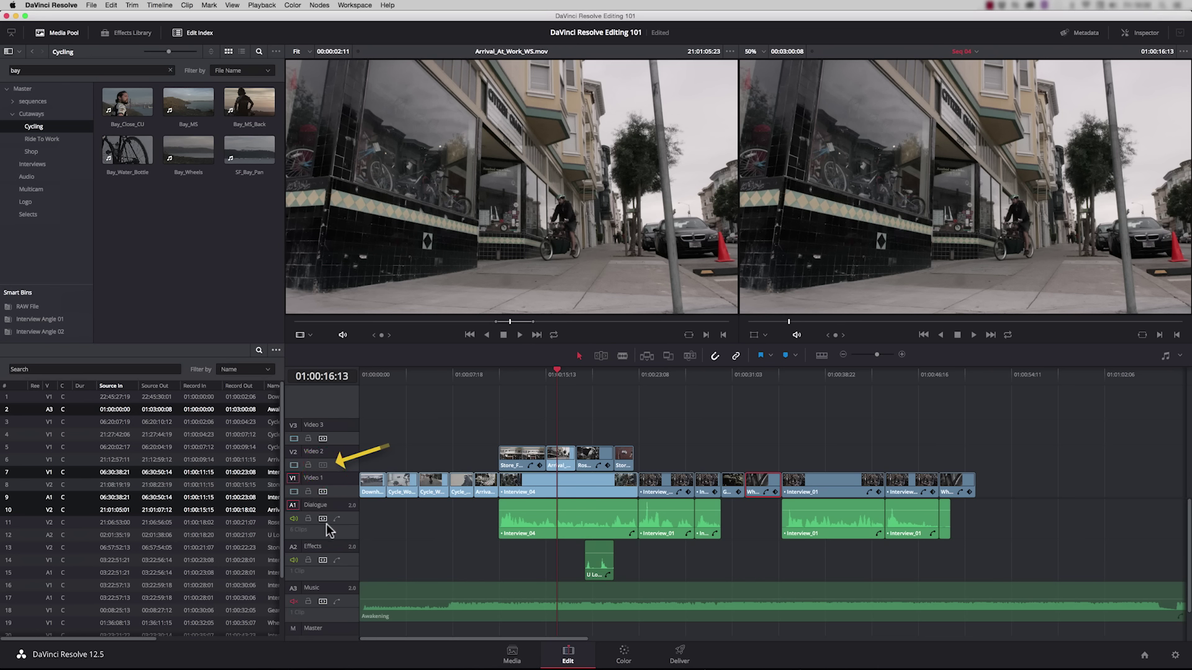
pyautogui.doubleClick(556, 487)
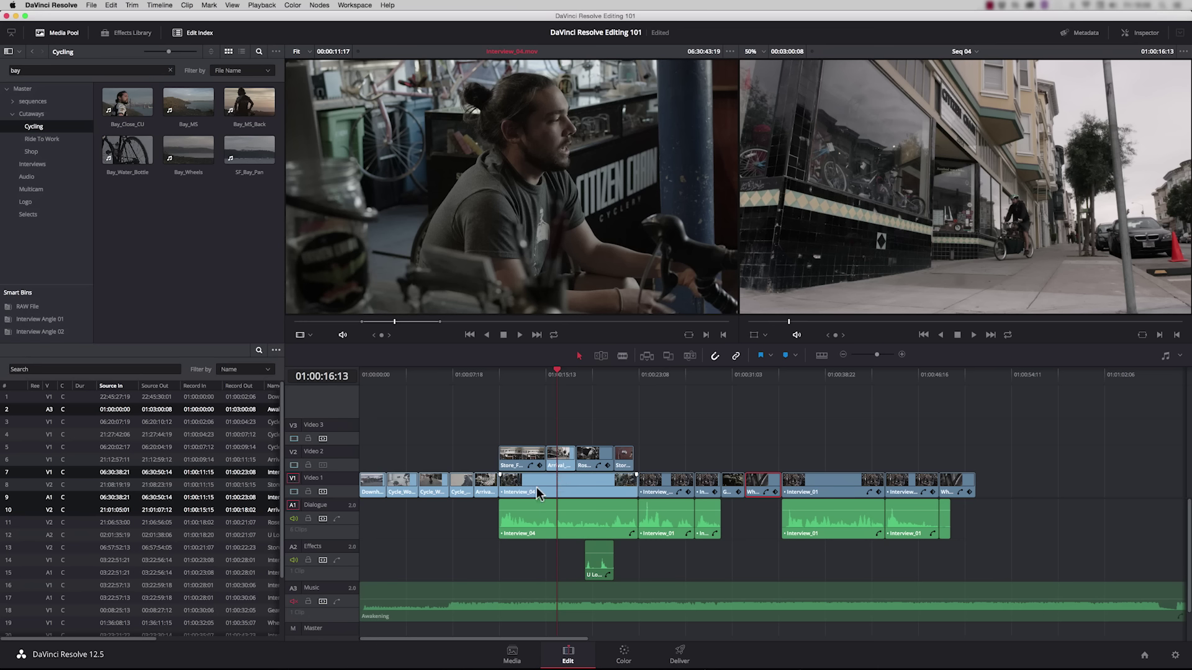
pyautogui.click(570, 492)
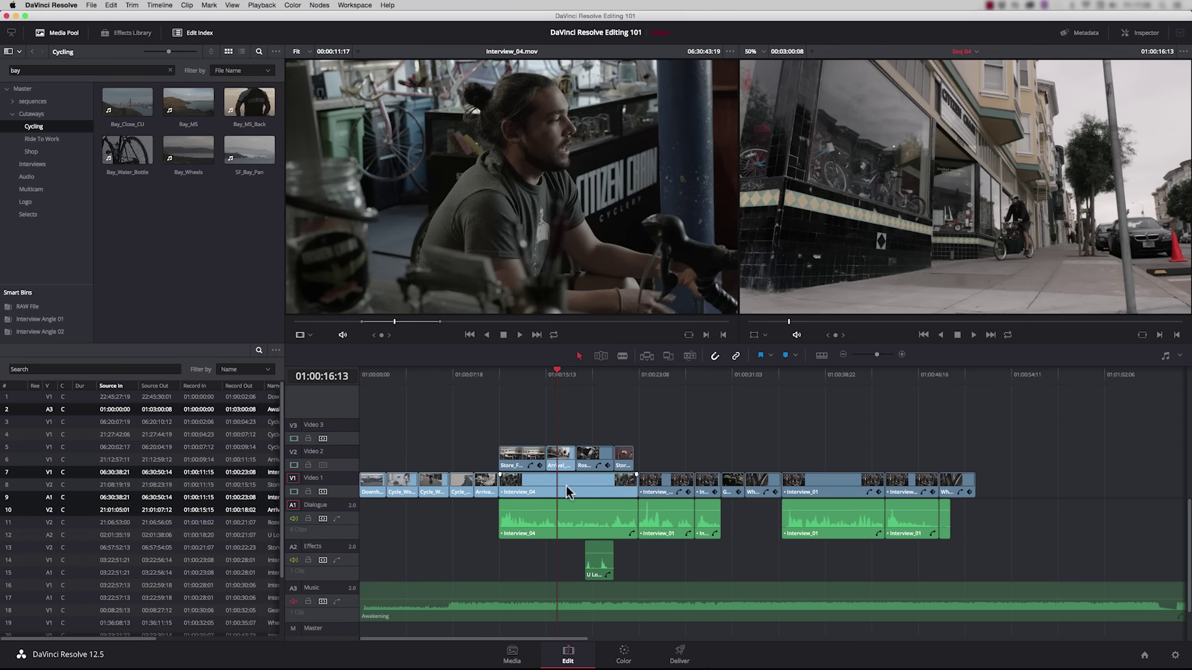
# Play the timeline from 01:00:09, clear the bay filter, and load Arrival_At_Work_Alt from Ride To Work
pyautogui.click(482, 376)
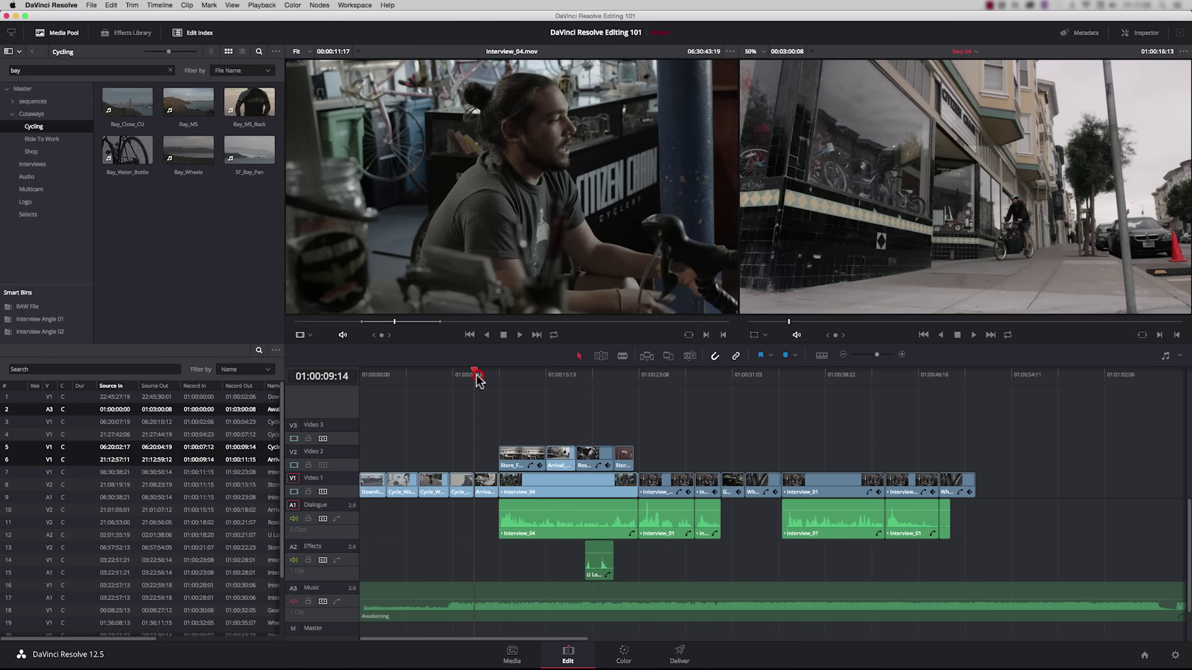
pyautogui.press('space')
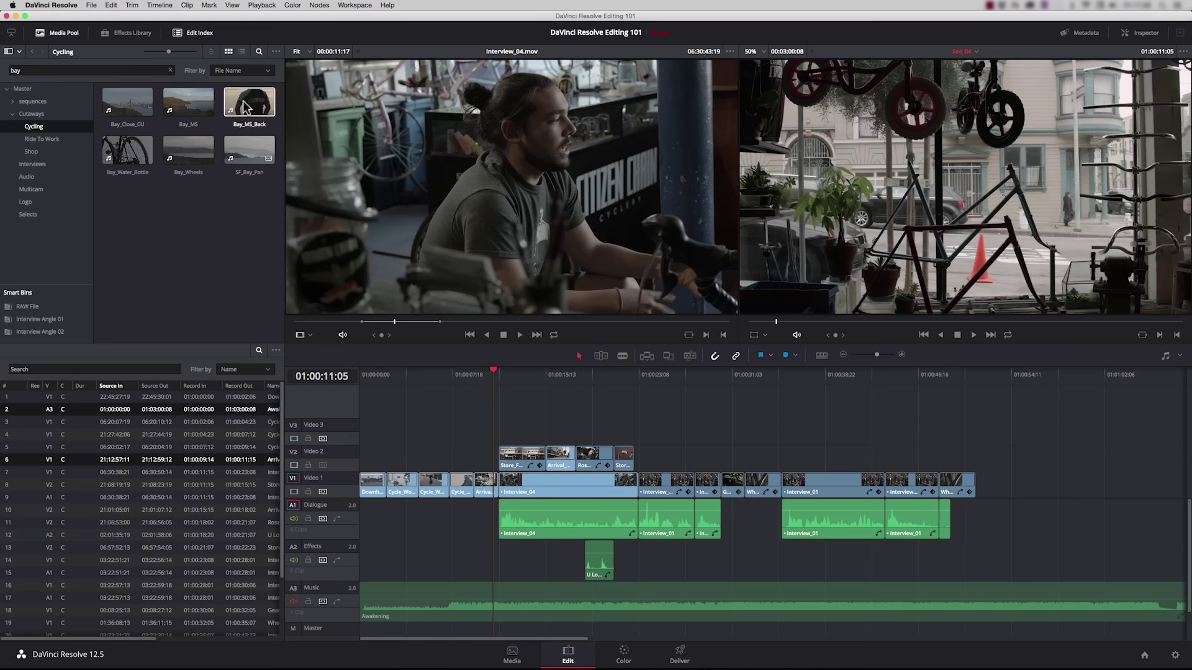
pyautogui.click(171, 70)
pyautogui.click(43, 138)
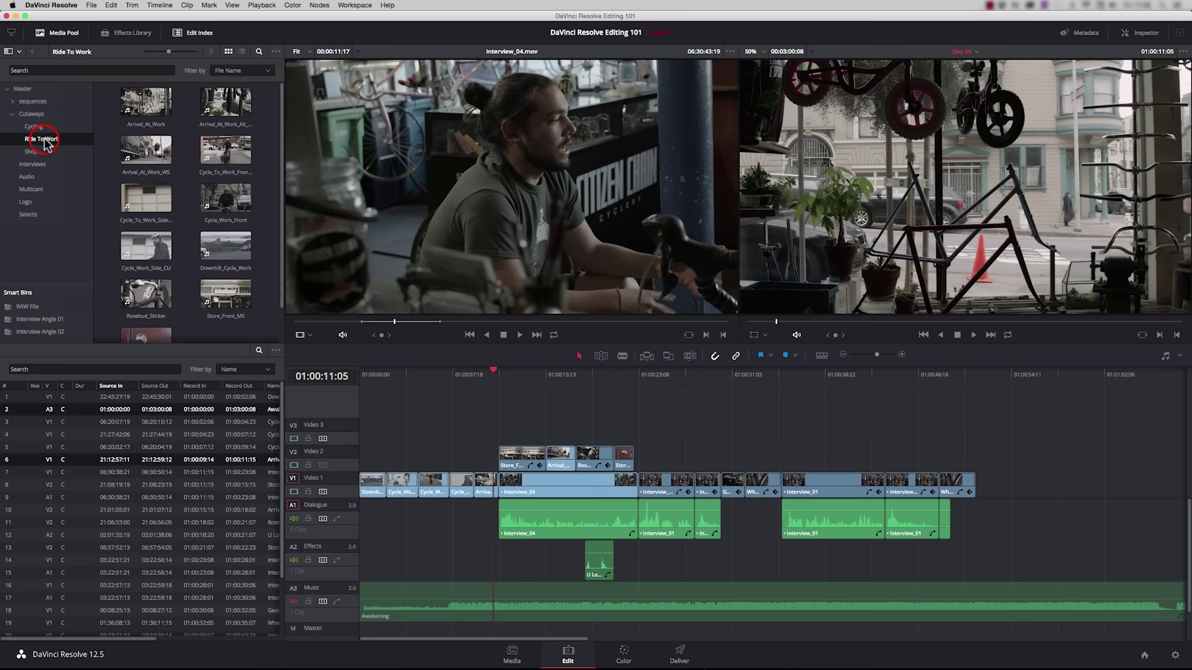
pyautogui.moveTo(223, 103); pyautogui.dragTo(488, 179)
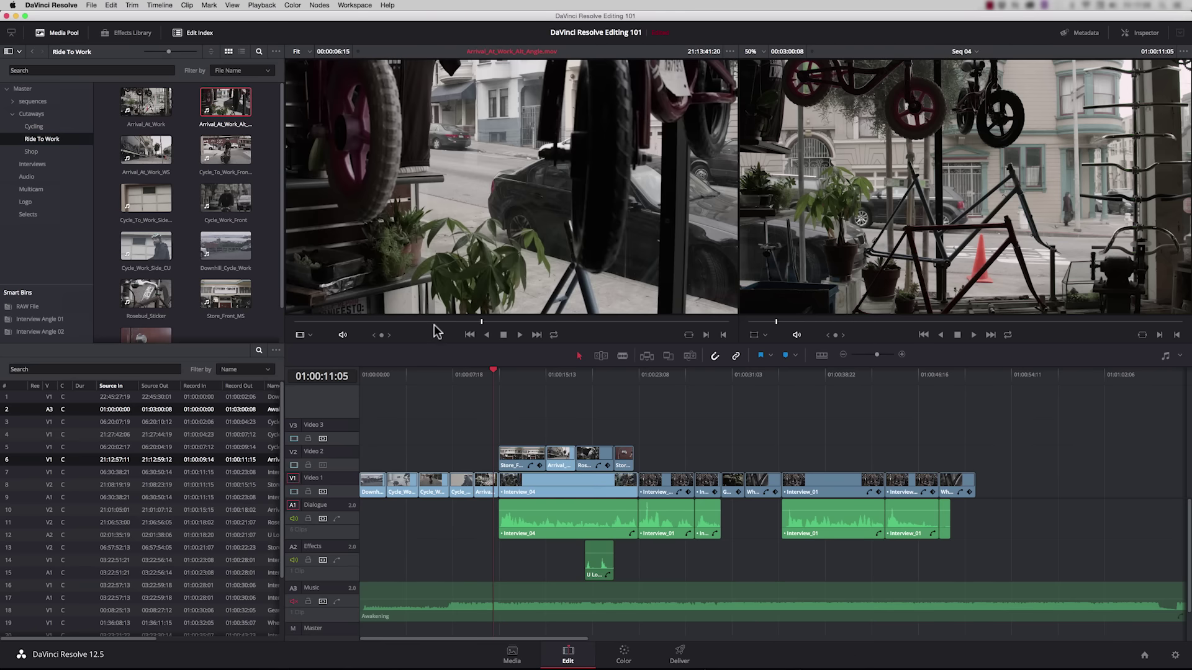
pyautogui.press('space')
# Replace the shot at 01:00:09:14 with the alt-angle clip at the cyclist frame and review it
pyautogui.click(488, 336)
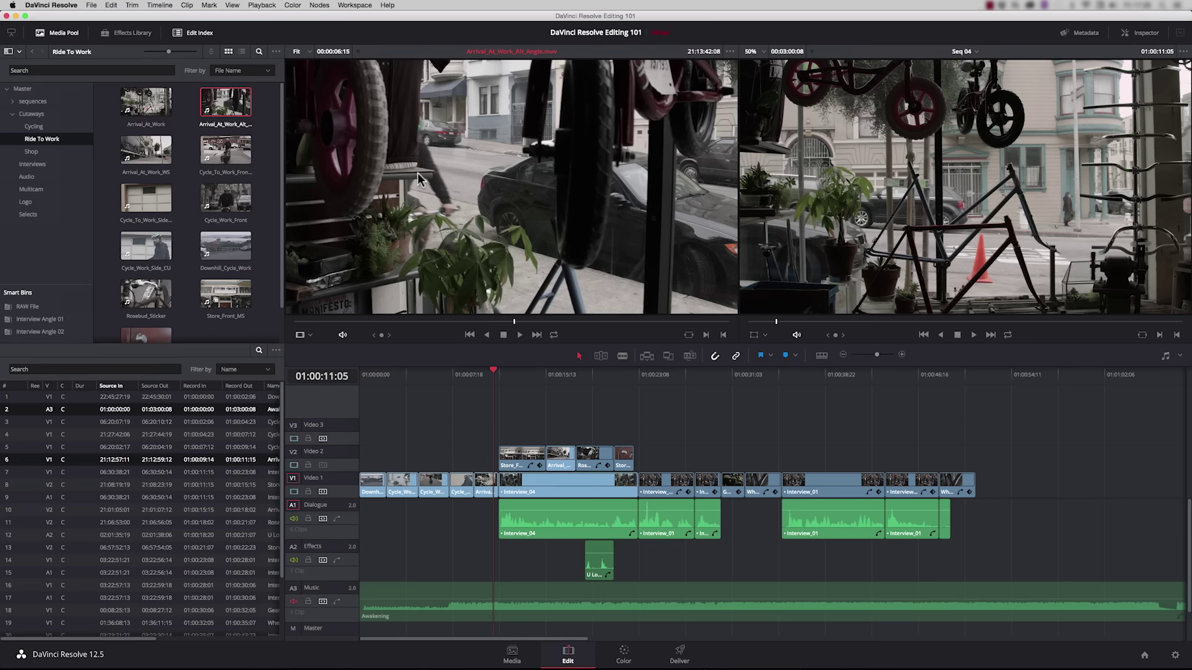
pyautogui.moveTo(515, 322); pyautogui.dragTo(478, 323)
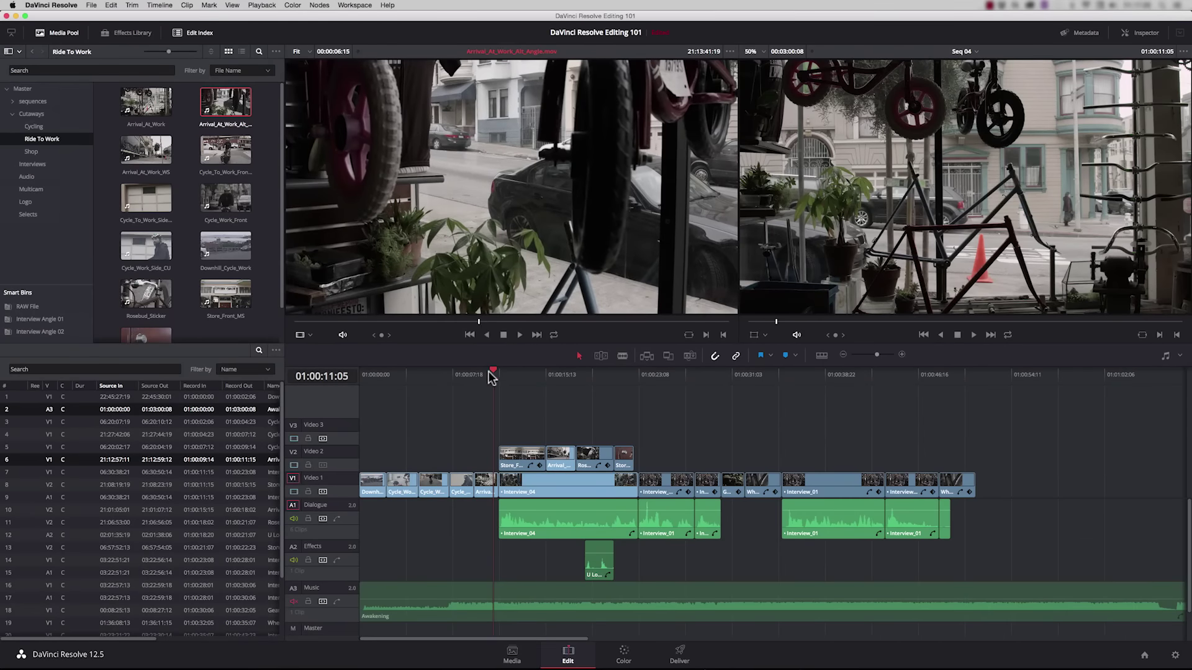
pyautogui.moveTo(493, 375); pyautogui.dragTo(482, 380)
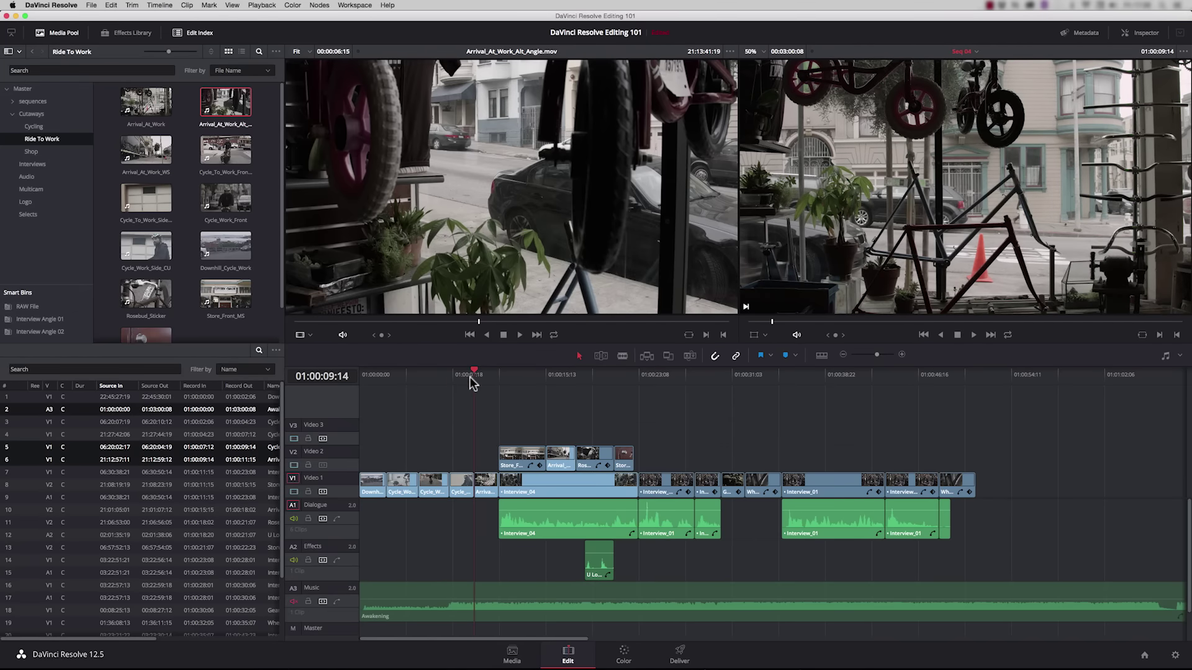
pyautogui.press('F11')
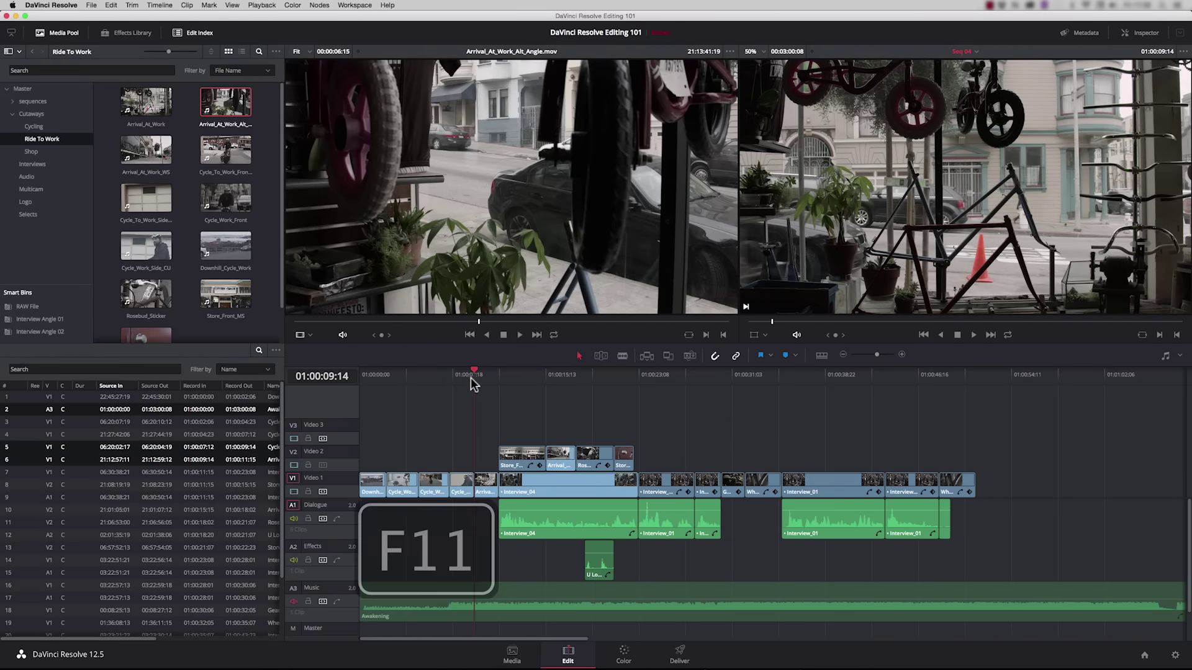
pyautogui.moveTo(450, 155); pyautogui.dragTo(1096, 163)
pyautogui.click(464, 374)
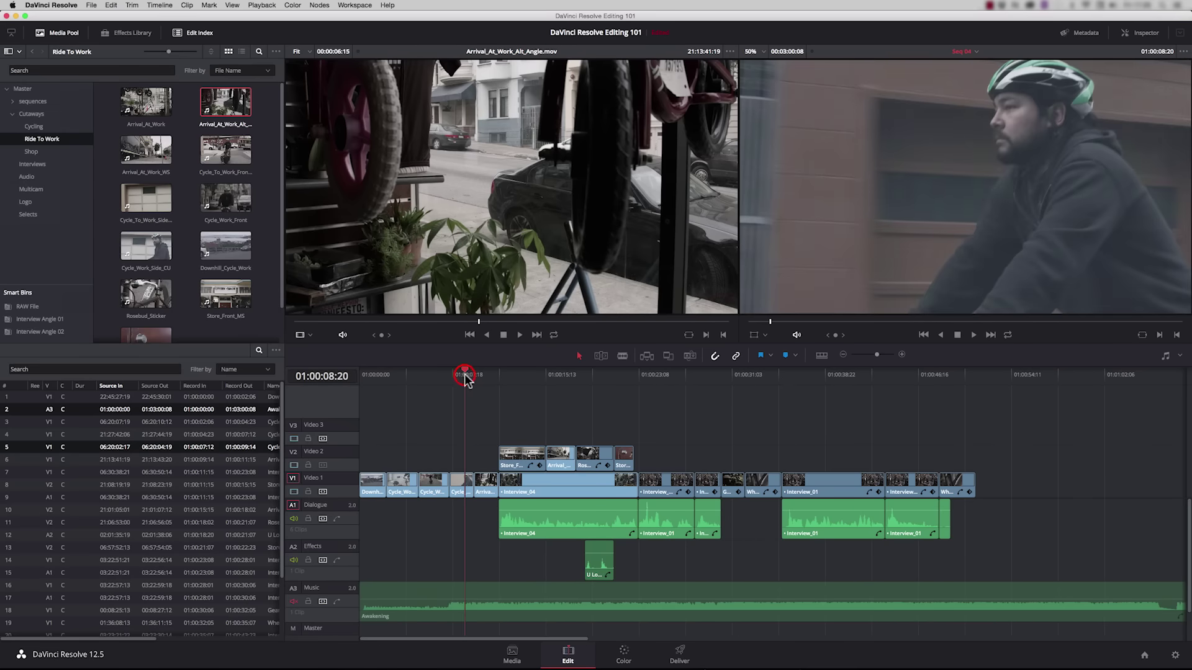
pyautogui.press('space')
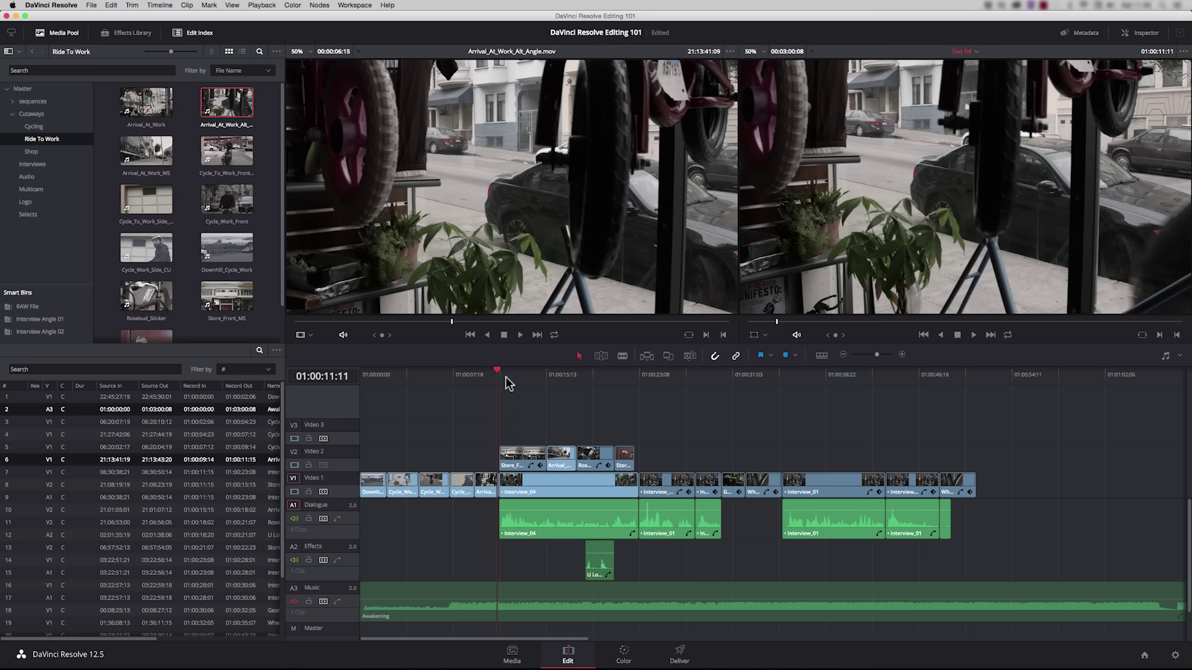
# Mark an In at the door-lock shot (01:00:21:07) and an Out at 01:00:26:18
pyautogui.moveTo(501, 376); pyautogui.dragTo(614, 386)
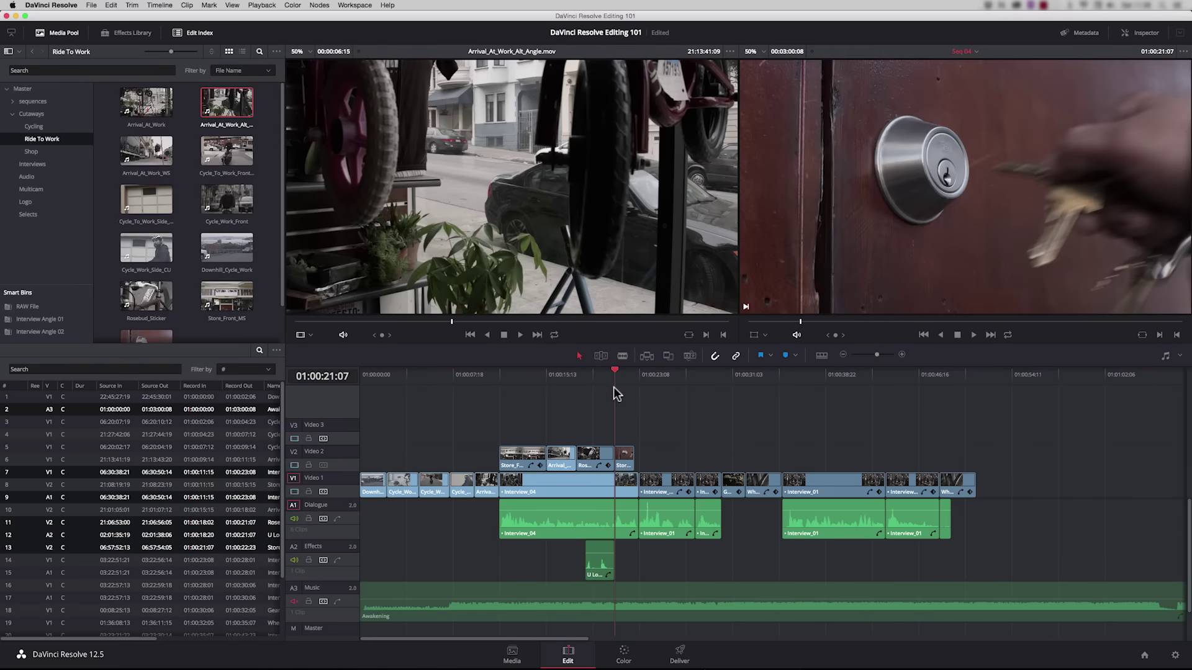
pyautogui.press('i')
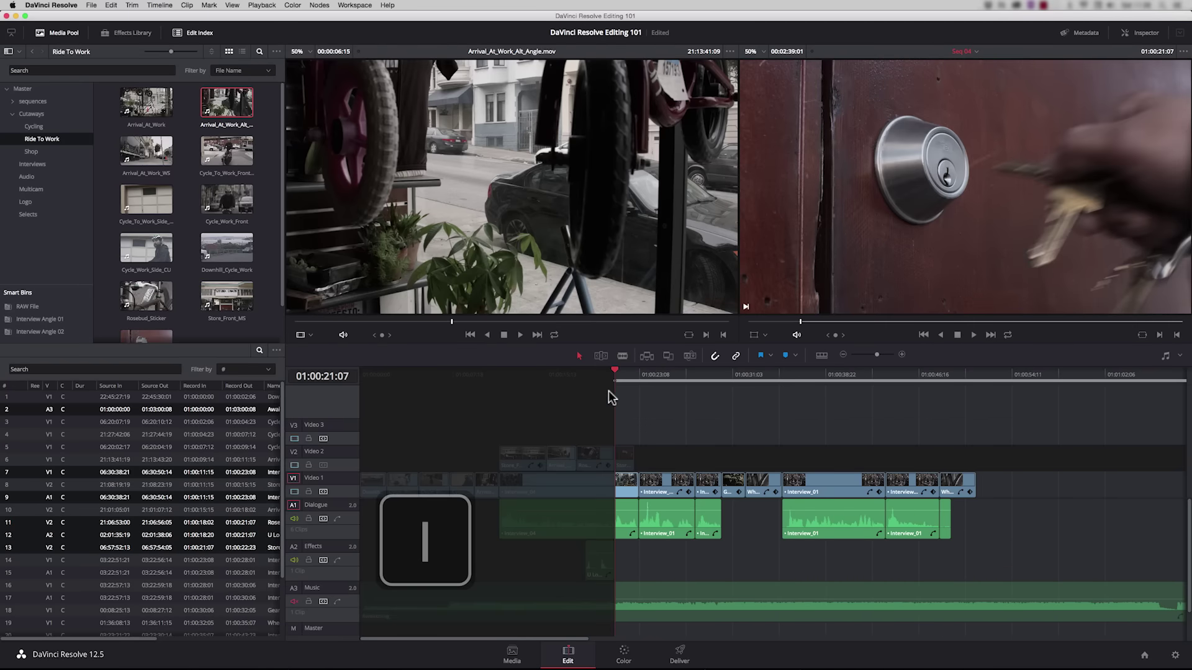
pyautogui.press('space')
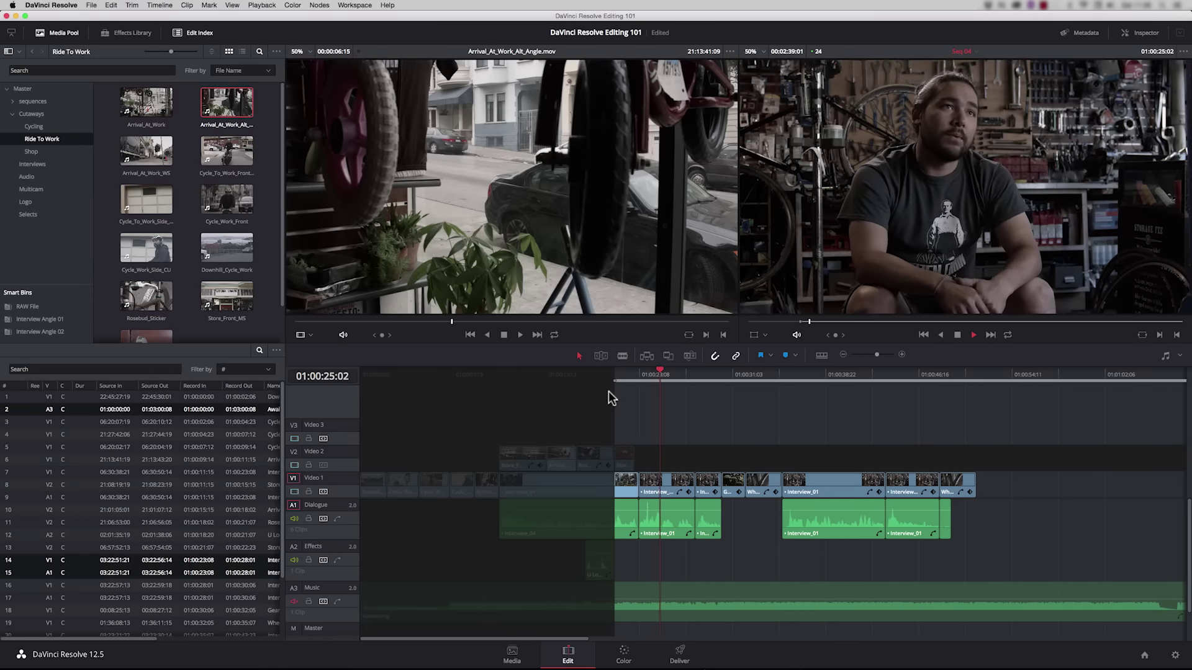
pyautogui.press('o')
pyautogui.press('o')
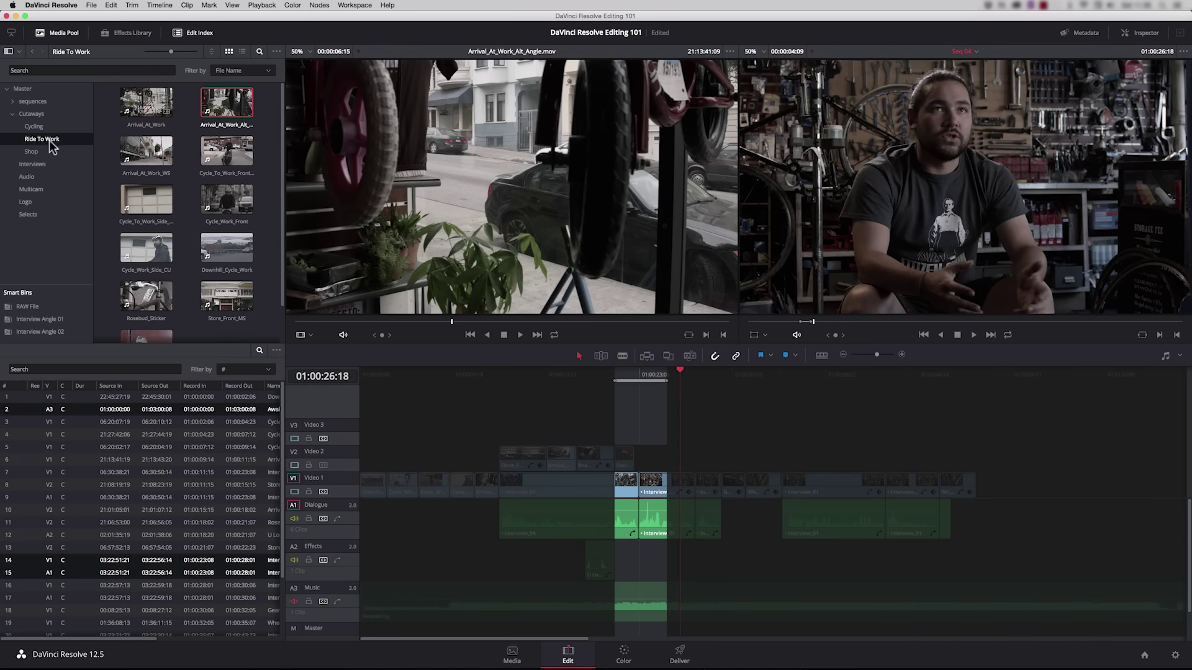
# Load Shop_Entry_MS_01 from the Shop bin, review it with J/K/L, and overwrite it into the marked range
pyautogui.click(31, 151)
pyautogui.scroll(-5, 273, 200)
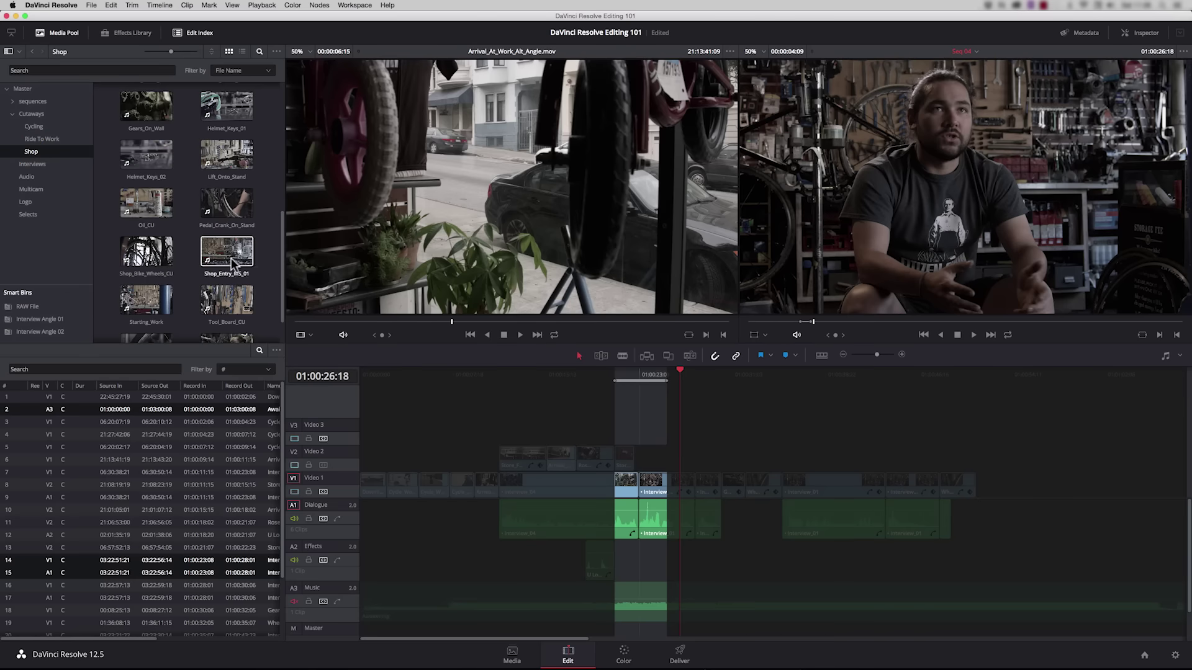
pyautogui.click(227, 251)
pyautogui.click(520, 334)
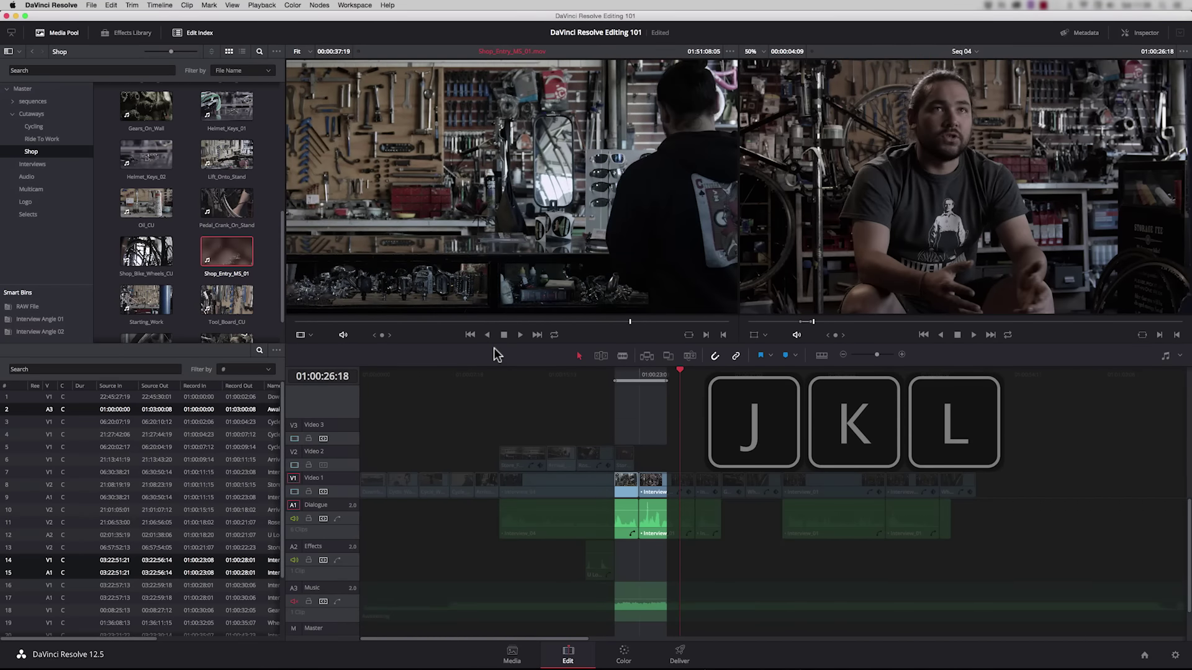
pyautogui.press('k')
pyautogui.press('l')
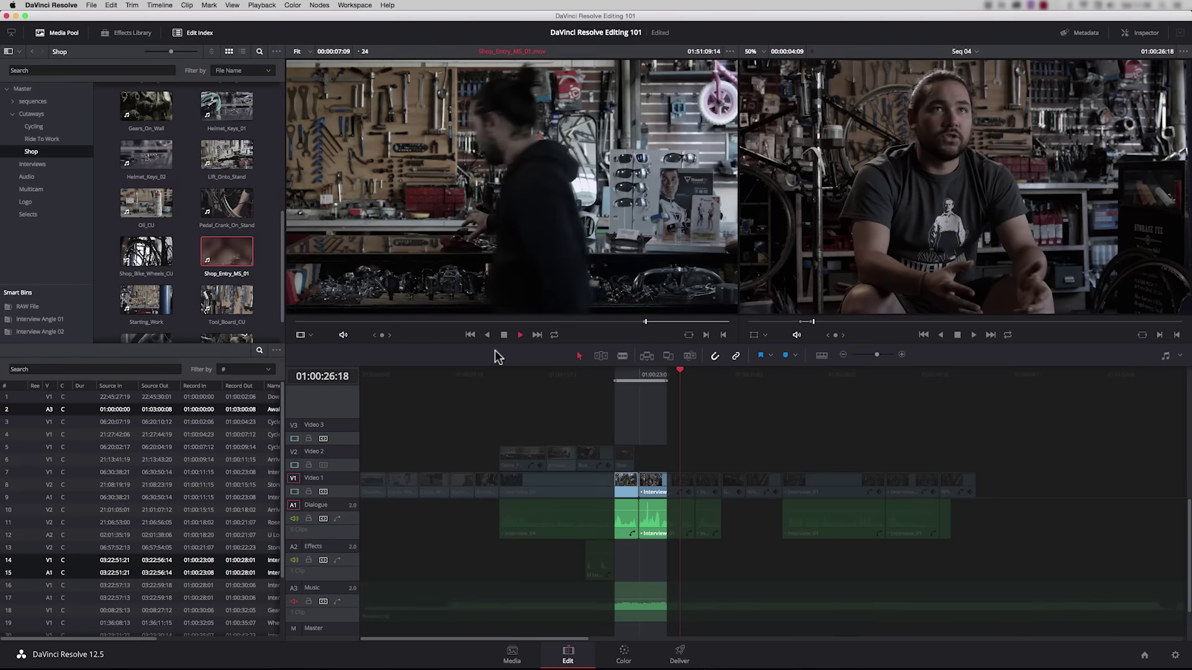
pyautogui.press('j')
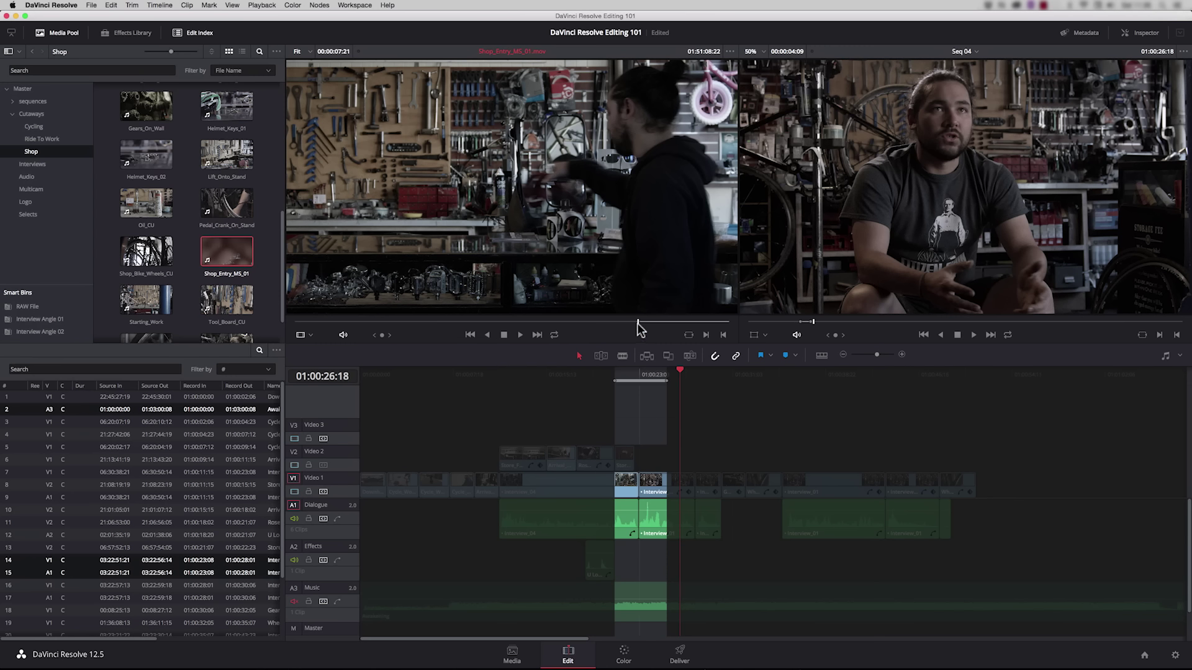
pyautogui.press('F10')
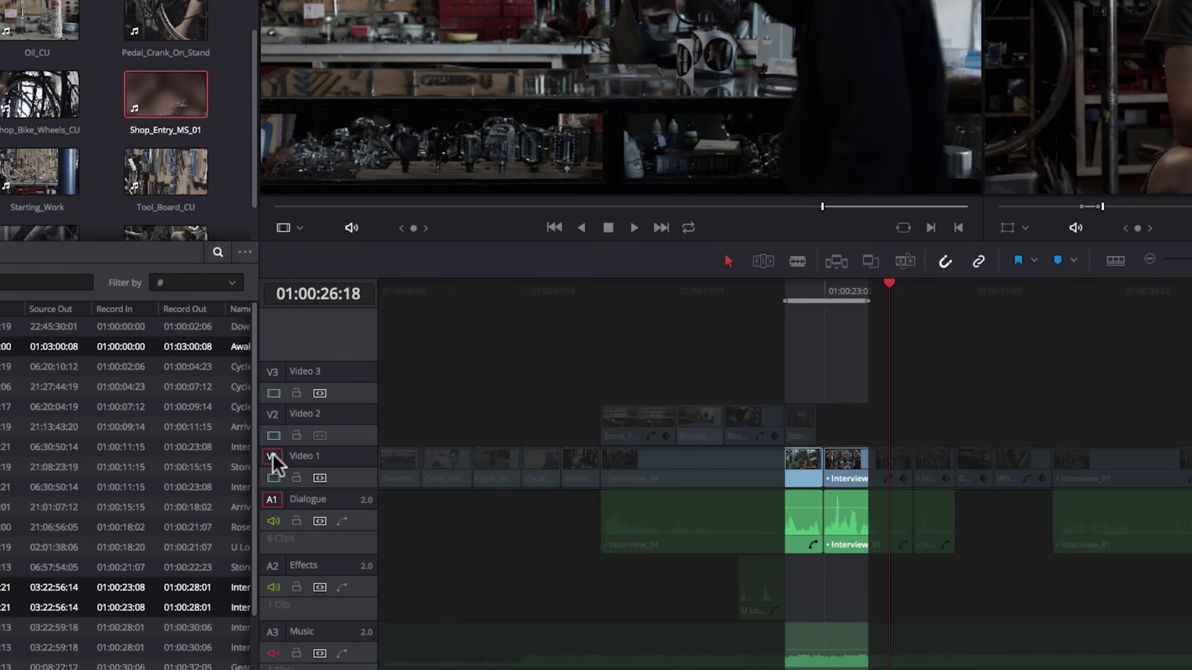
# Patch source video to V2, disconnect A1, trial an edit, review it and undo it
pyautogui.moveTo(275, 457); pyautogui.dragTo(277, 427)
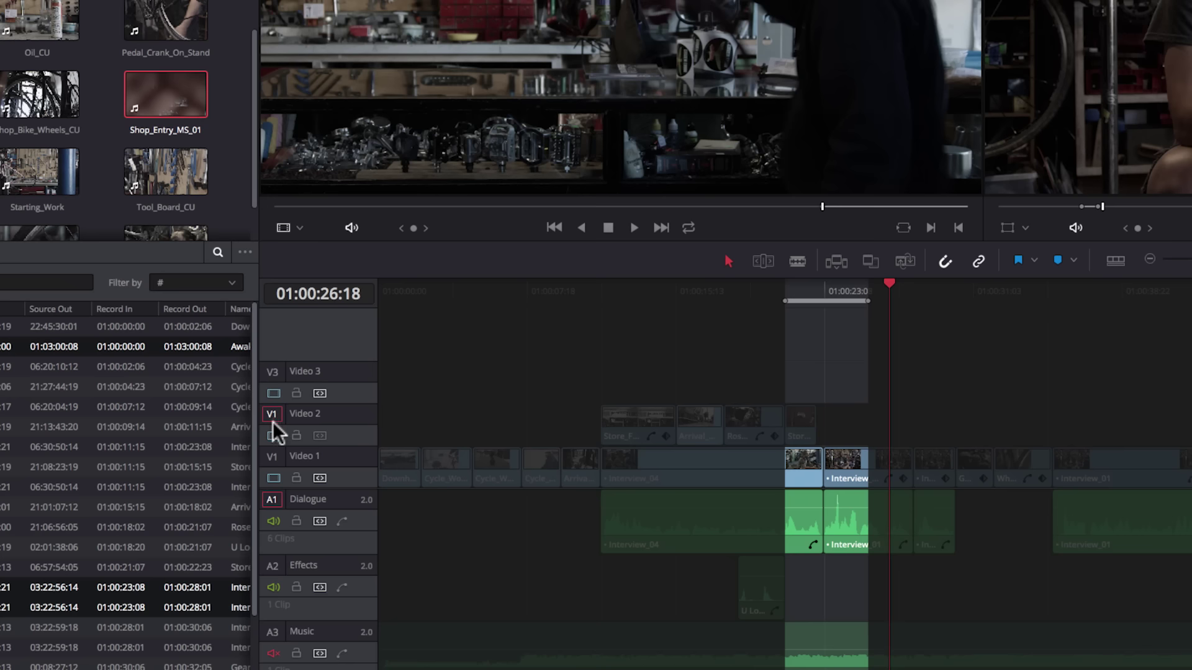
pyautogui.click(273, 501)
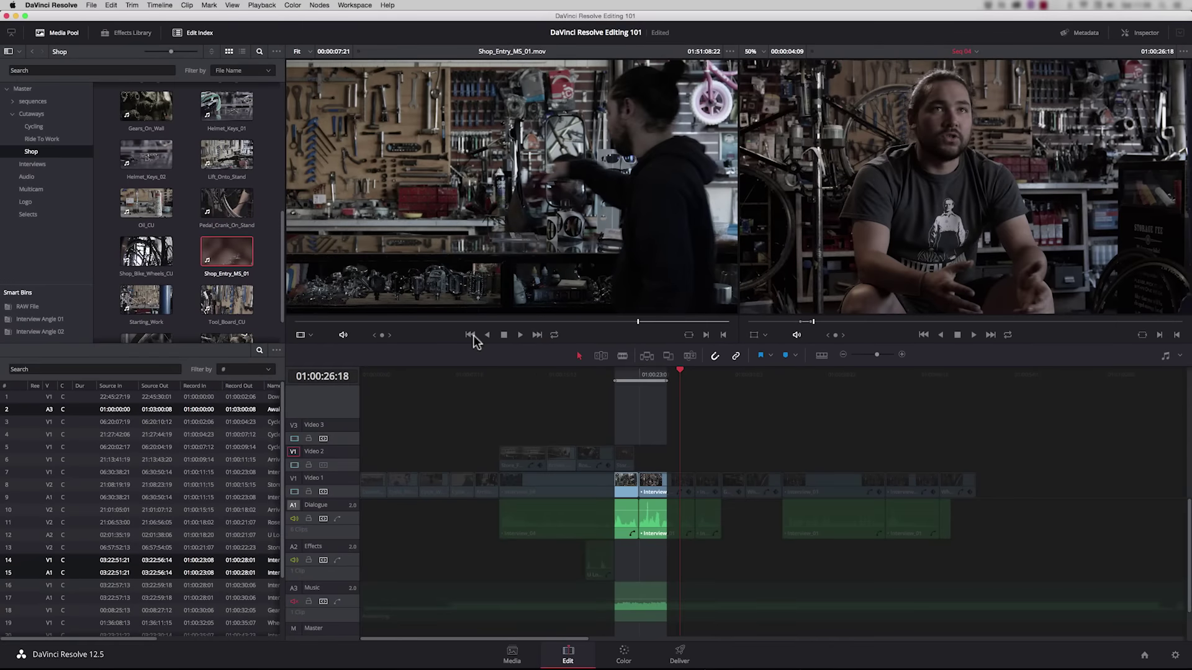
pyautogui.moveTo(434, 133); pyautogui.dragTo(1103, 134)
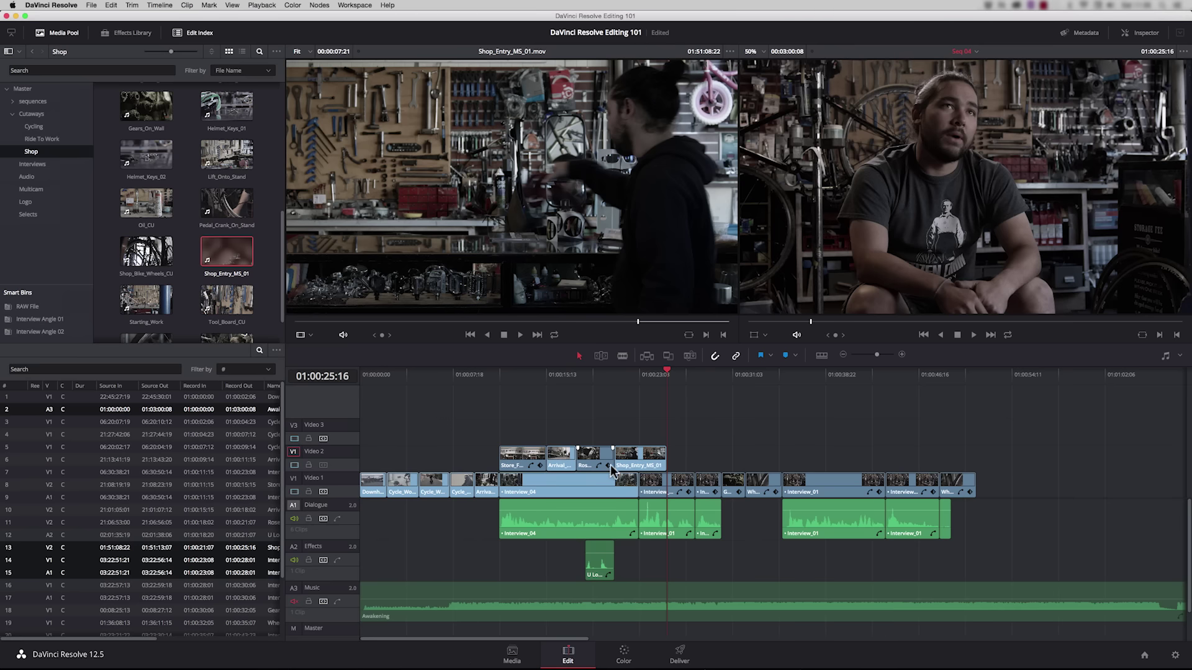
pyautogui.click(609, 374)
pyautogui.press('space')
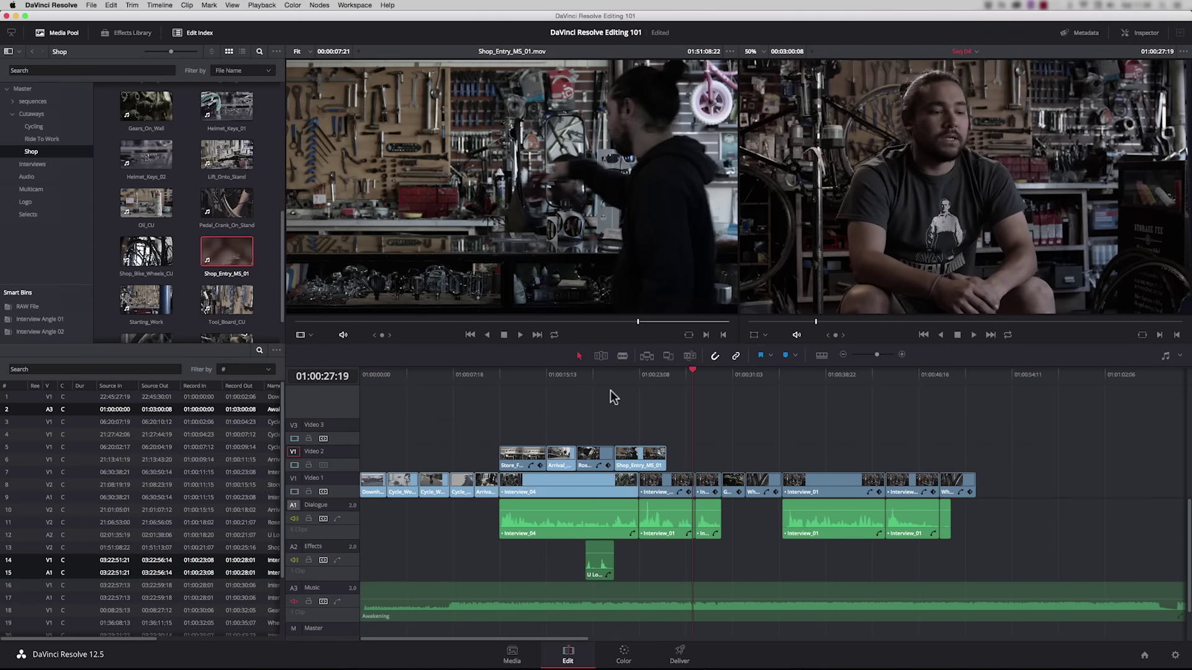
pyautogui.press('/')
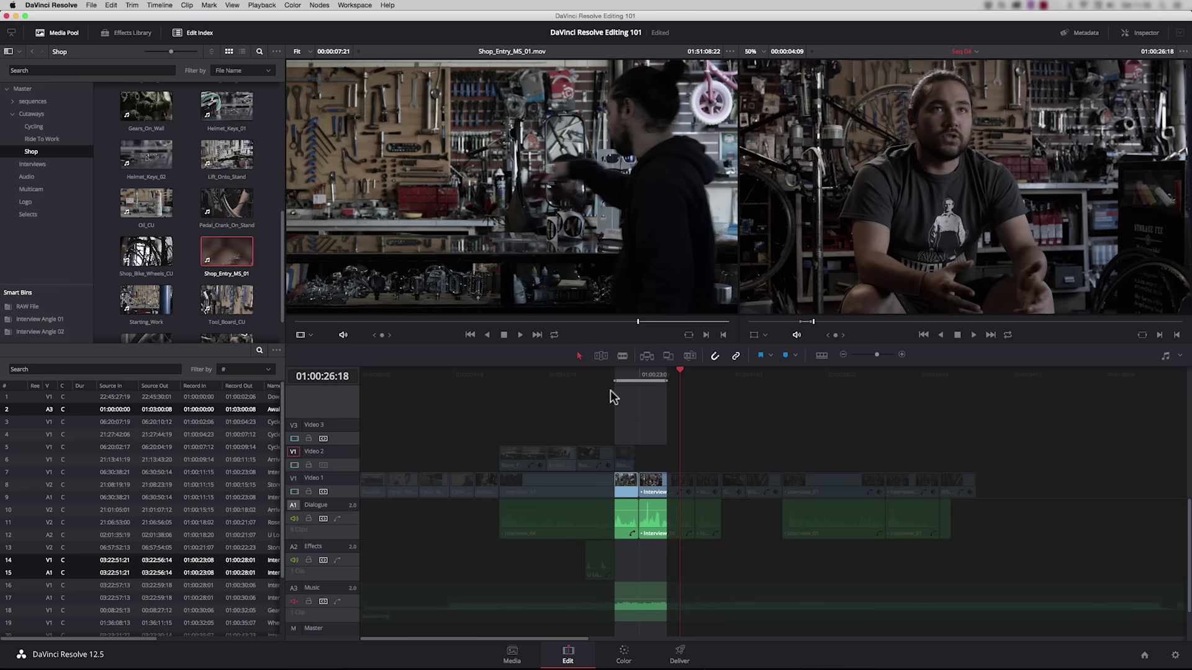
# Fit Shop_Entry_MS_01 onto Video 2 exactly into the marked range
pyautogui.click(491, 156)
pyautogui.moveTo(540, 194); pyautogui.dragTo(616, 460)
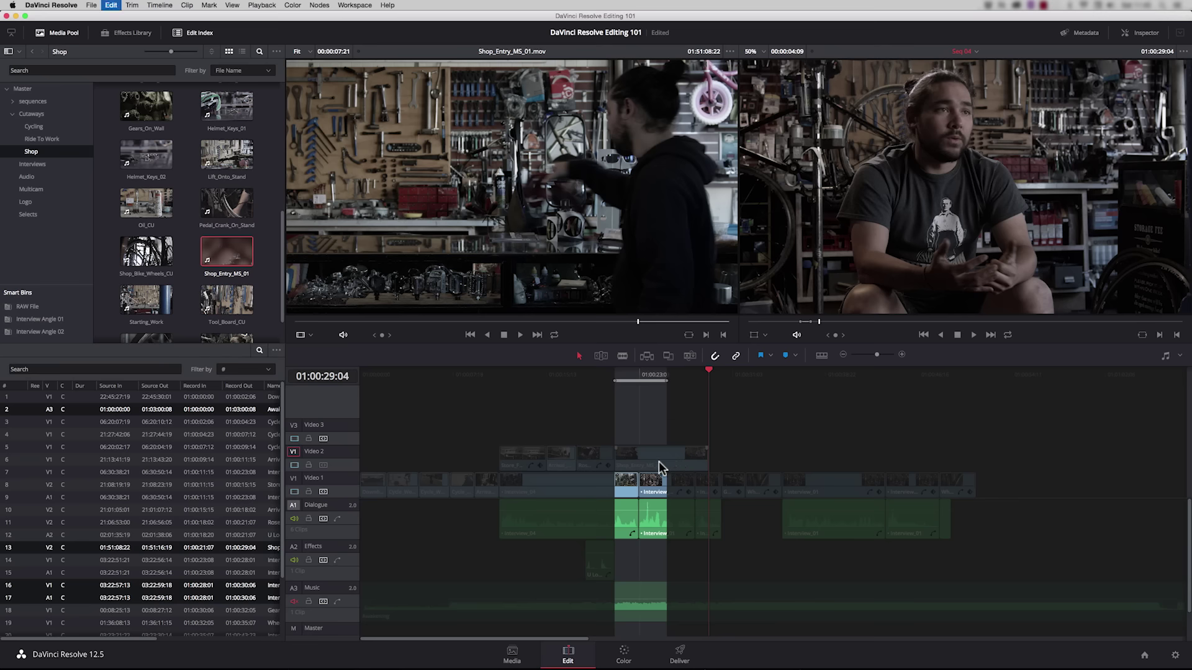
pyautogui.press('super+z')
pyautogui.press('shift+super+z')
pyautogui.press('F10')
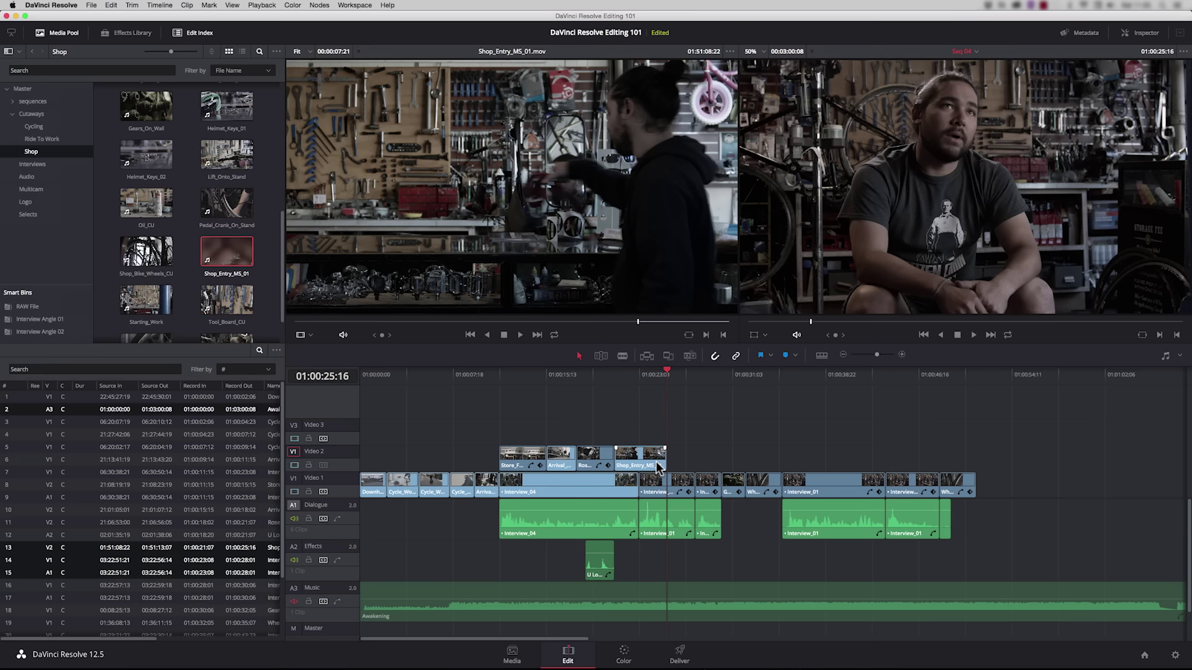
# Review the cyclist shot and mark In/Out around the clip at 01:00:07:12 with X
pyautogui.click(473, 375)
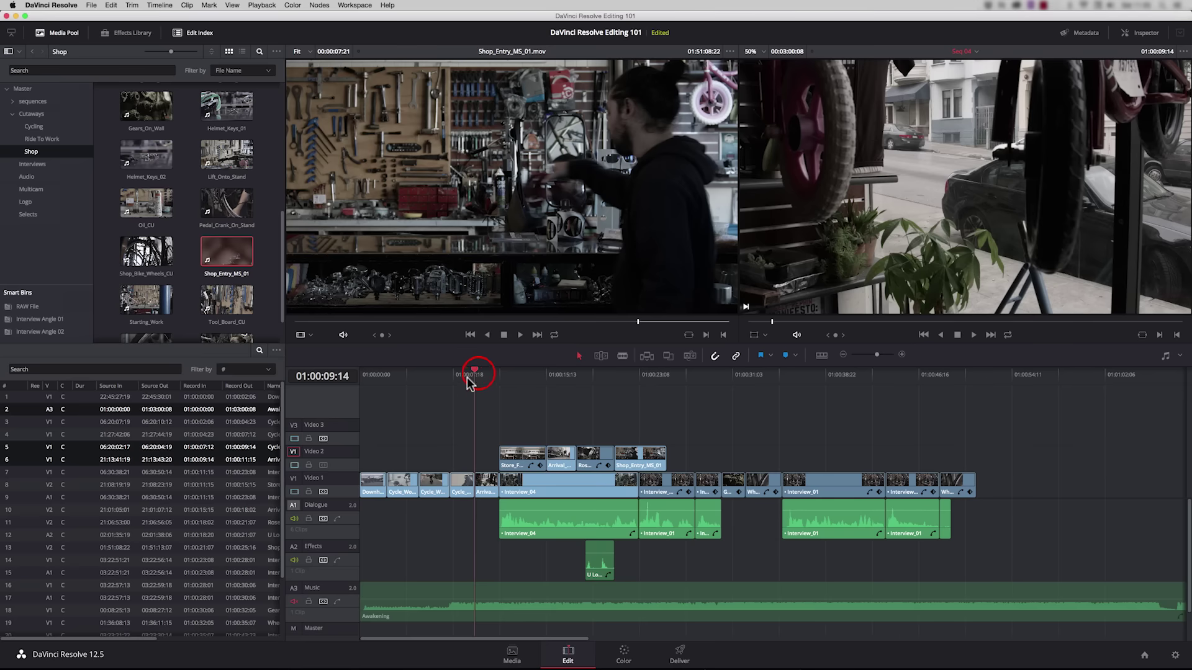
pyautogui.click(445, 376)
pyautogui.press('space')
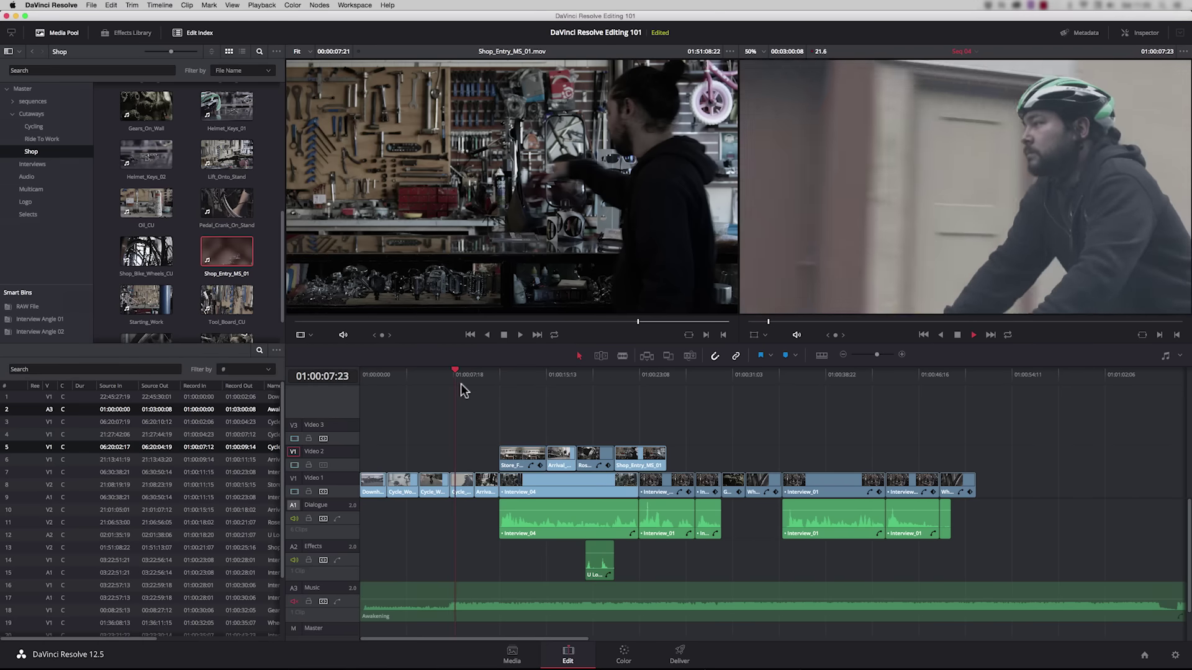
pyautogui.press('space')
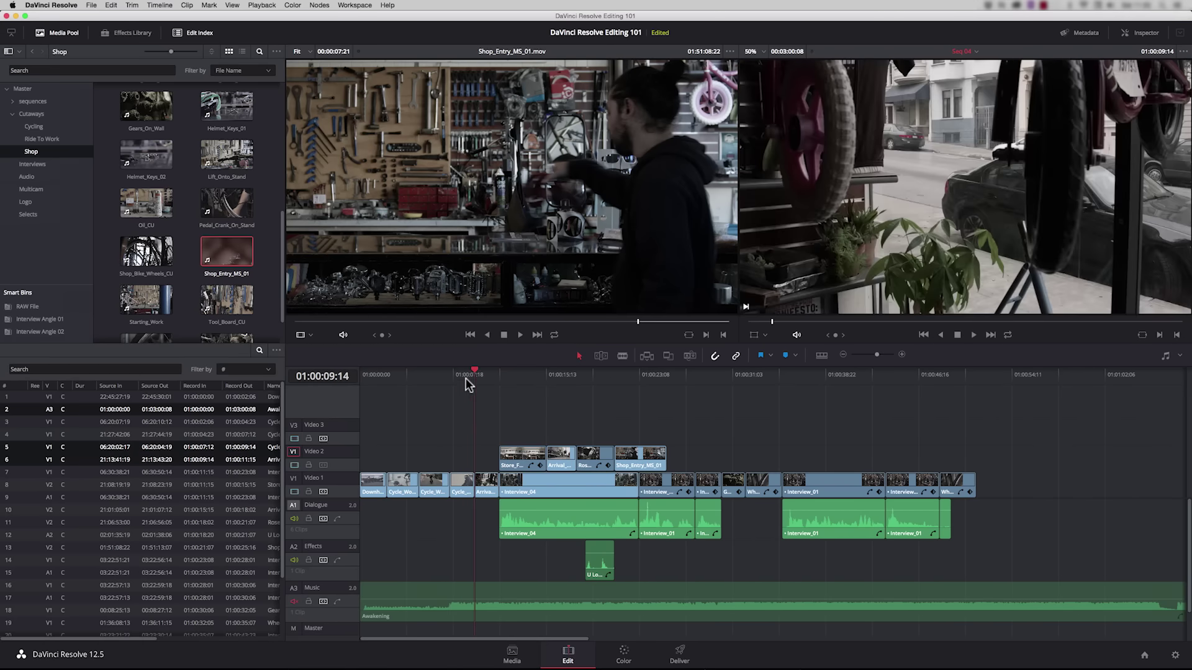
pyautogui.click(460, 374)
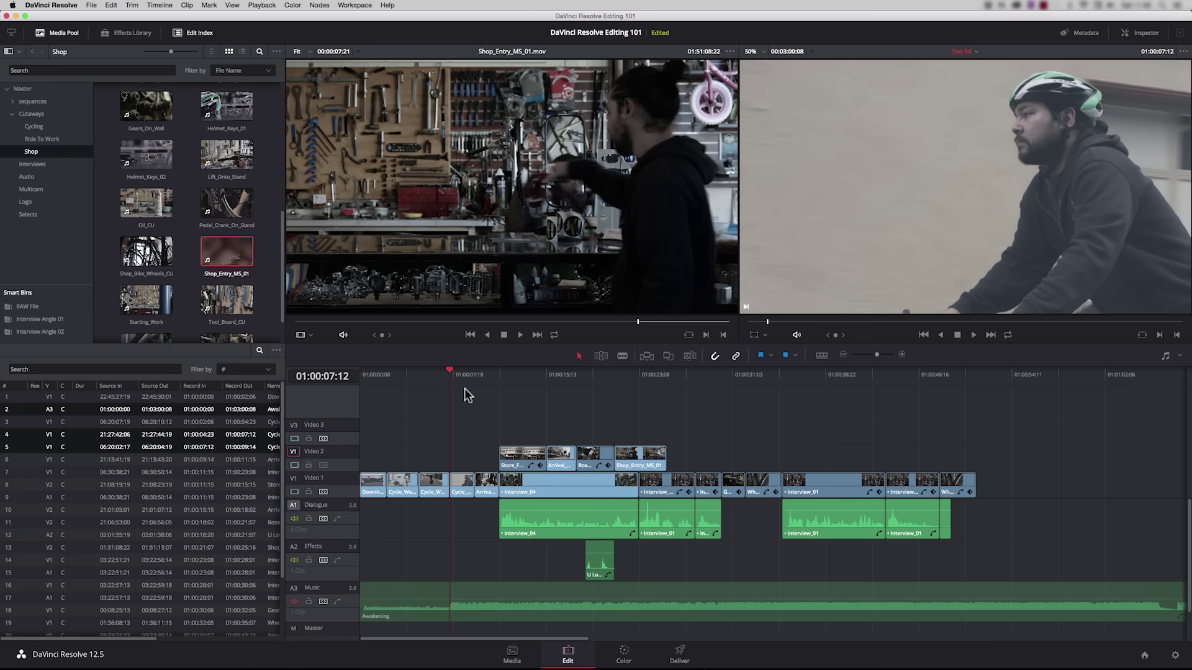
pyautogui.press('x')
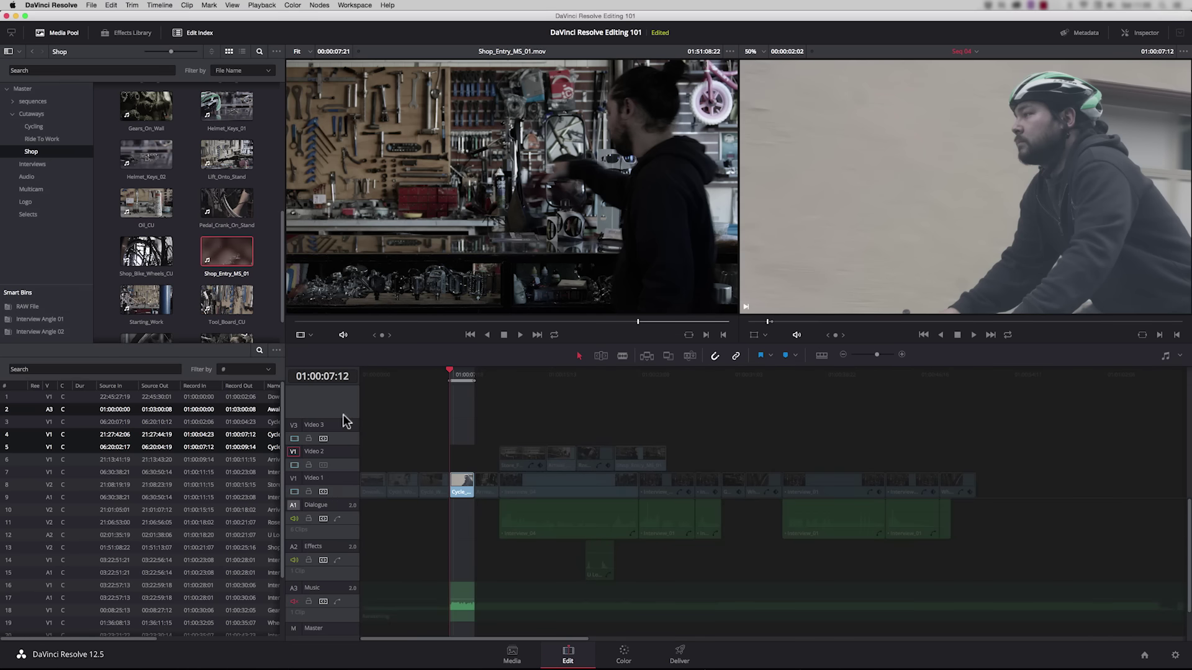
# Load Cycle_To_Work_Side_MS, mark a source Out, patch to V1 and overwrite the range
pyautogui.click(41, 139)
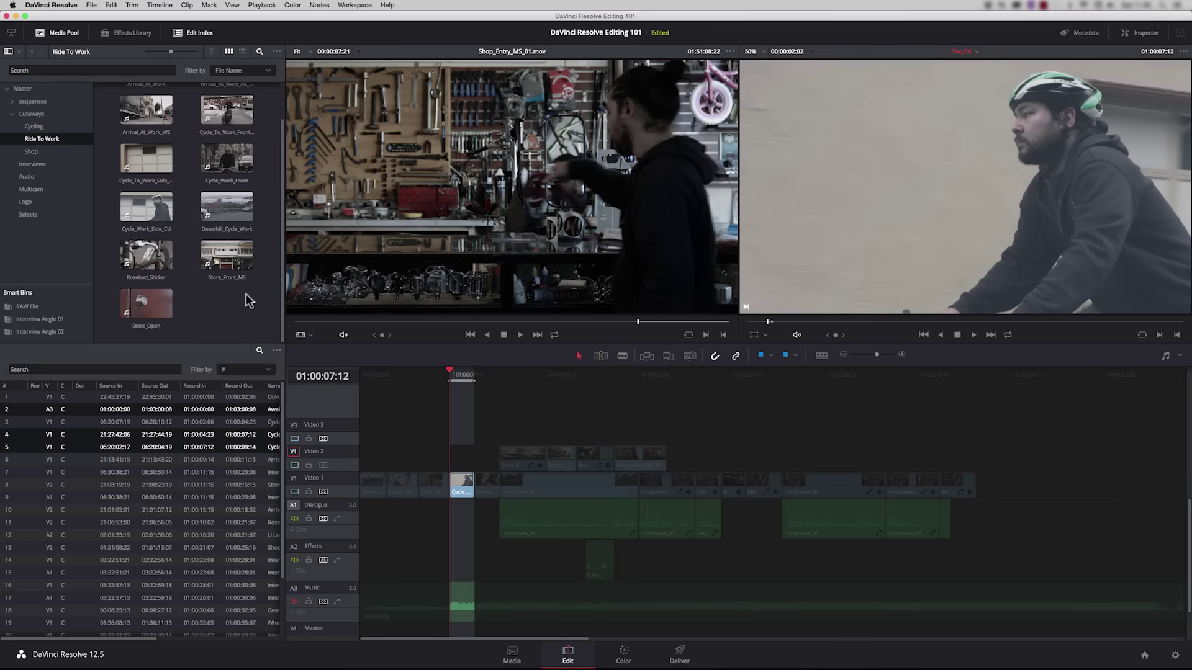
pyautogui.moveTo(147, 159); pyautogui.dragTo(419, 180)
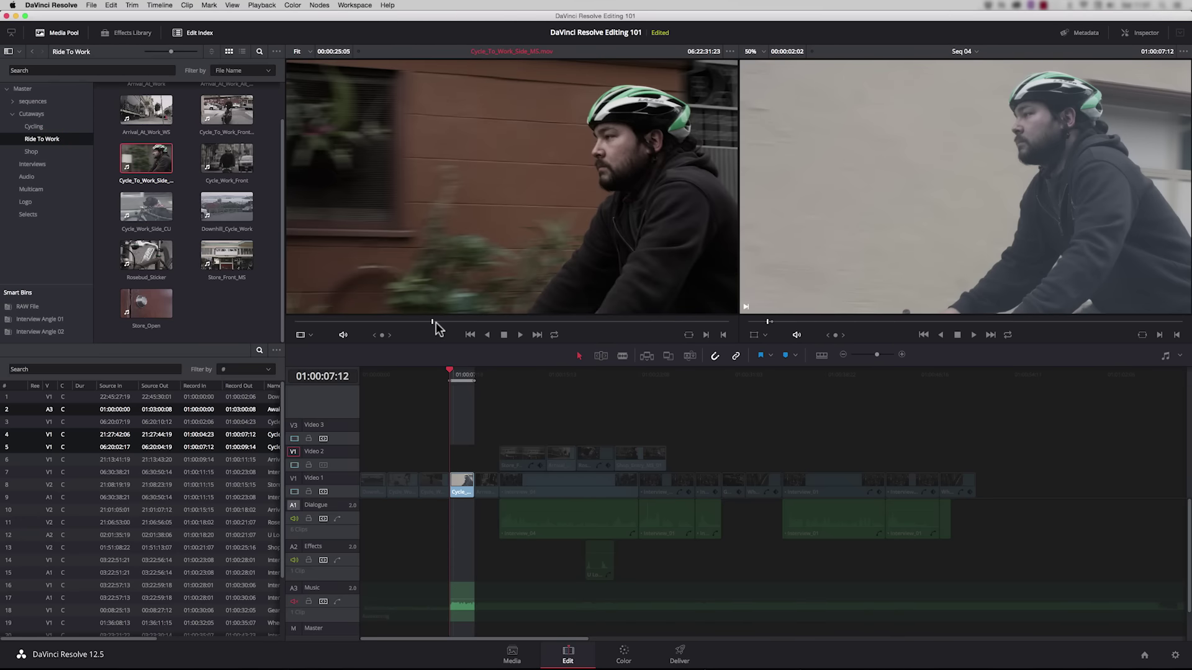
pyautogui.moveTo(434, 323); pyautogui.dragTo(645, 336)
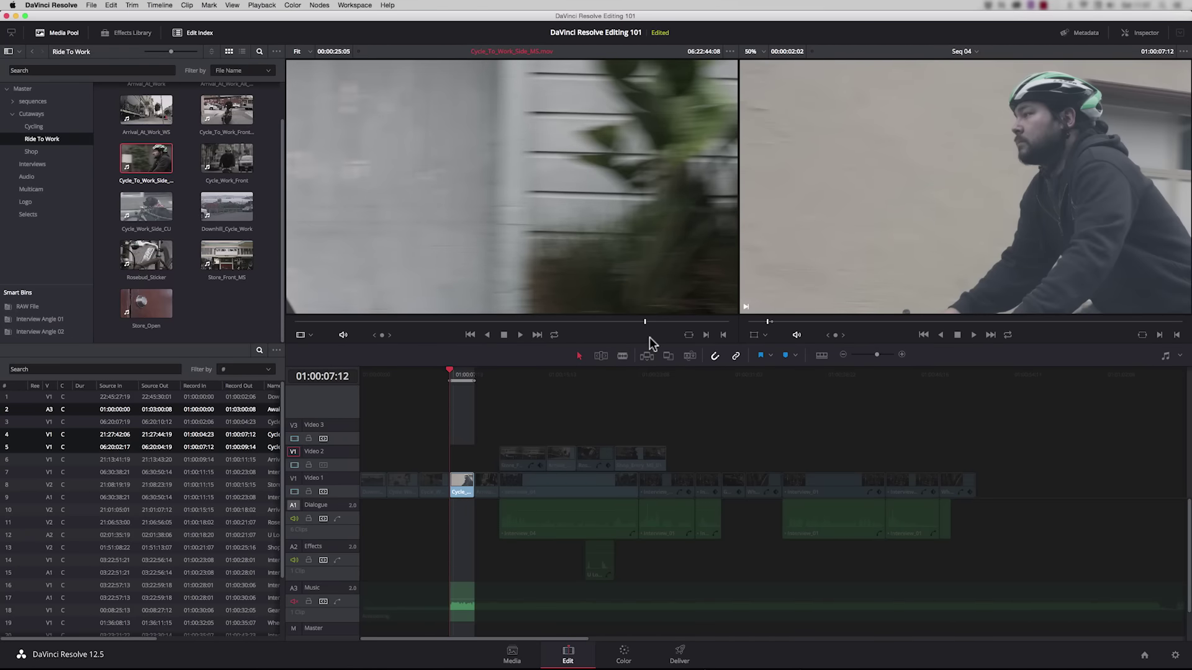
pyautogui.press('o')
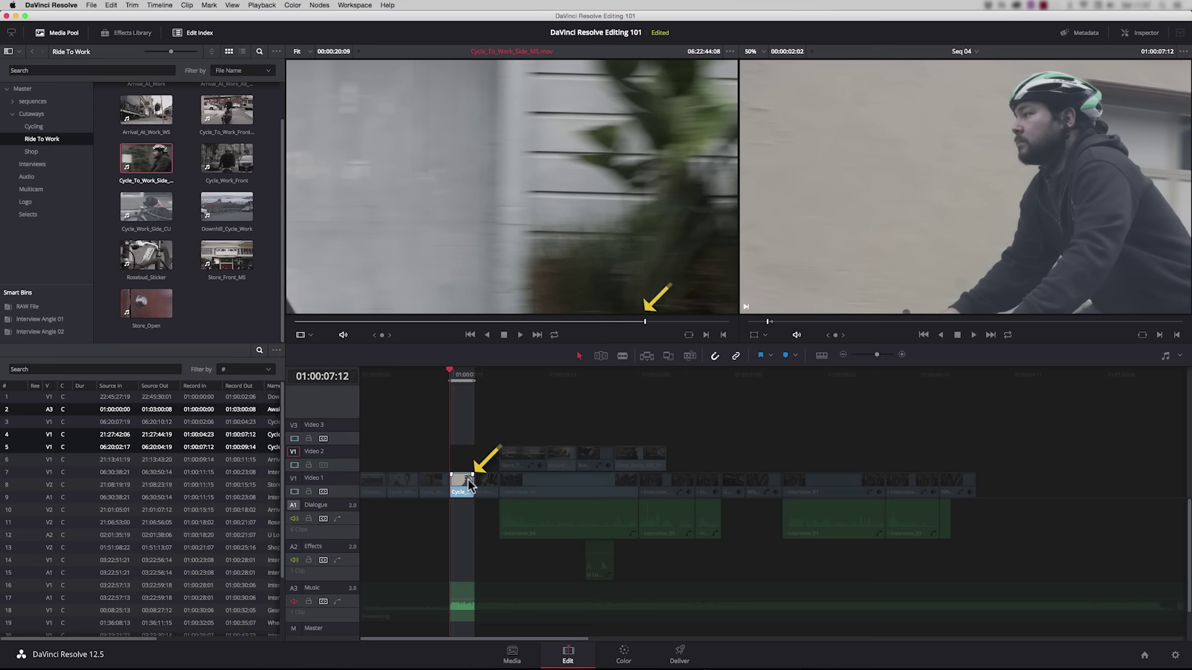
pyautogui.click(293, 477)
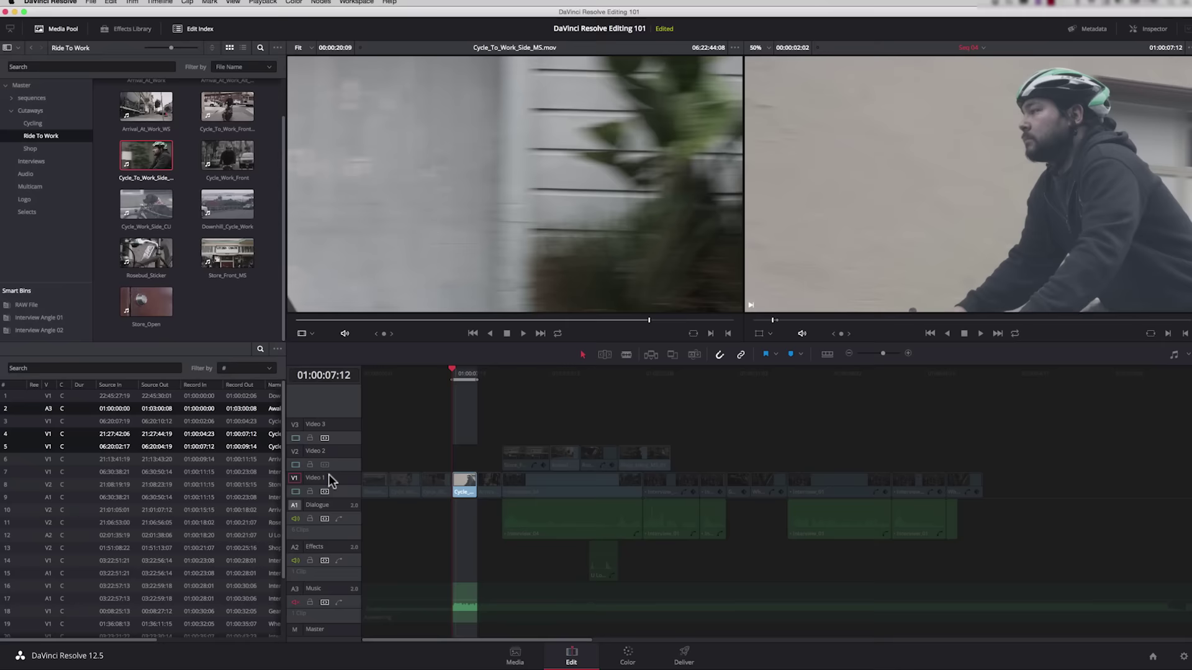
pyautogui.press('F10')
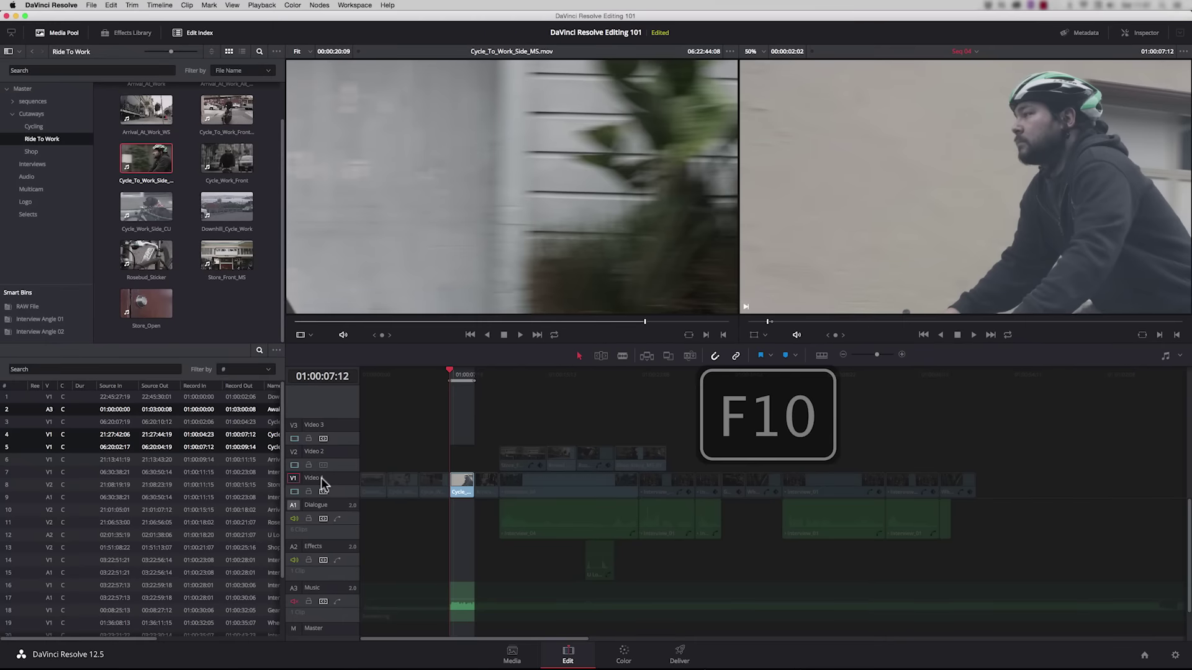
# Play the timeline from 01:00:06:17 to review the new cycling shot
pyautogui.moveTo(462, 378); pyautogui.dragTo(441, 374)
pyautogui.click(440, 375)
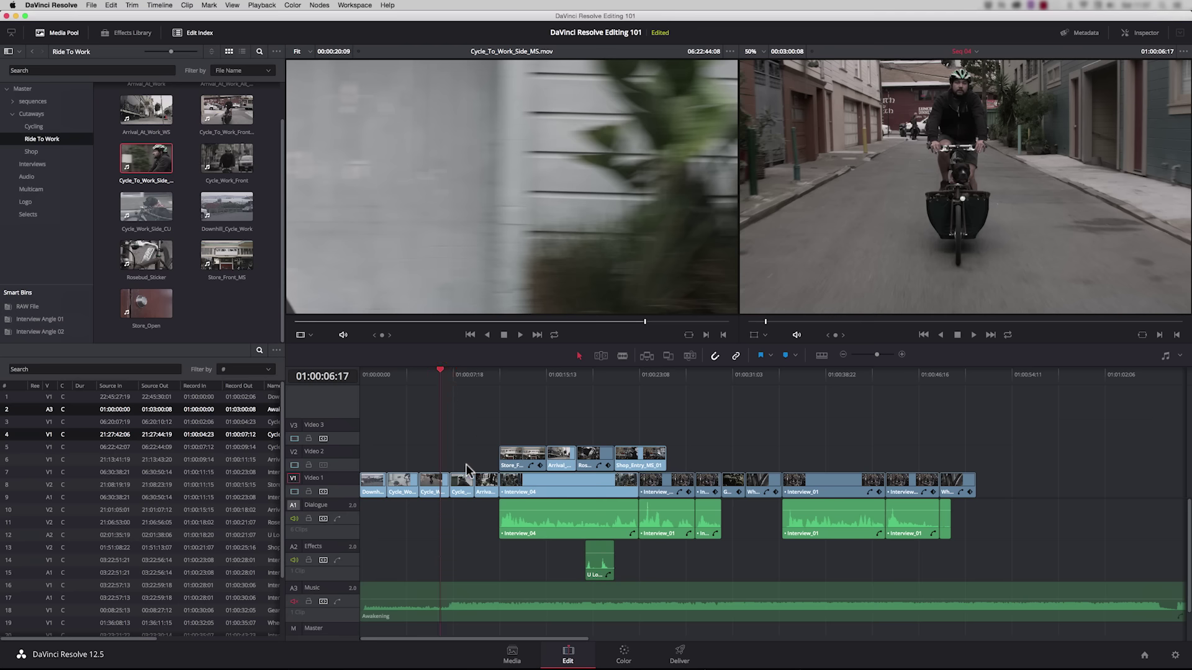
pyautogui.press('space')
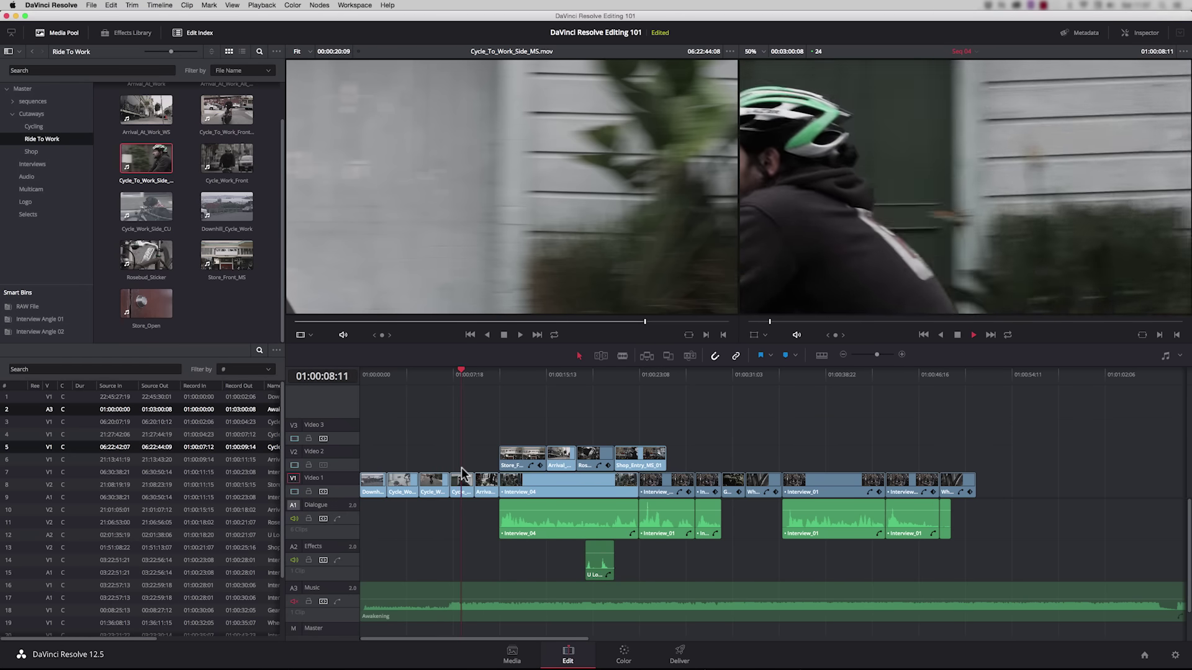
pyautogui.press('space')
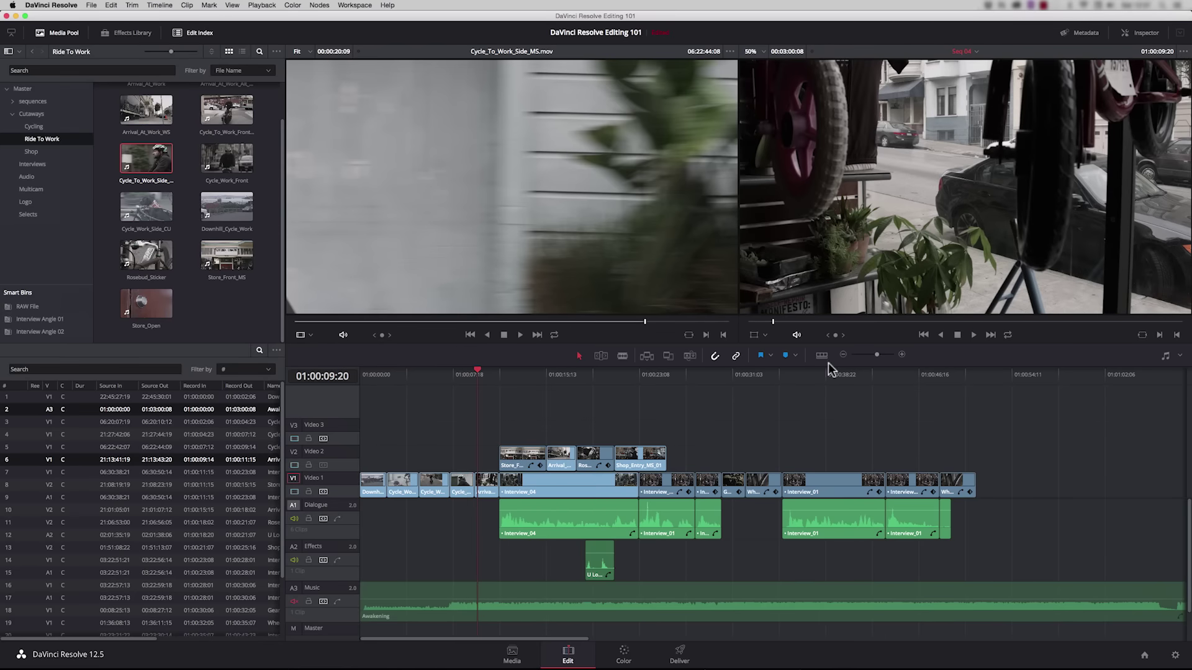
# Play the timeline from 01:00:42:02 to preview the Interview_01 section
pyautogui.click(863, 374)
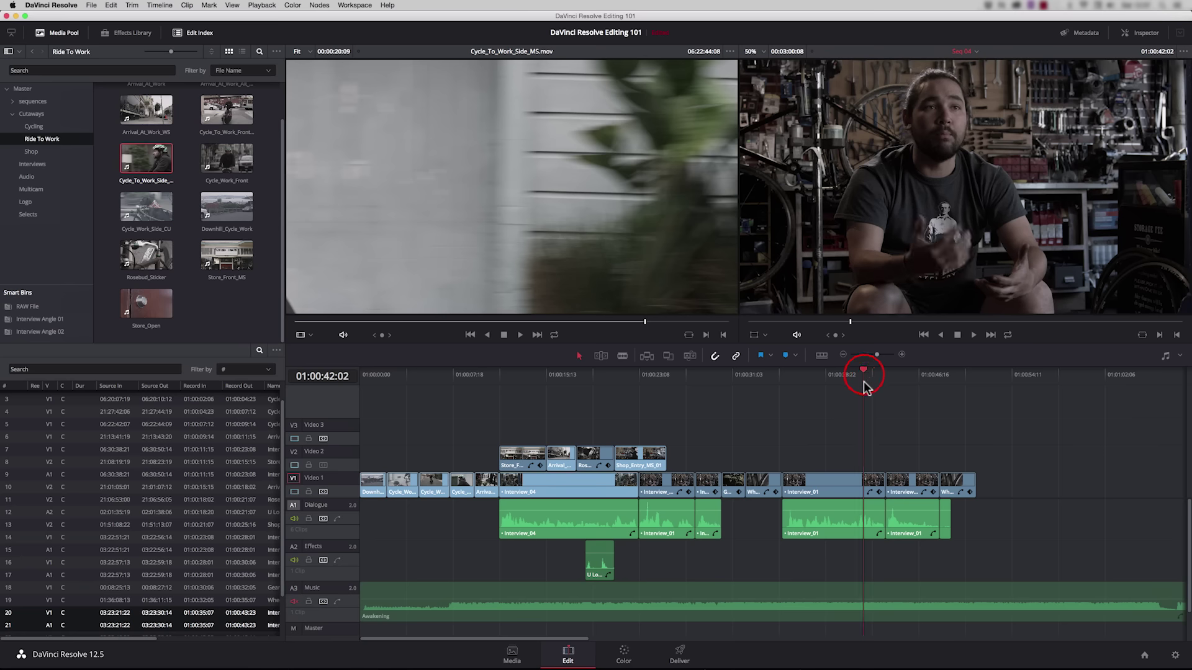
pyautogui.press('space')
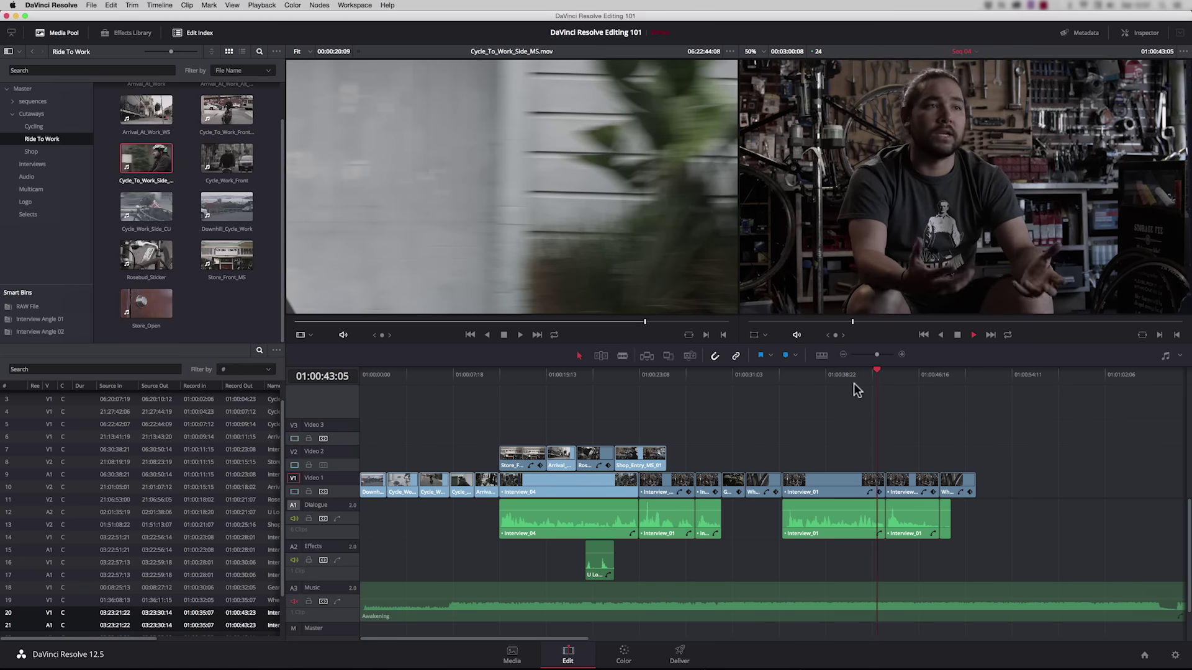
pyautogui.press('space')
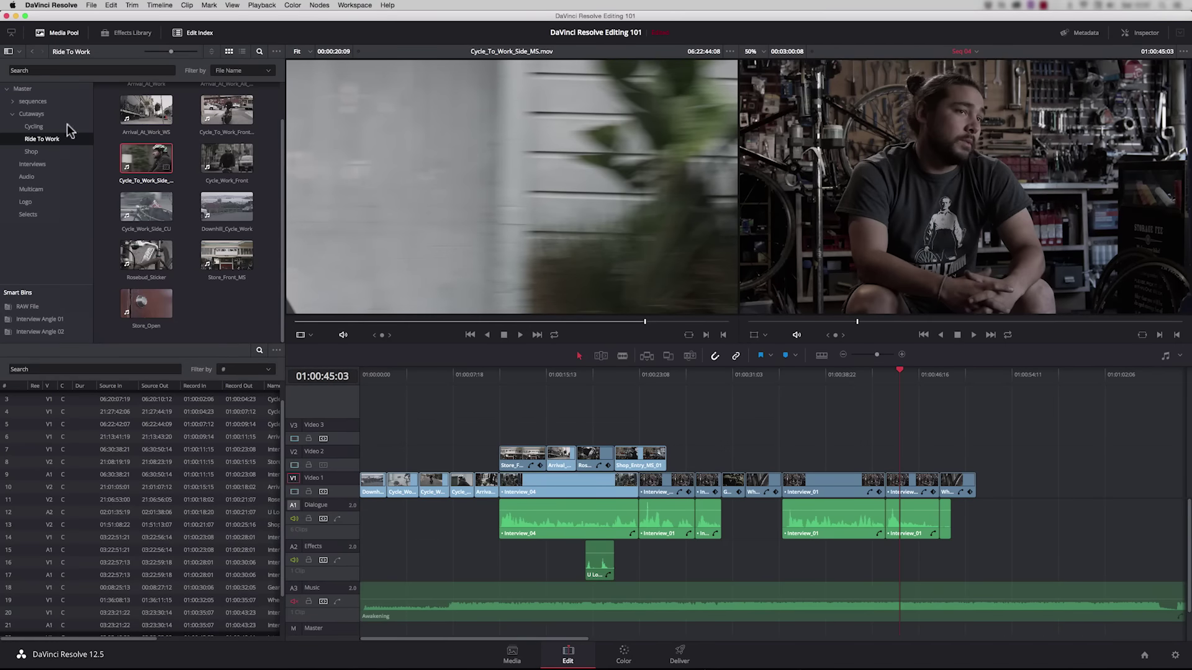
# Load Brake_Adjust_On_Stand from the Shop bin, clear its In/Out and mark a new In
pyautogui.click(30, 152)
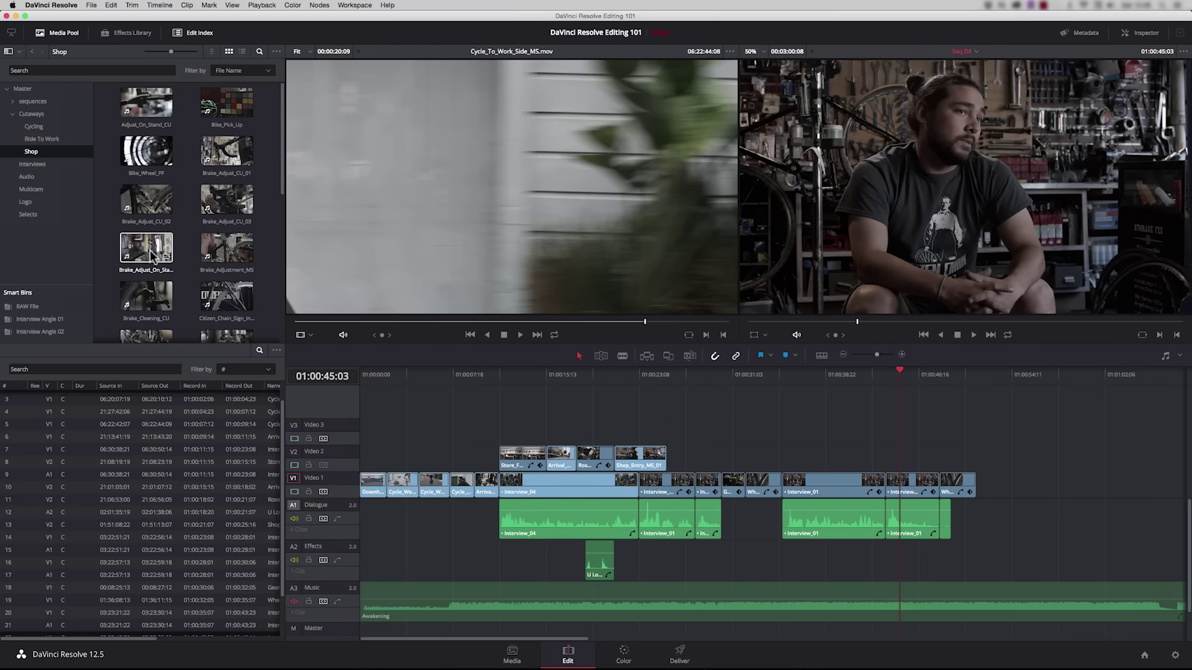
pyautogui.moveTo(151, 251); pyautogui.dragTo(435, 267)
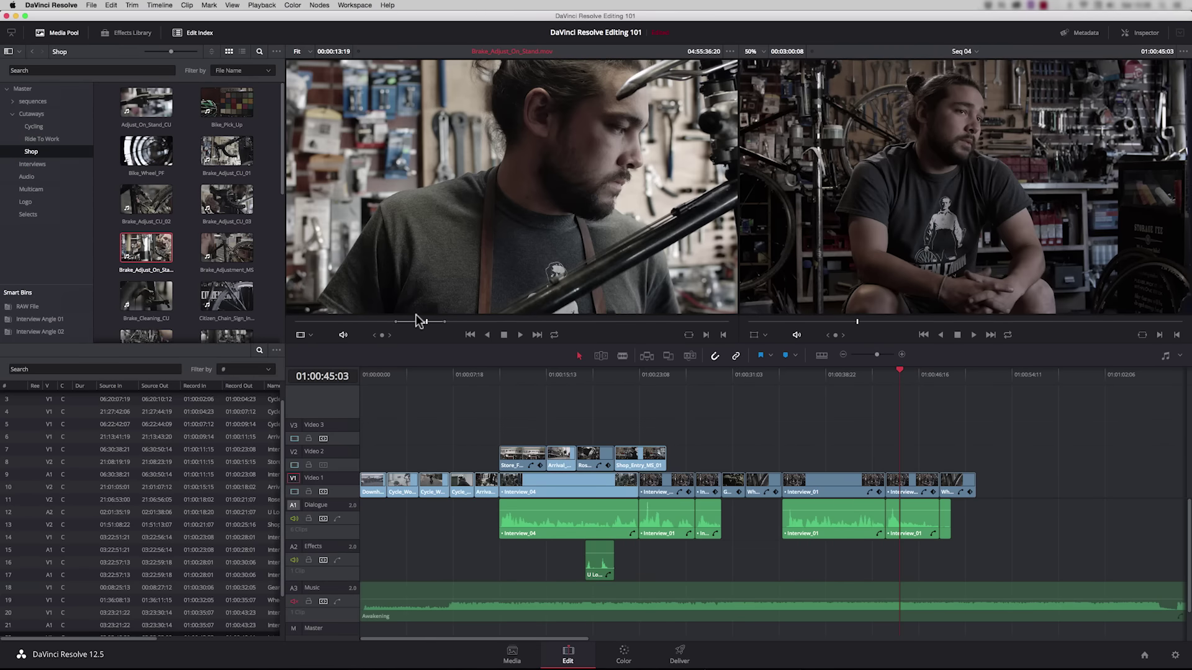
pyautogui.hotkey('alt', 'i')
pyautogui.hotkey('alt', 'o')
pyautogui.moveTo(452, 332); pyautogui.dragTo(495, 338)
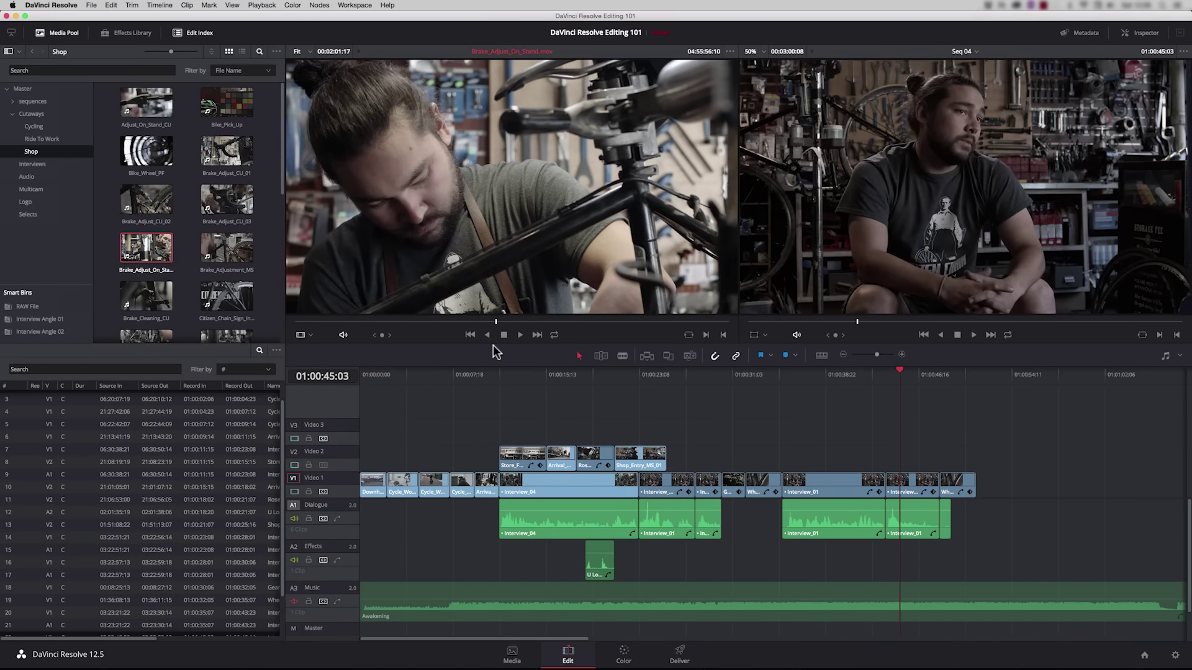
pyautogui.press('i')
# Place the brake clip on top on Video 2 around 01:00:42
pyautogui.moveTo(866, 375); pyautogui.dragTo(855, 376)
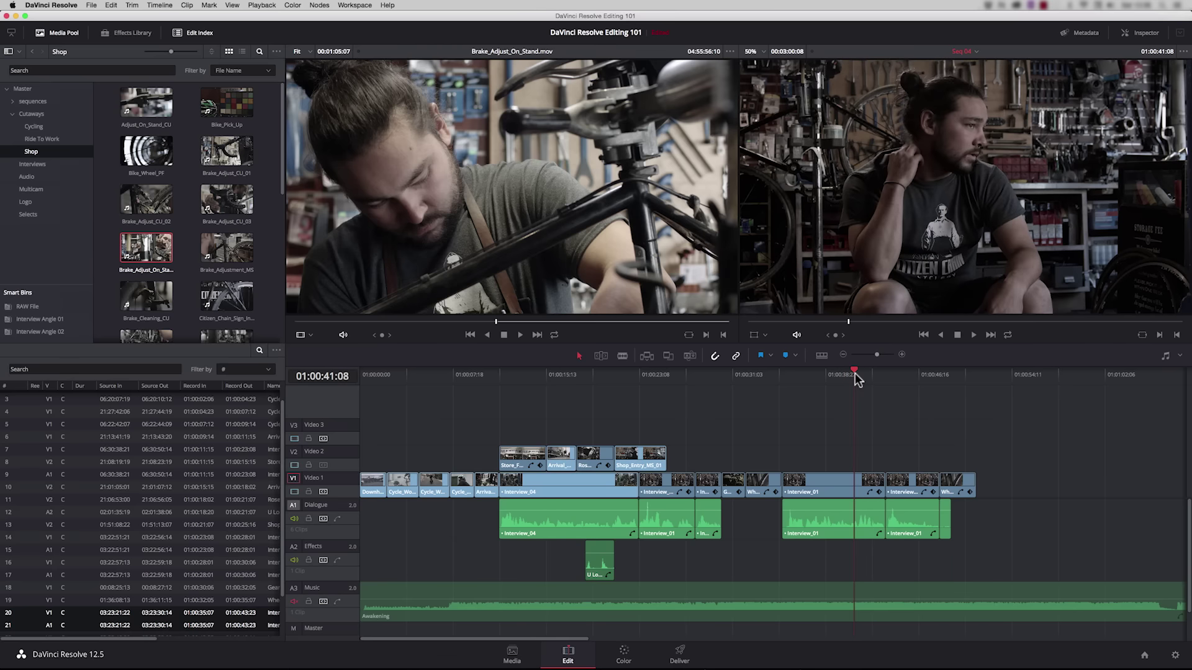
pyautogui.press('space')
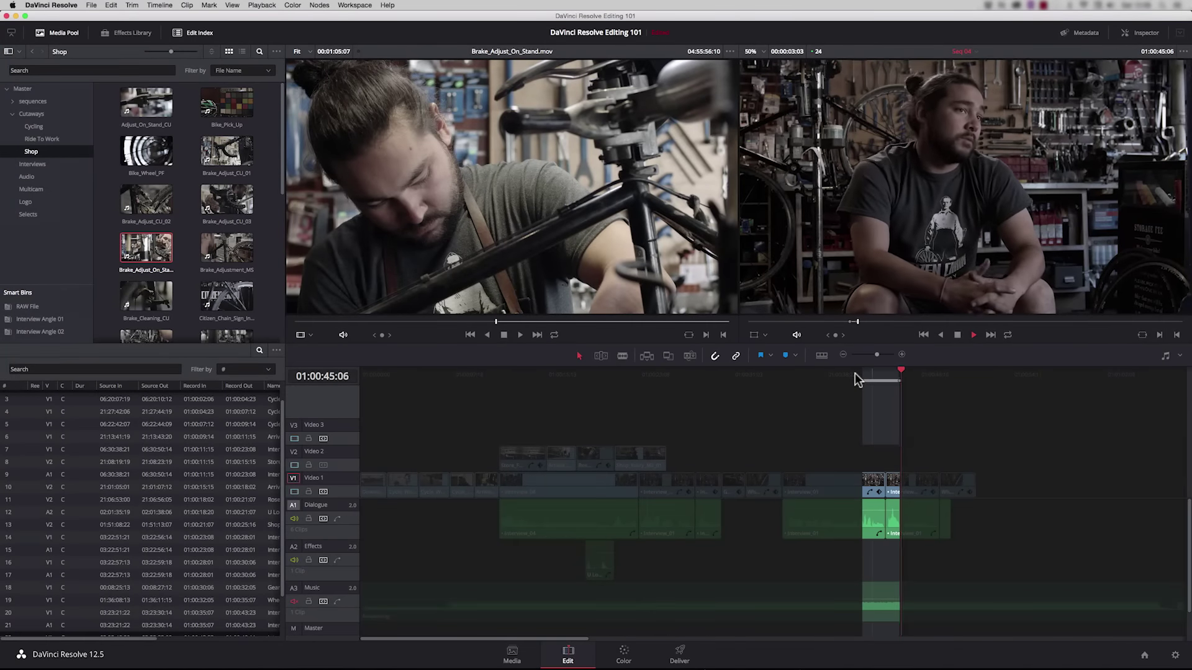
pyautogui.press('space')
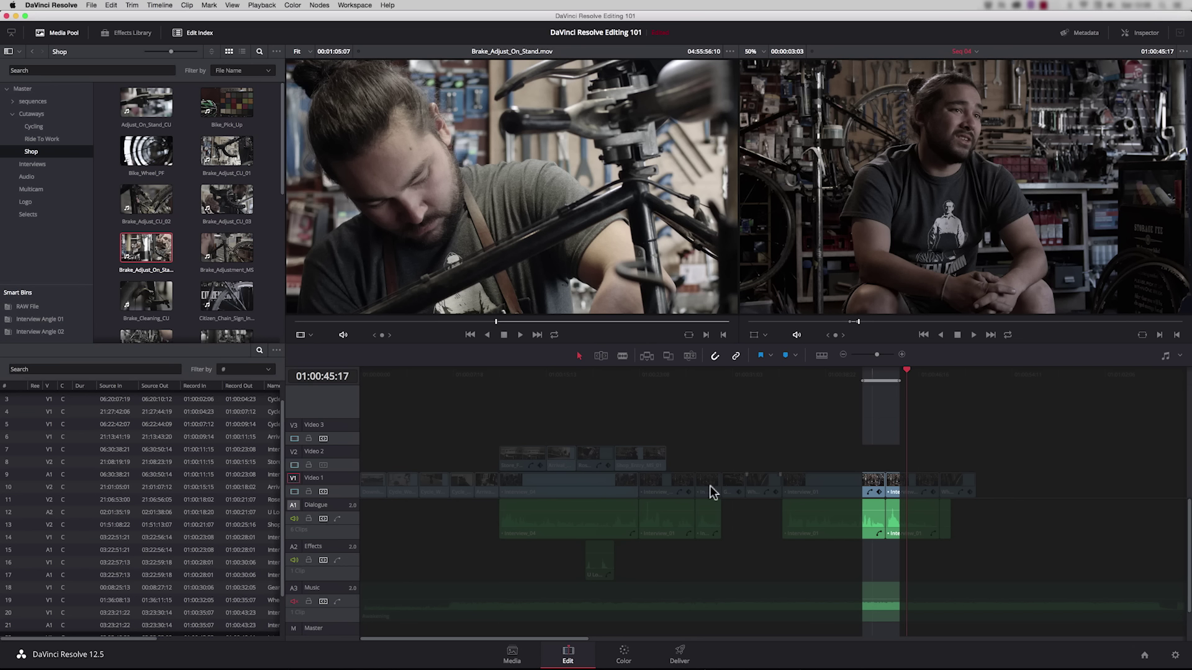
pyautogui.moveTo(295, 485); pyautogui.dragTo(294, 462)
pyautogui.press('F10')
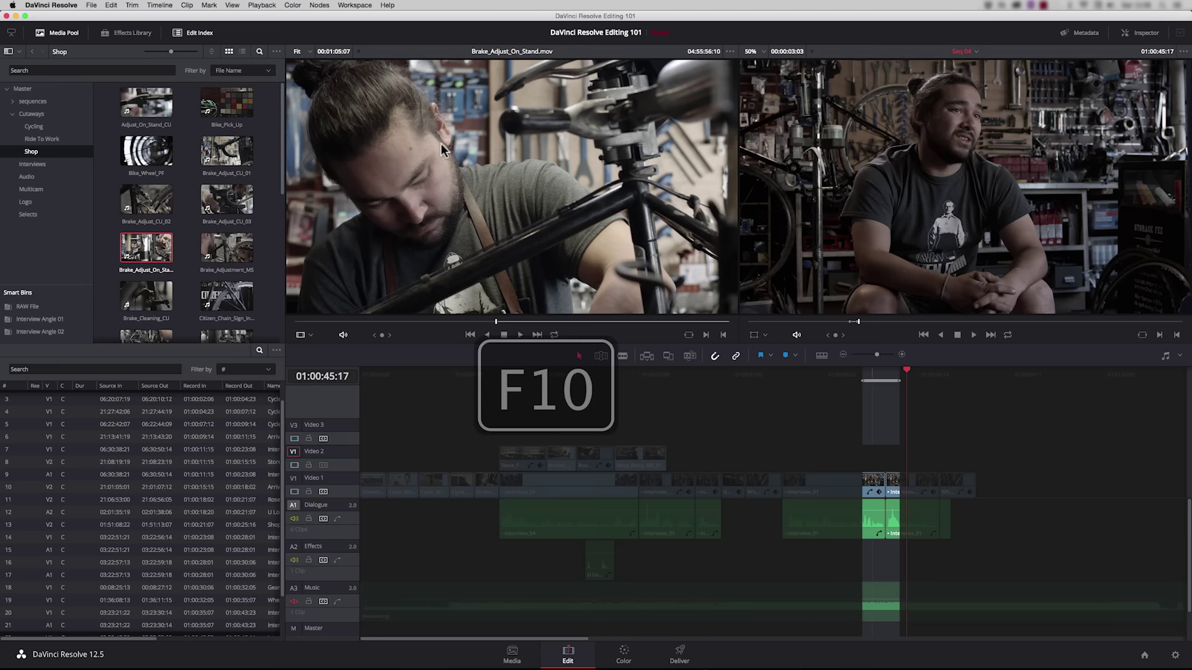
pyautogui.moveTo(442, 149); pyautogui.dragTo(1120, 149)
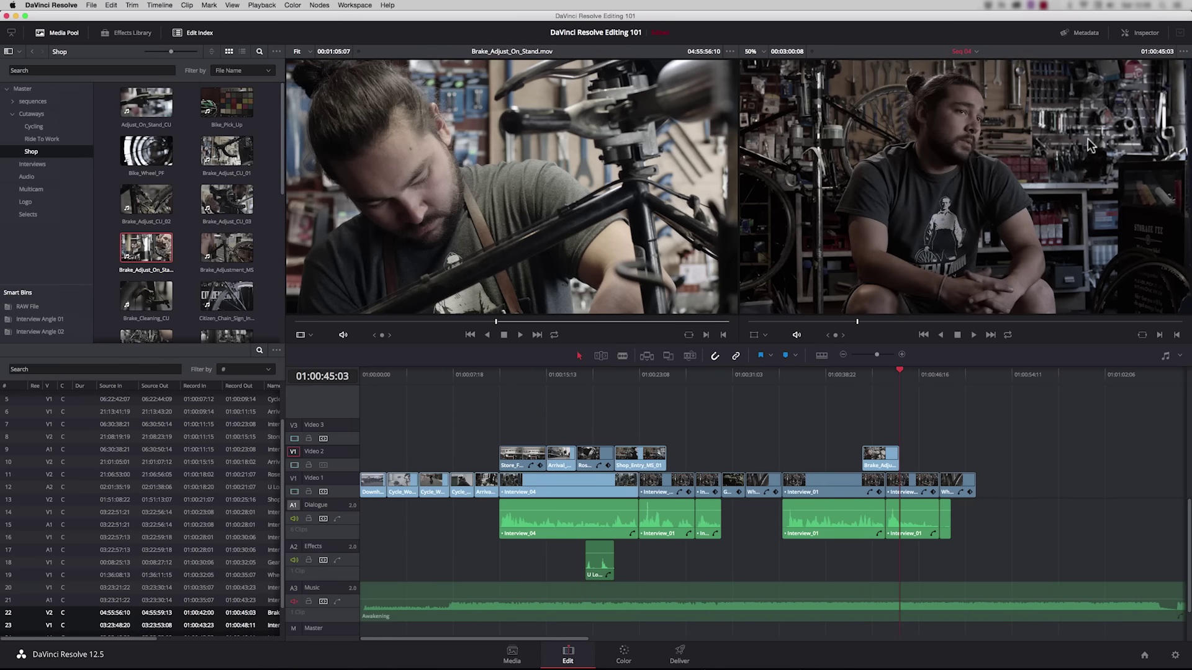
# Play back the new brake cutaway from about 01:00:40
pyautogui.click(848, 373)
pyautogui.press('space')
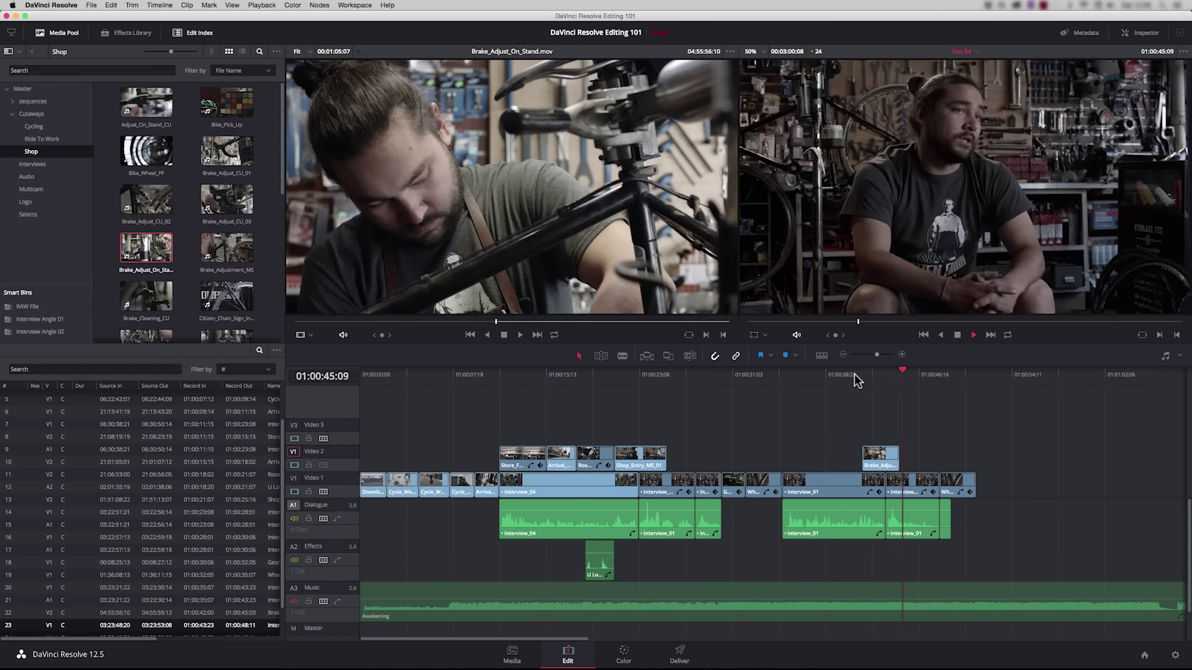
pyautogui.press('space')
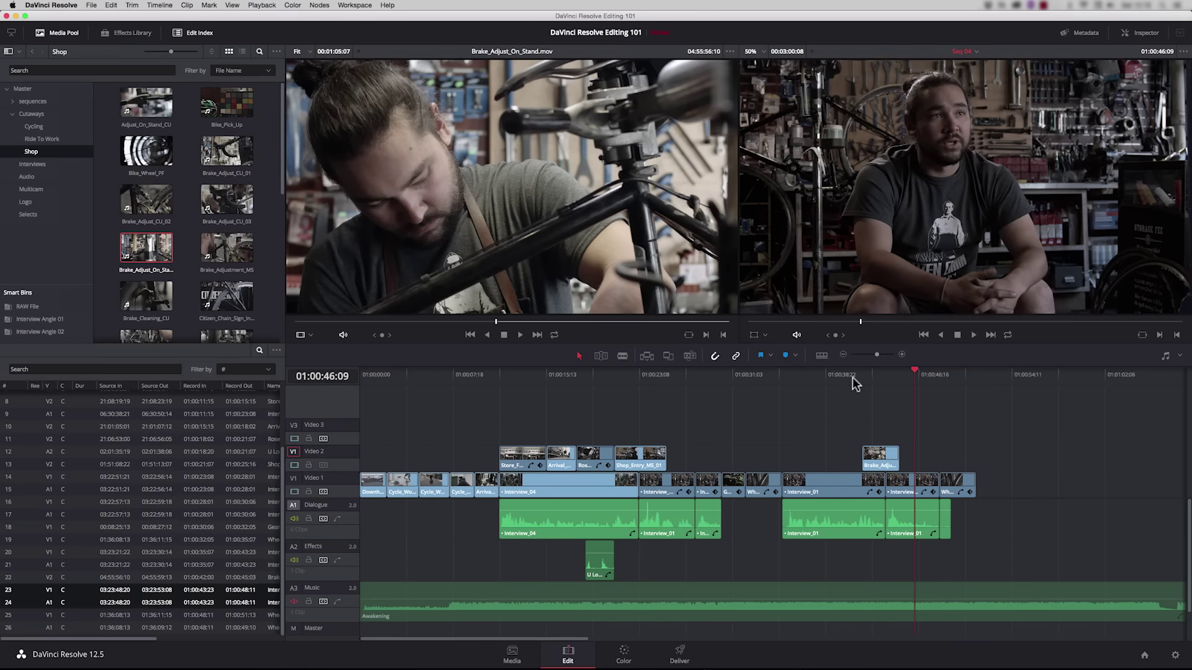
# Load SF_Bay_Pan from the Cycling bin and scrub to the Golden Gate Bridge view
pyautogui.click(33, 126)
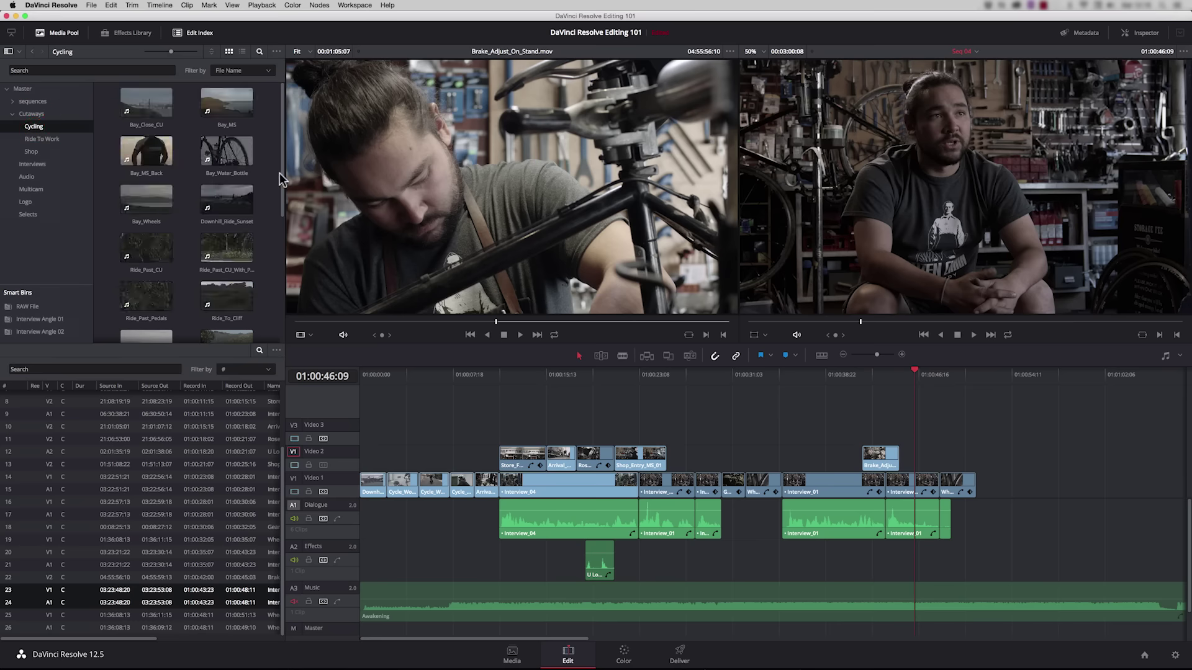
pyautogui.scroll(-3, 282, 180)
pyautogui.moveTo(152, 249); pyautogui.dragTo(529, 184)
pyautogui.moveTo(338, 323); pyautogui.dragTo(661, 355)
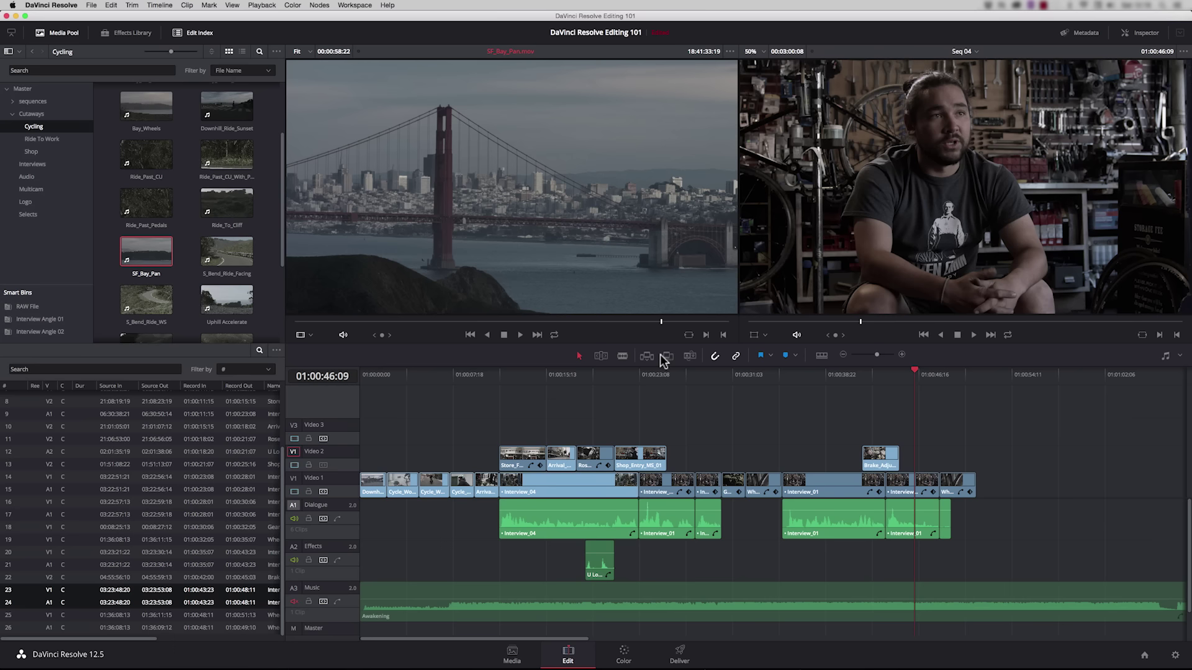
# Add a yellow 'bridge' marker on the bridge frame
pyautogui.press('m')
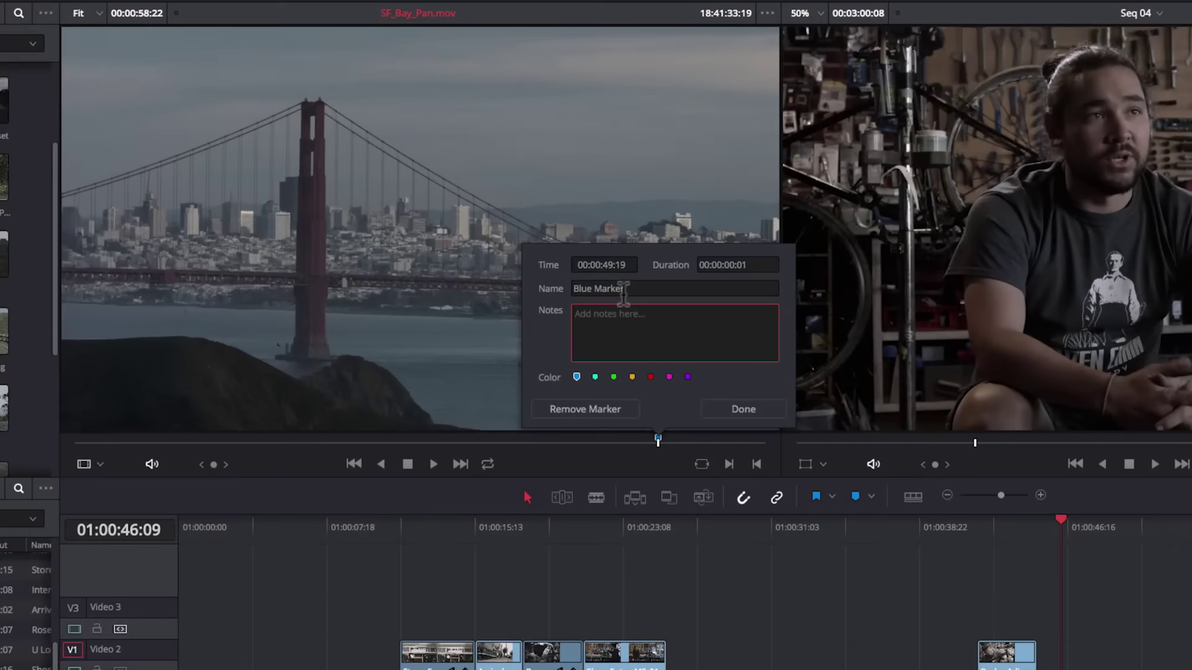
pyautogui.write('bridge')
pyautogui.click(632, 377)
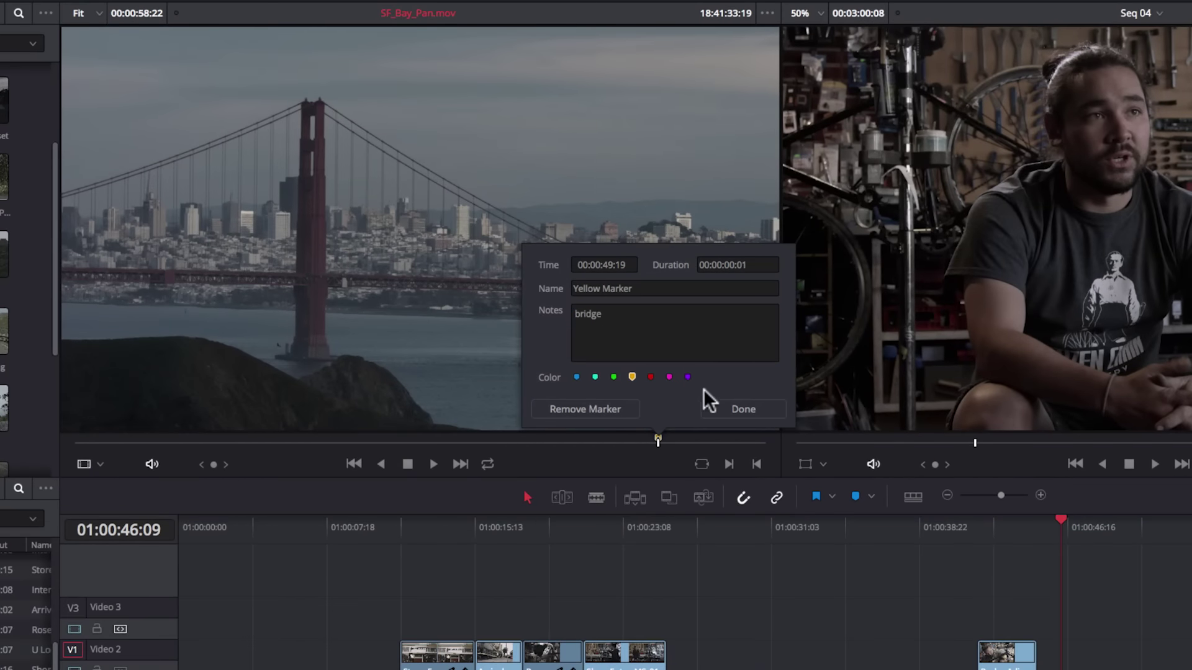
pyautogui.click(725, 409)
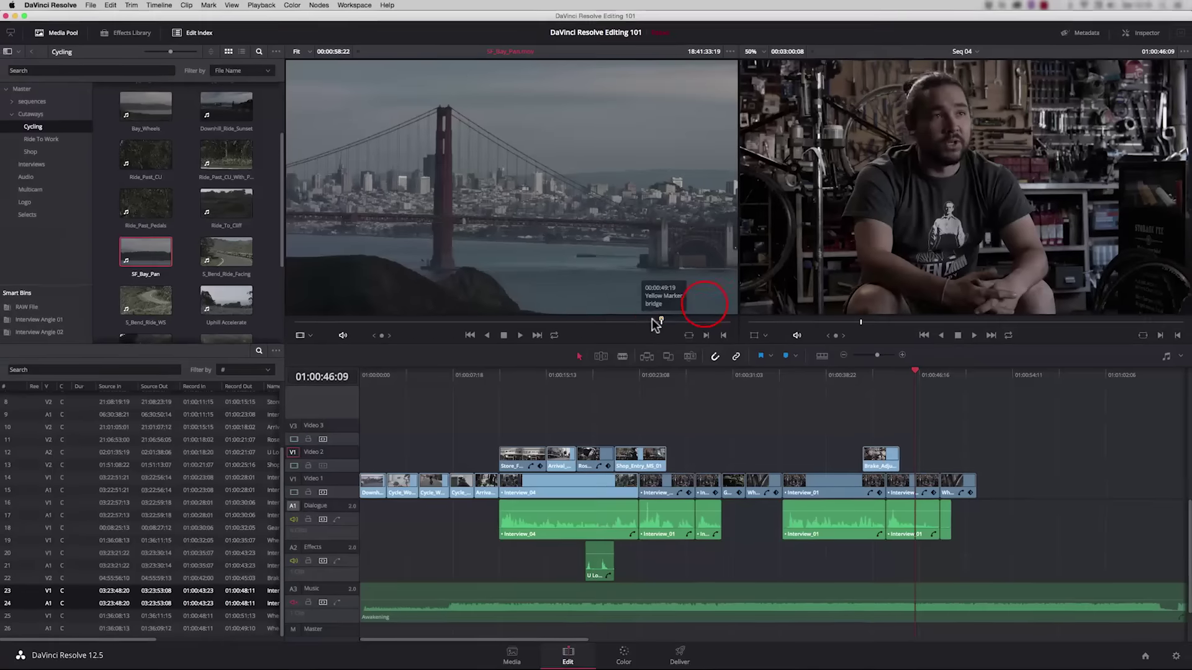
# Mark an In just before the marker and place SF_Bay_Pan on Video 2 near the end
pyautogui.click(656, 321)
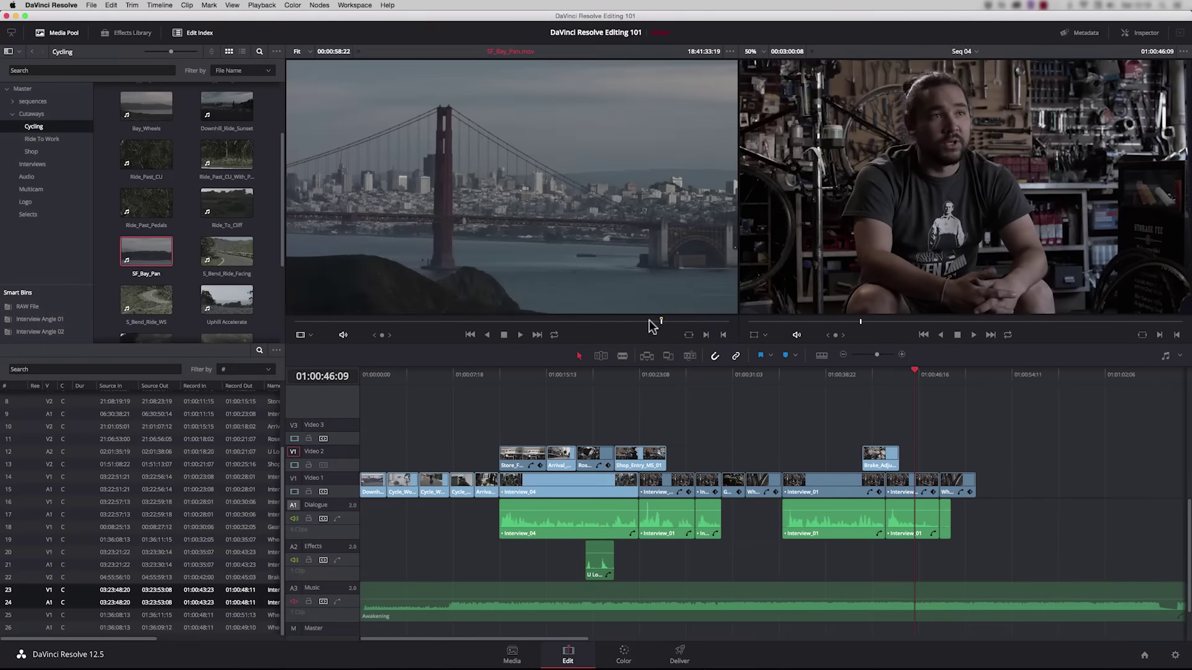
pyautogui.press('i')
pyautogui.click(649, 321)
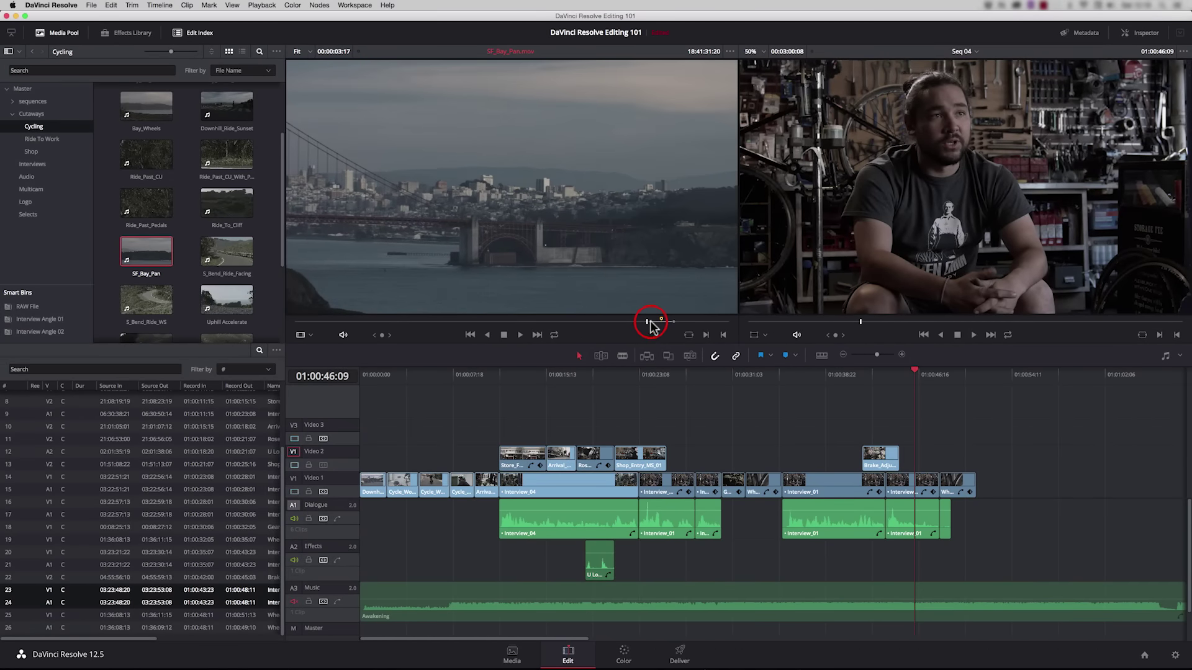
pyautogui.press('i')
pyautogui.moveTo(481, 201); pyautogui.dragTo(1043, 467)
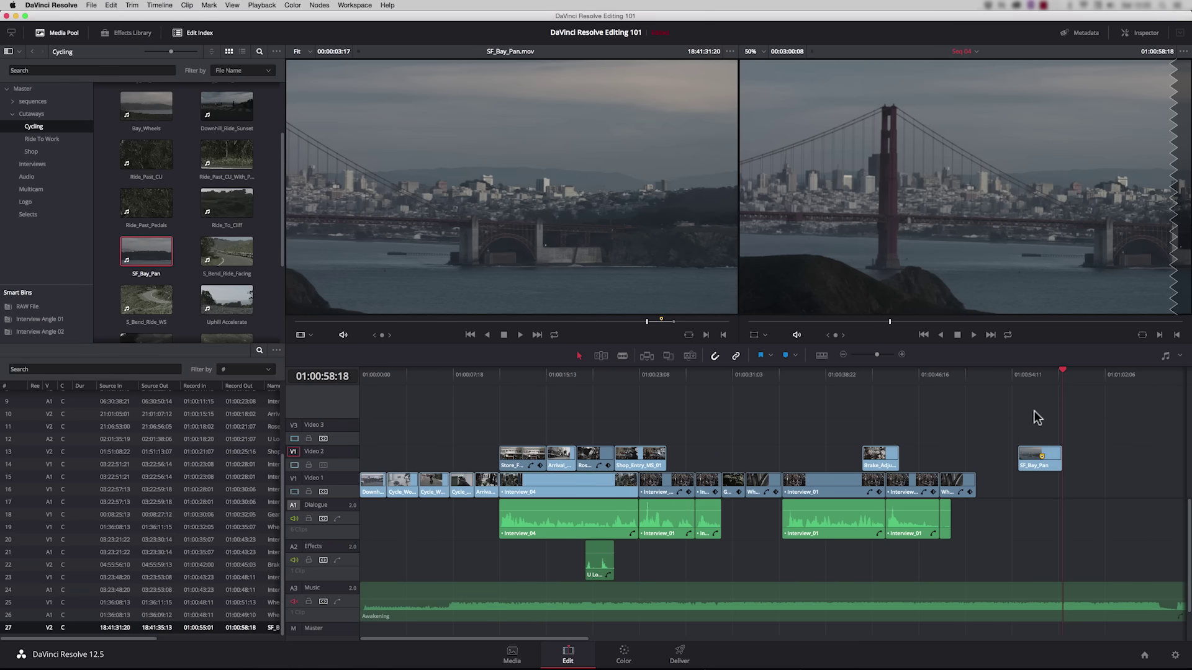
pyautogui.click(1035, 460)
# Delete the SF_Bay_Pan clip and add a marker at 01:00:37:02 with the note 'name s'
pyautogui.press('BackSpace')
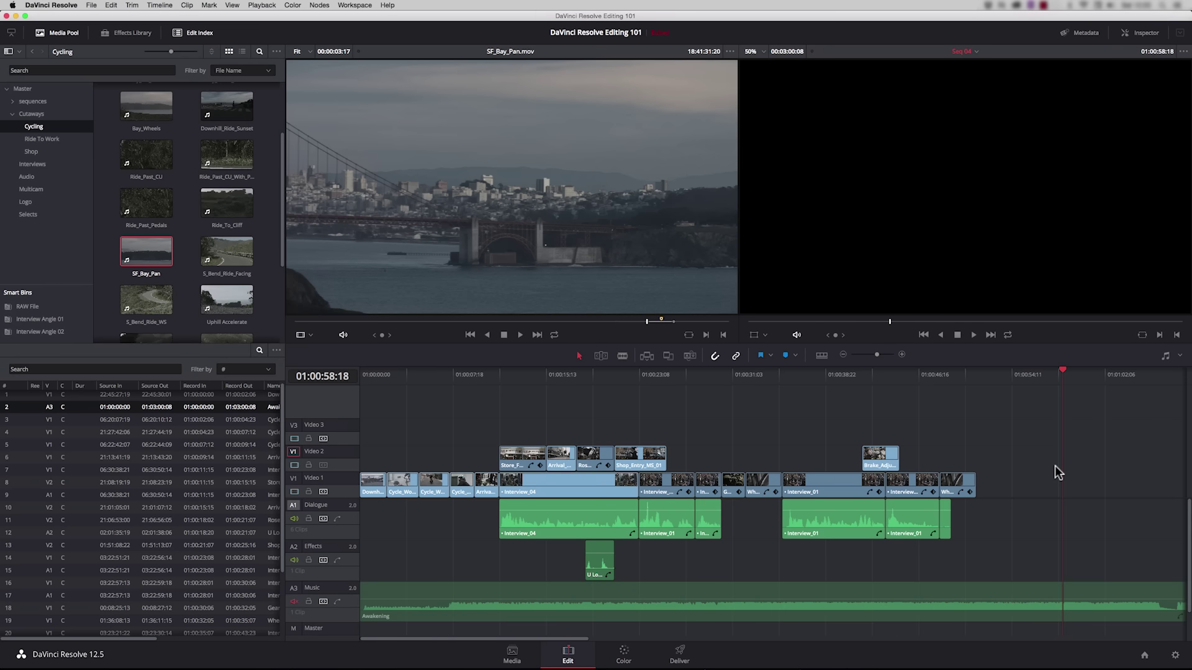
pyautogui.click(782, 374)
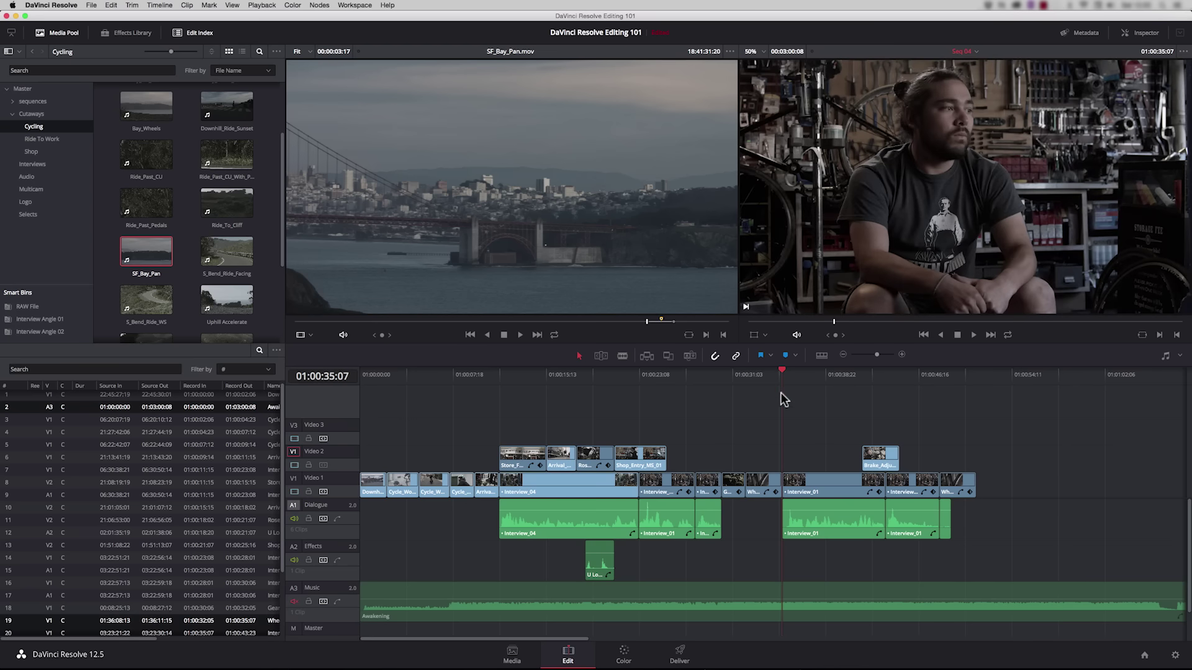
pyautogui.press('space')
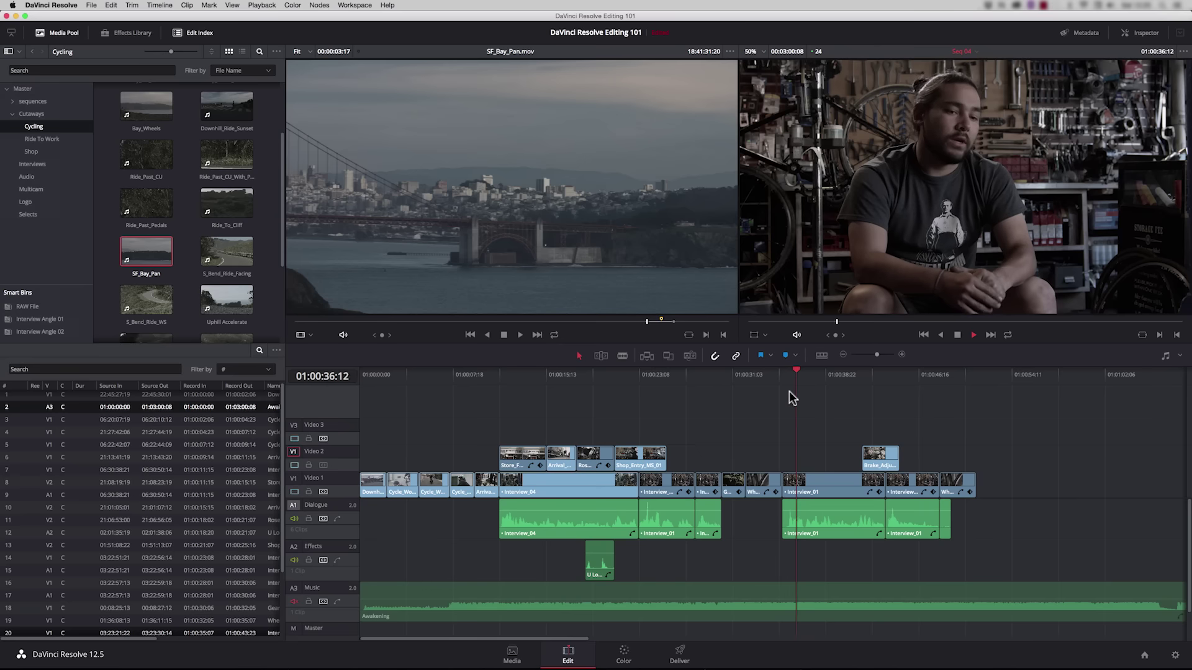
pyautogui.press('m')
pyautogui.press('m')
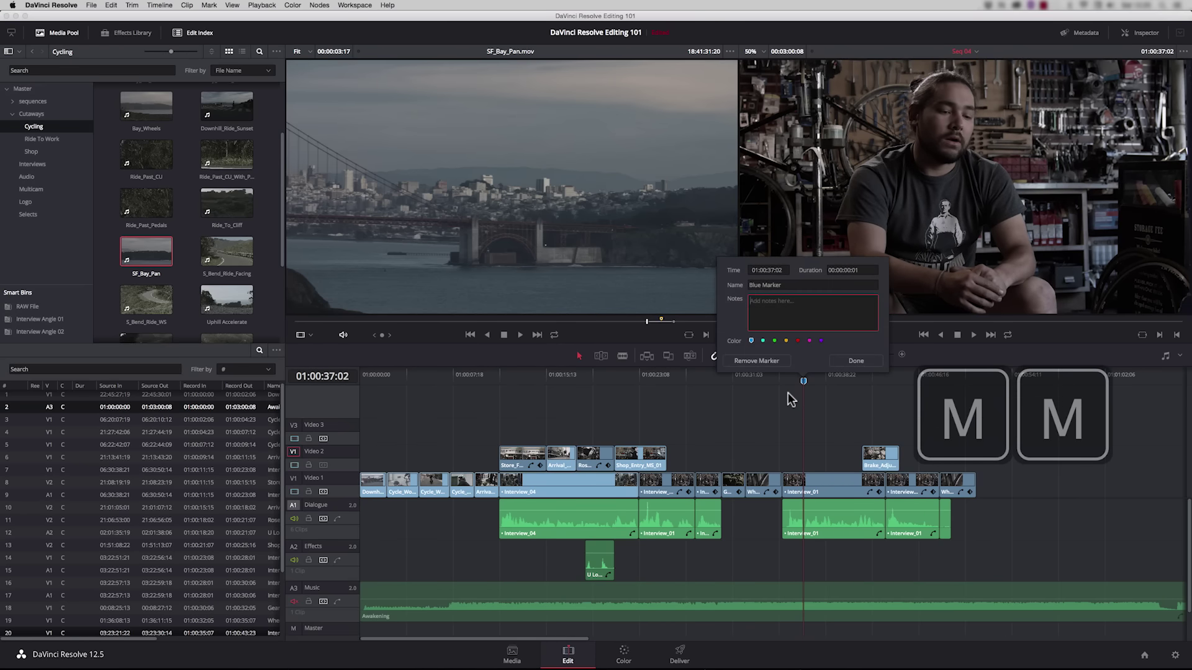
pyautogui.write('name super here')
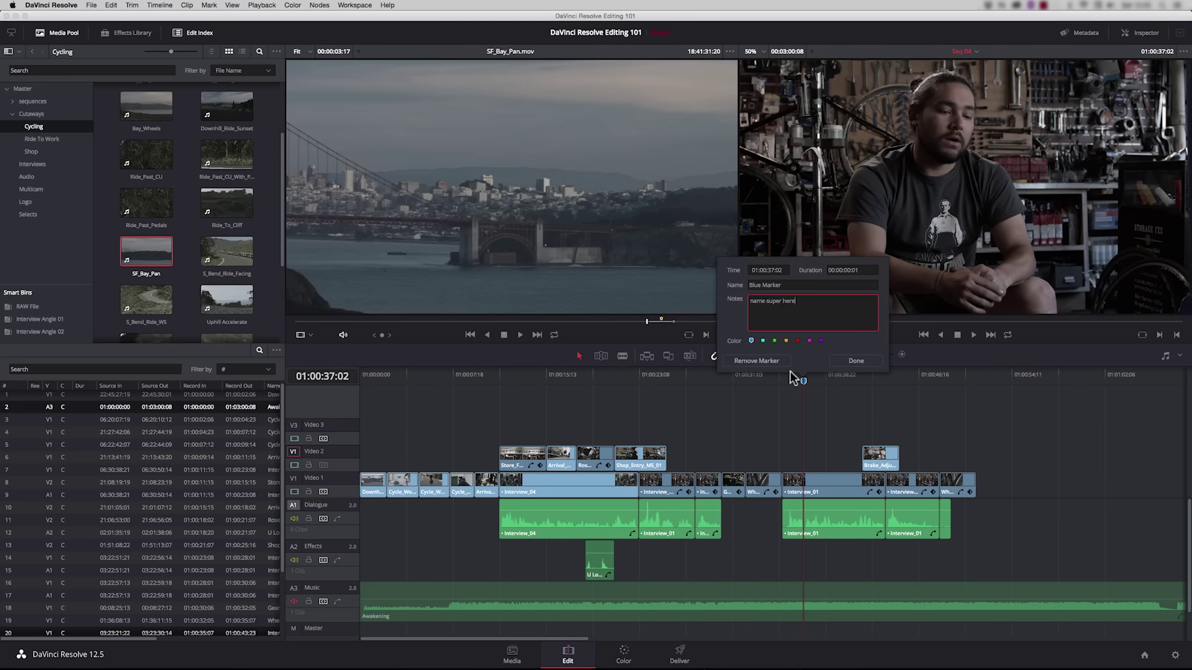
pyautogui.press('Escape')
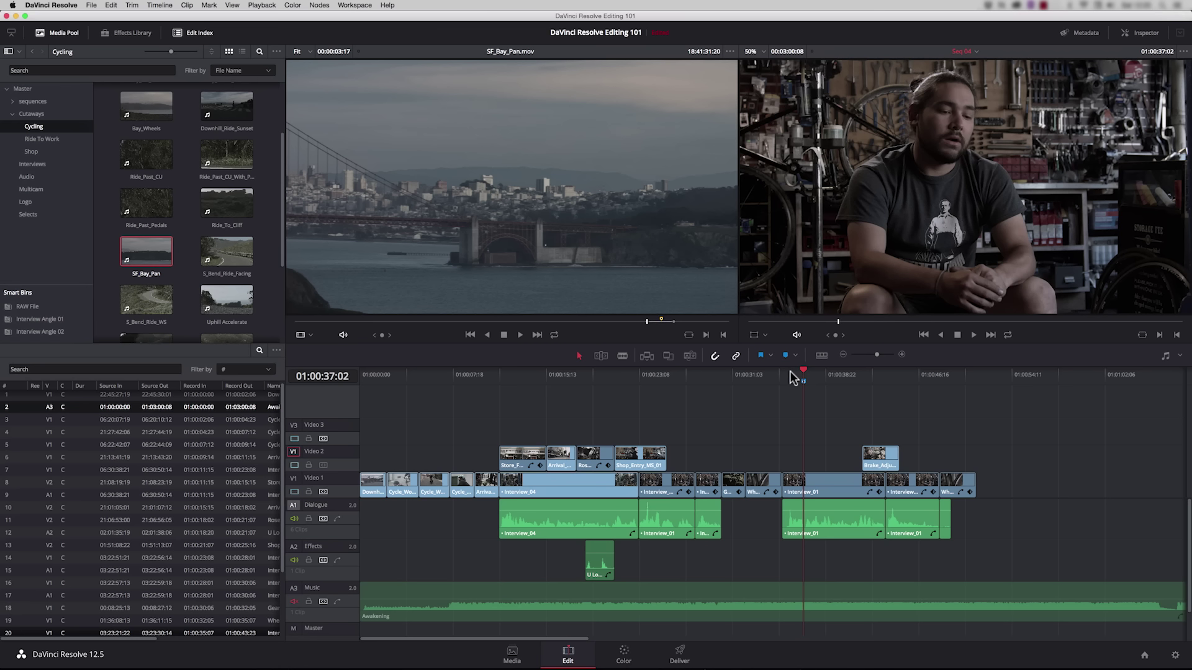
# Filter the edit index to list only markers and jump between the markers
pyautogui.moveTo(796, 378)
pyautogui.click(277, 351)
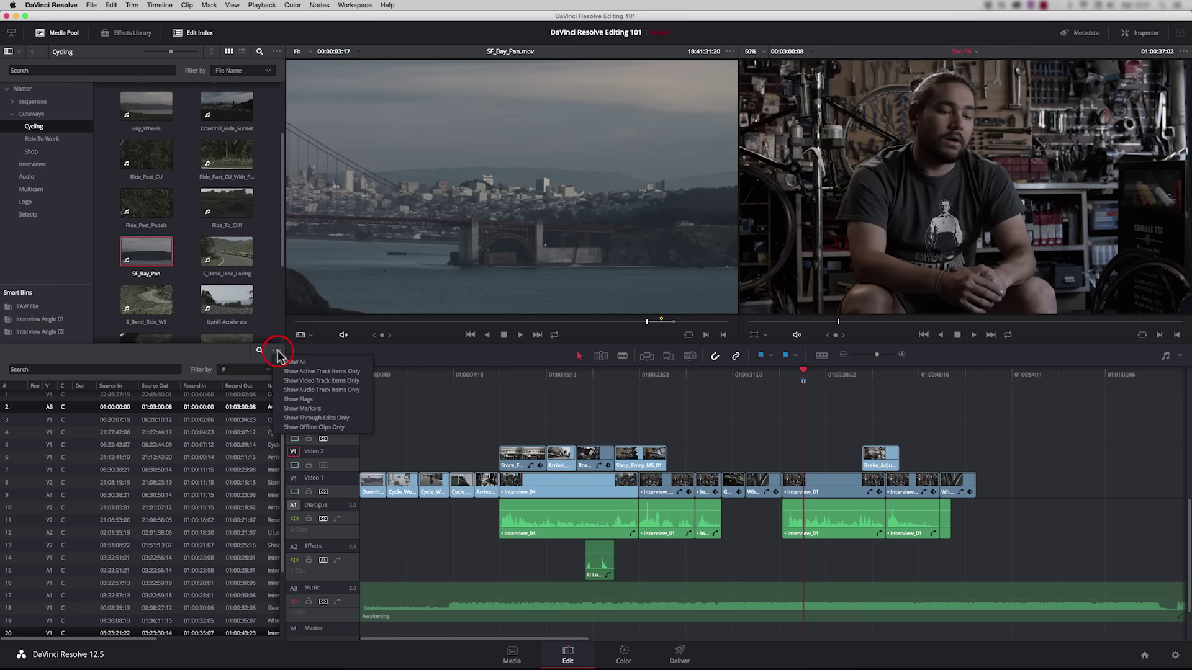
pyautogui.click(292, 409)
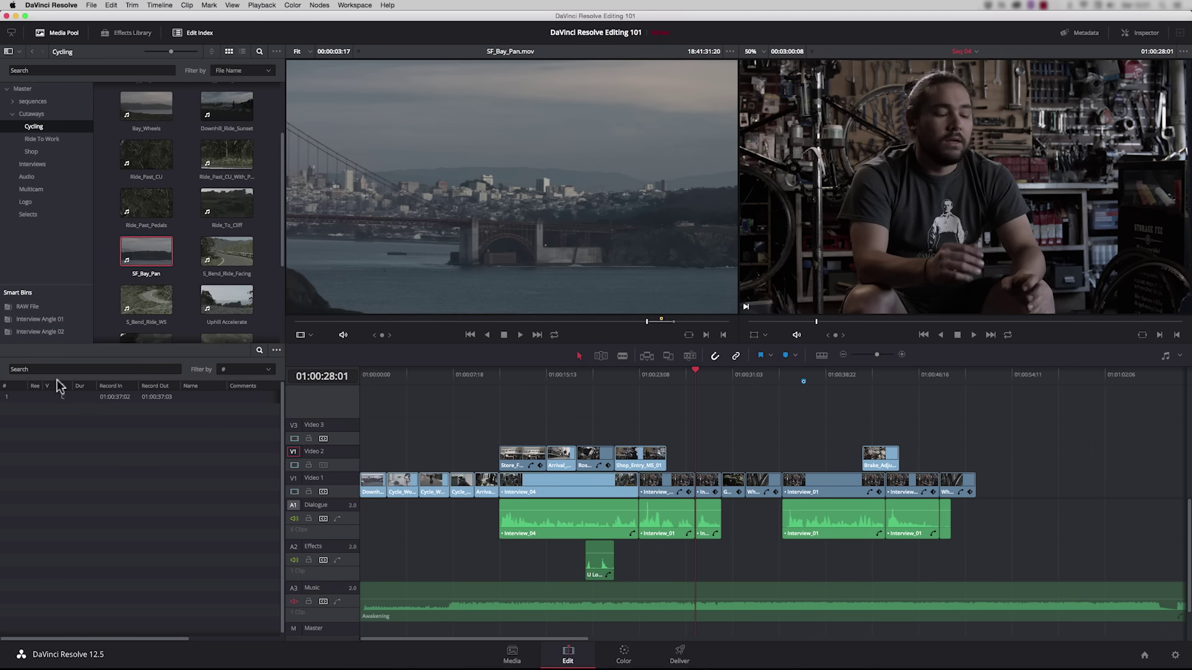
pyautogui.click(106, 398)
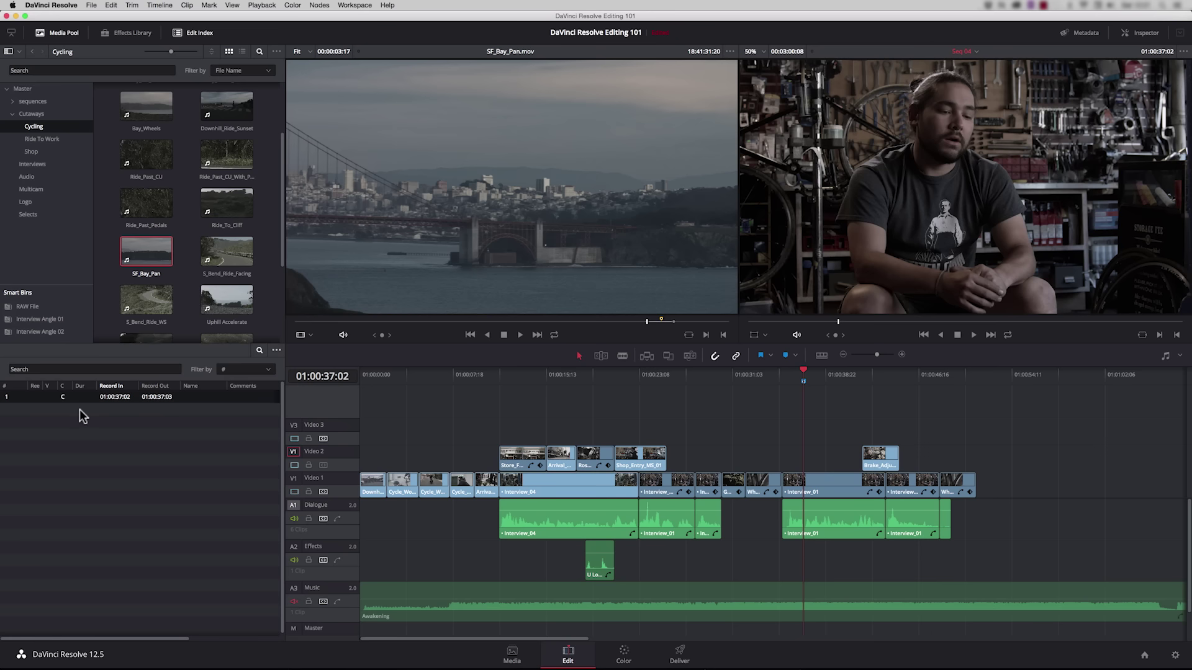
pyautogui.hotkey('shift', 'Up')
pyautogui.hotkey('shift', 'Down')
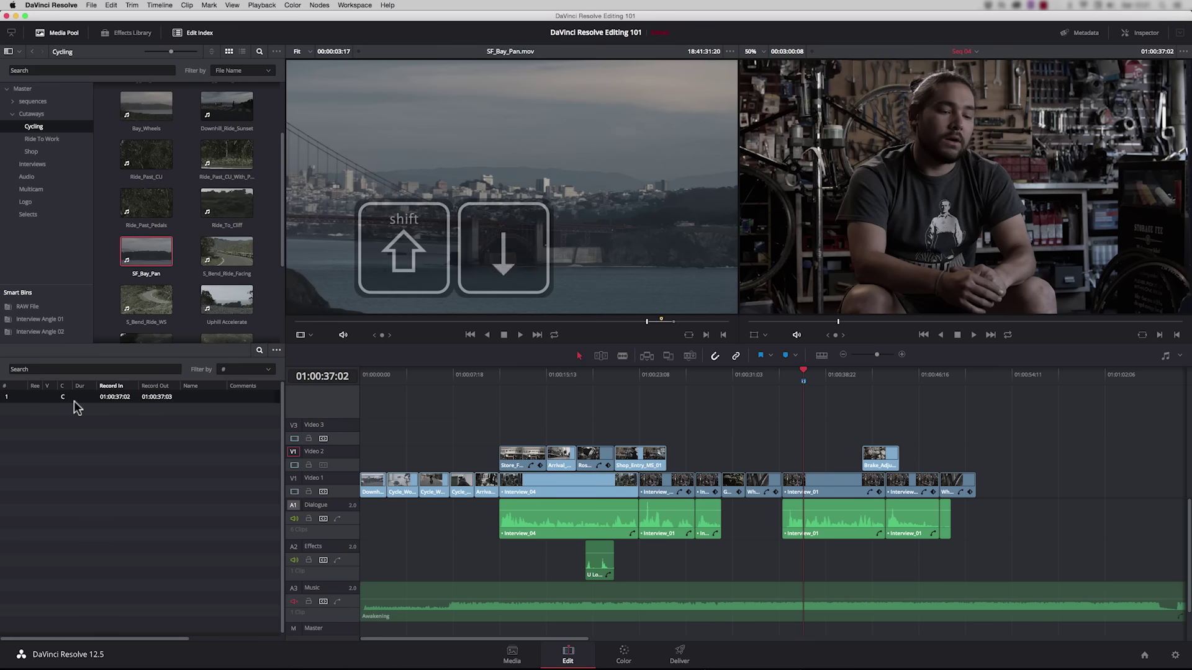
# Add markers at the two later gaps and step between them with Shift+Up/Down
pyautogui.moveTo(846, 375); pyautogui.dragTo(988, 394)
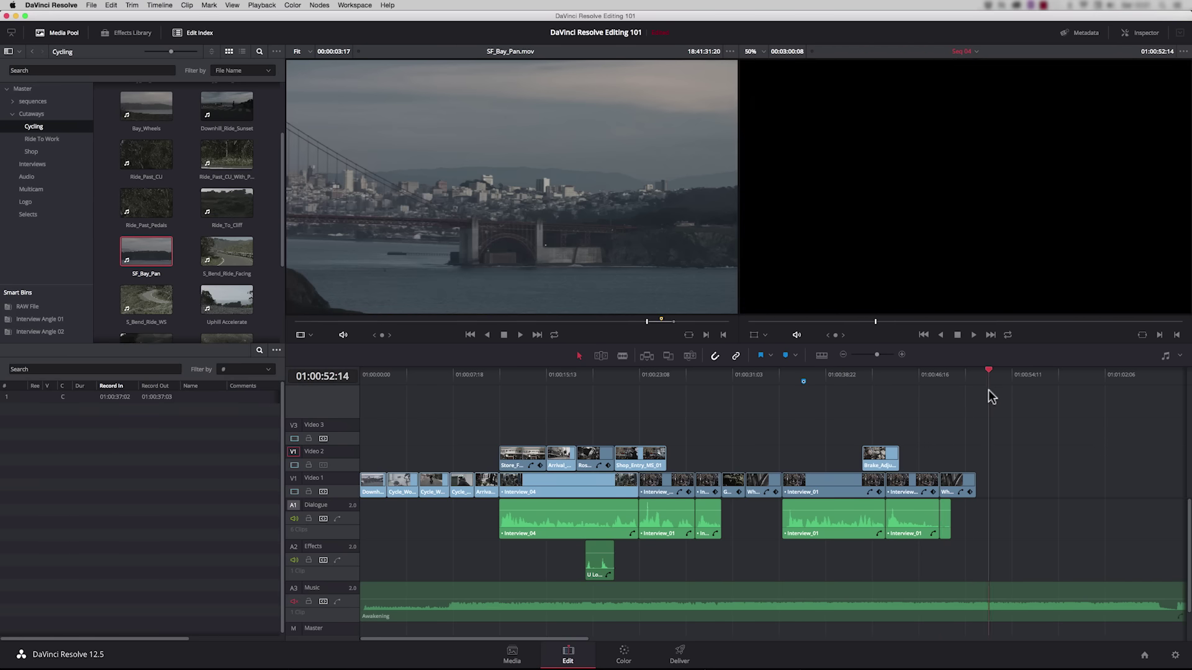
pyautogui.press('m')
pyautogui.click(1052, 379)
pyautogui.press('m')
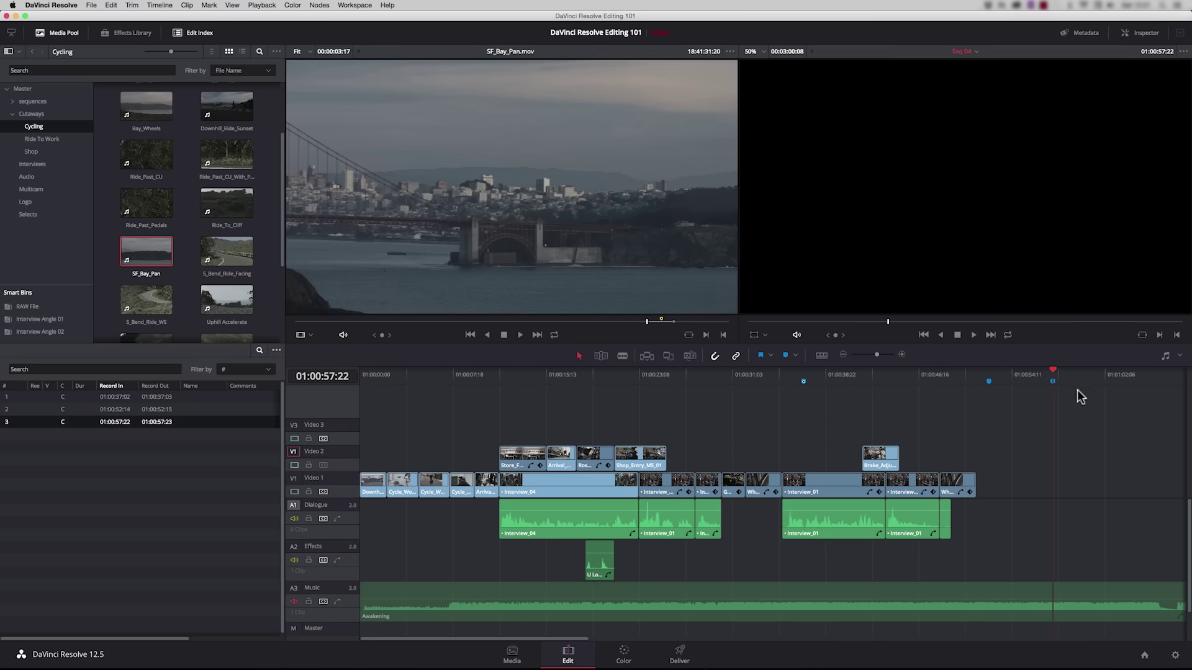
pyautogui.hotkey('shift', 'Up')
pyautogui.hotkey('shift', 'Up')
pyautogui.hotkey('shift', 'Down')
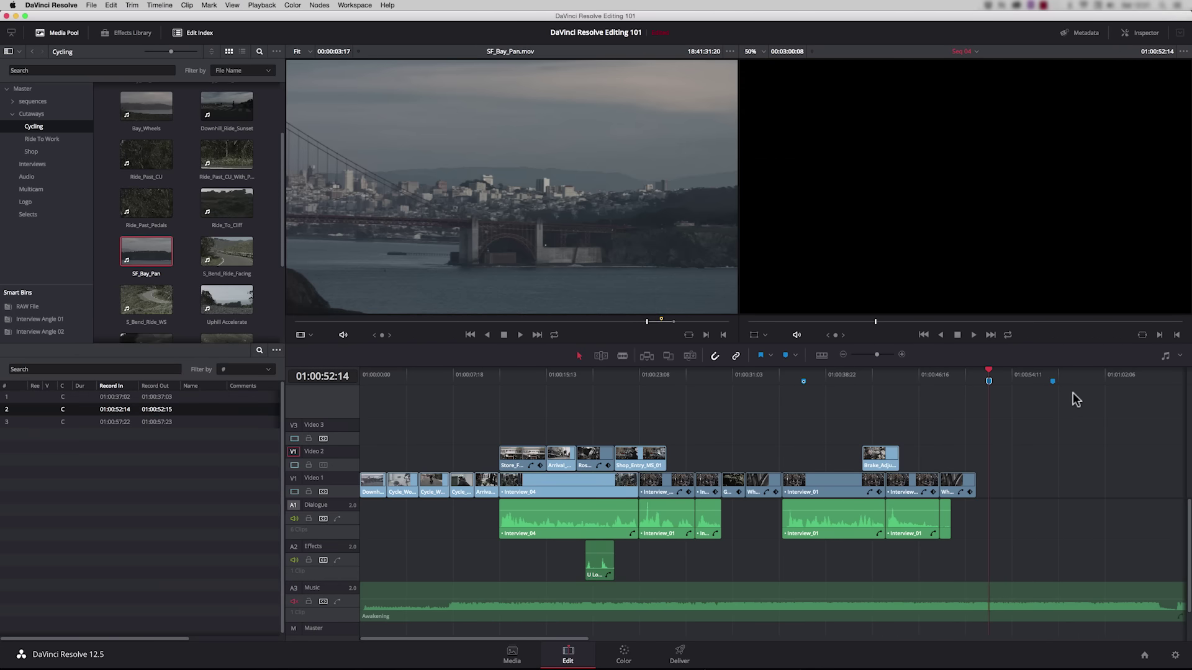
pyautogui.hotkey('shift', 'Down')
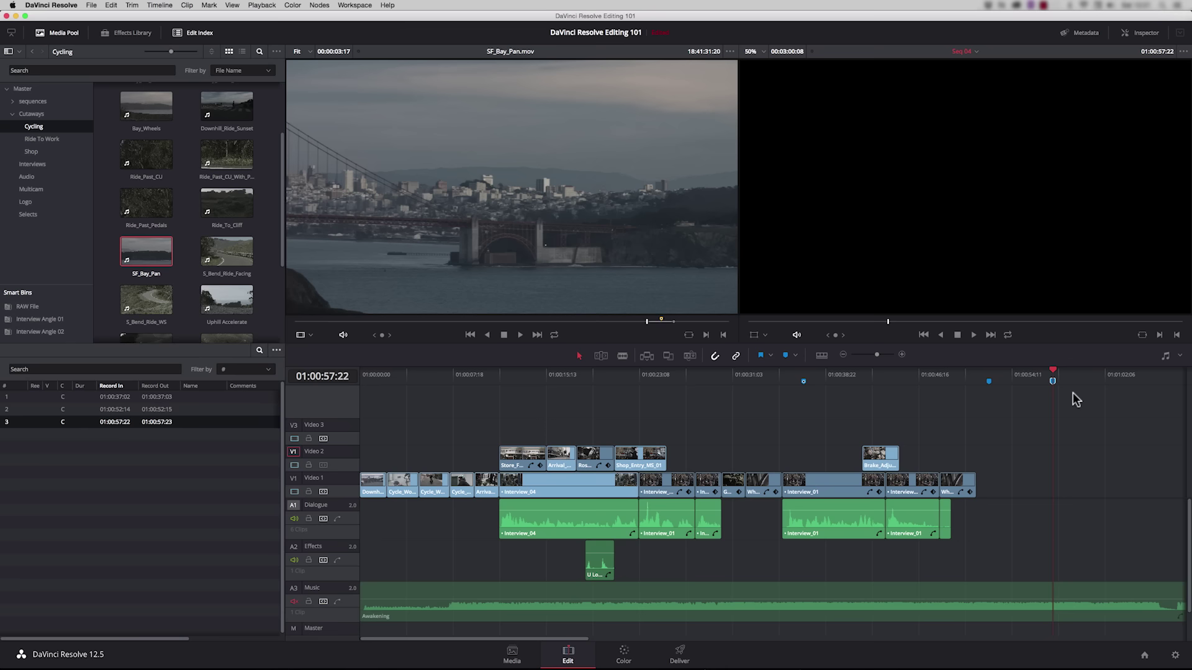
# Delete the two gap markers, including the one at 01:00:52:14
pyautogui.press('BackSpace')
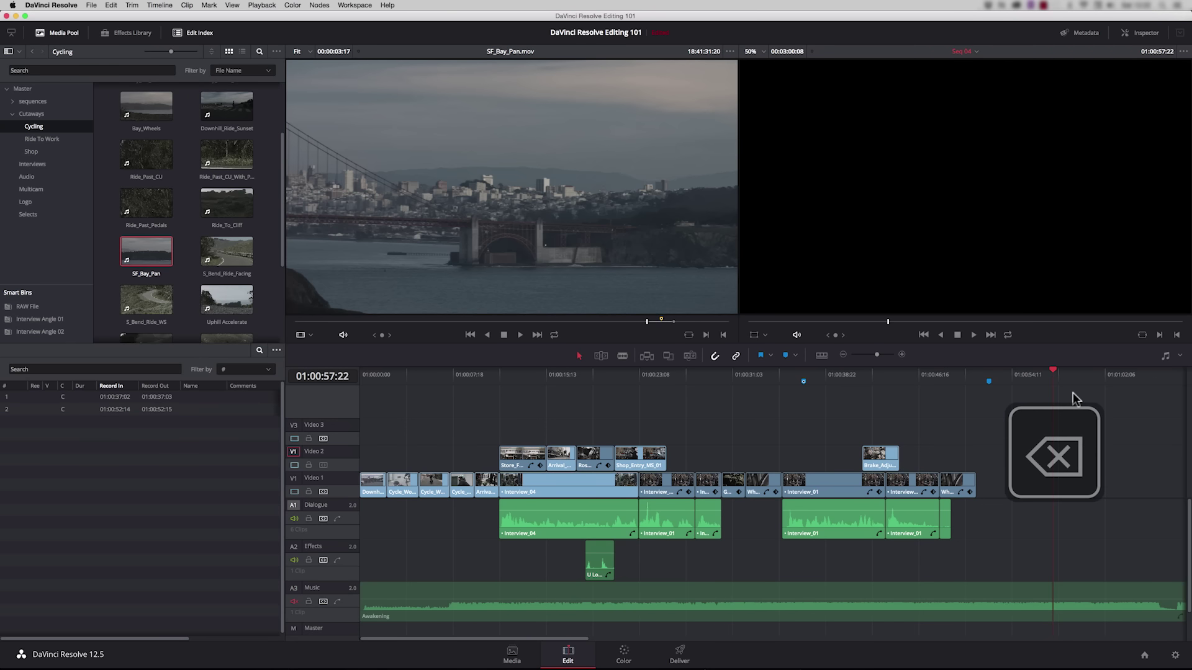
pyautogui.hotkey('shift', 'Up')
pyautogui.press('BackSpace')
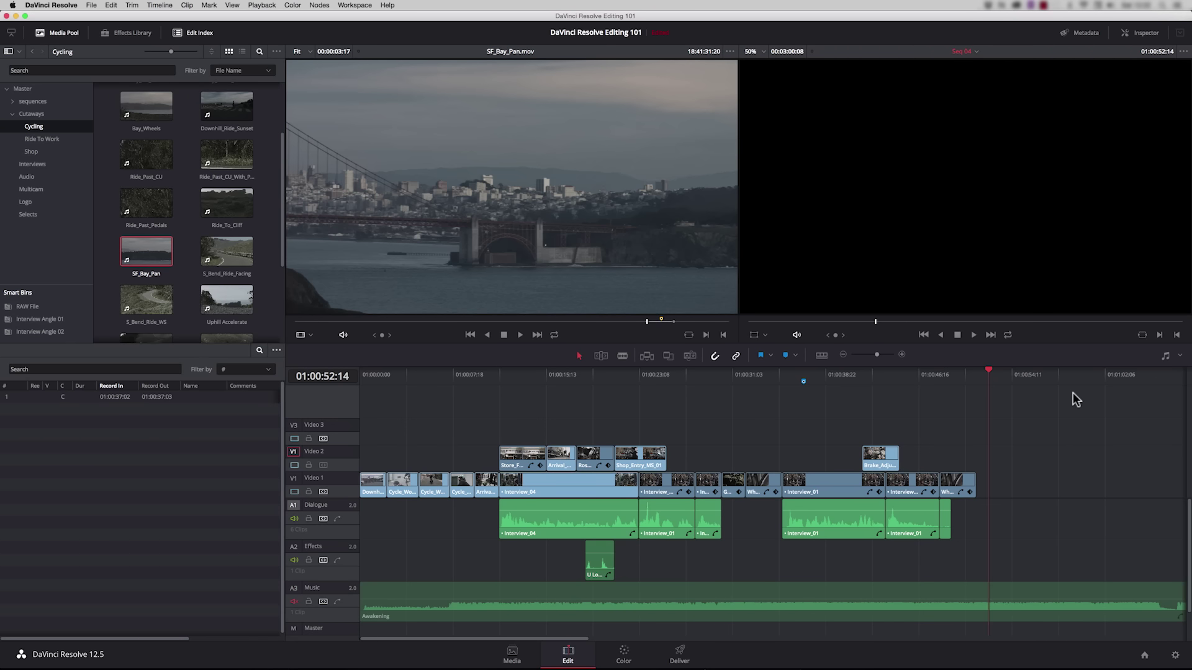
pyautogui.press('super+z')
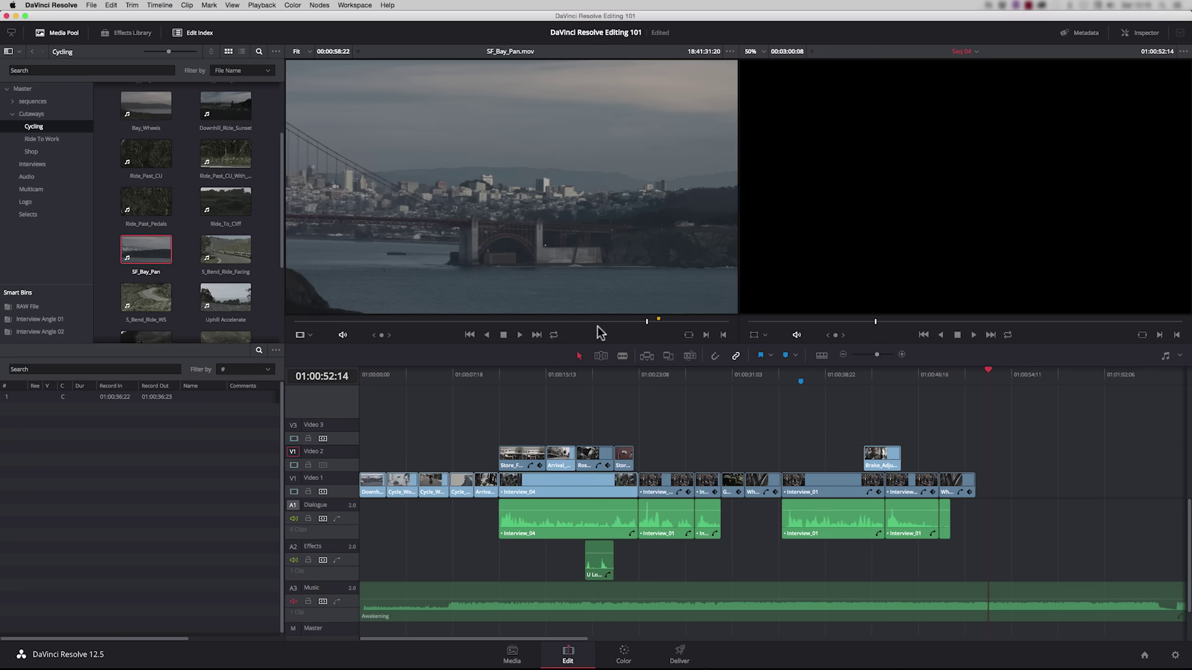
# Open the sequences > 09 folder and append seq 09 to the end of Video 1
pyautogui.click(29, 103)
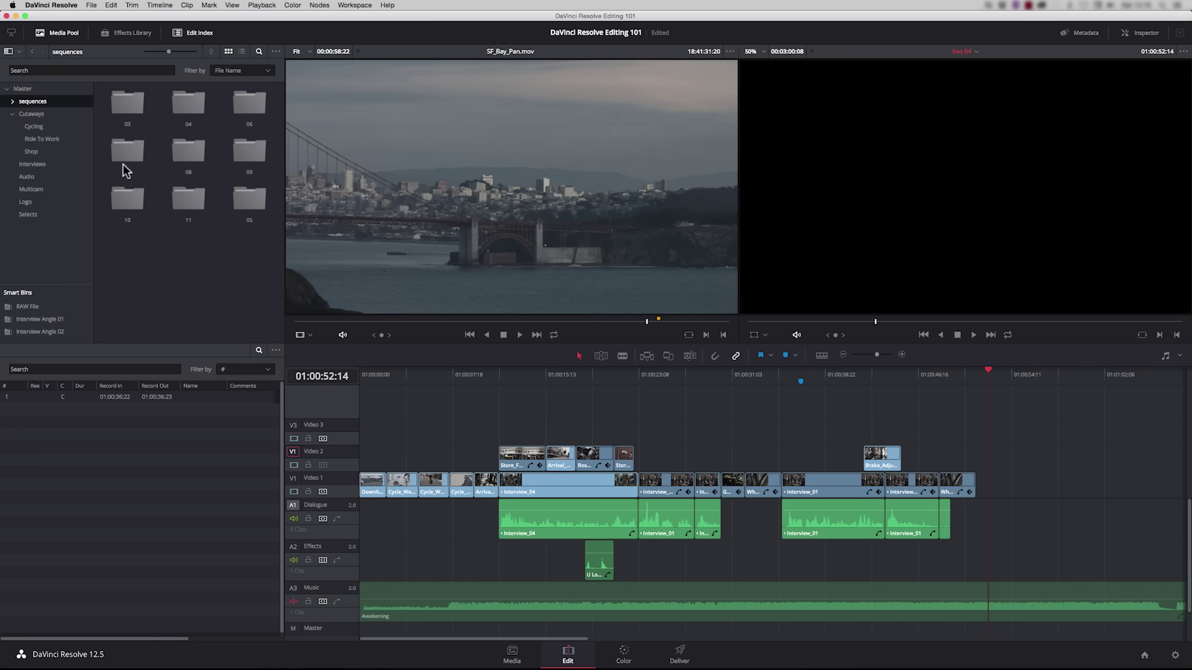
pyautogui.doubleClick(245, 150)
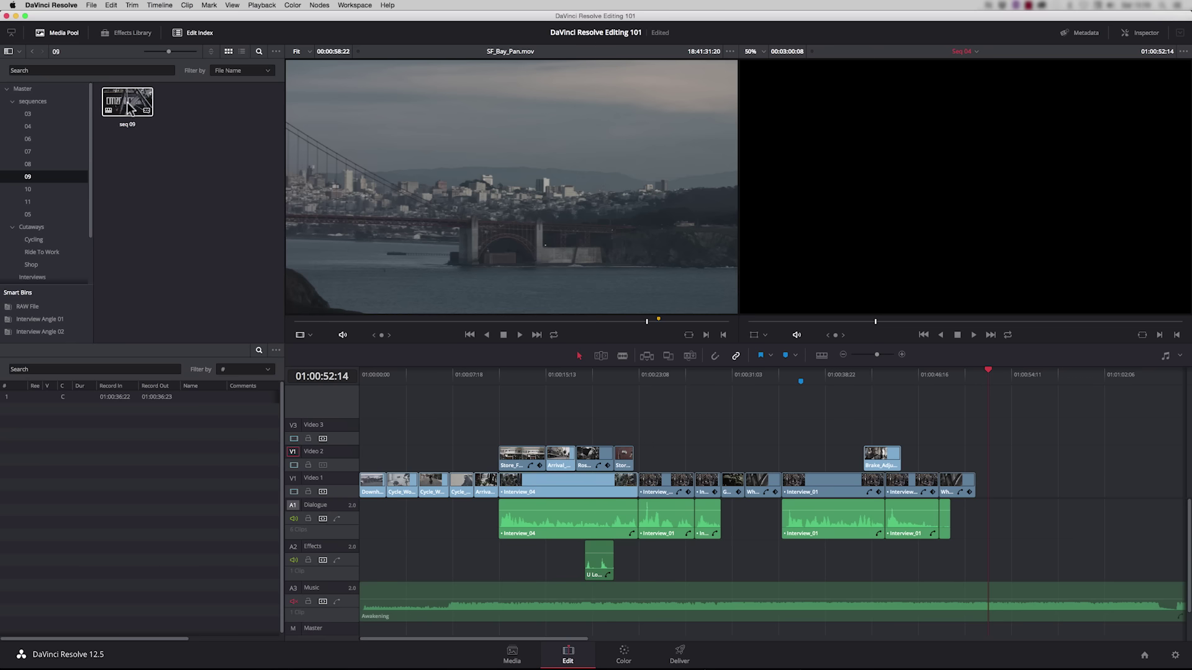
pyautogui.moveTo(132, 110); pyautogui.dragTo(1019, 494)
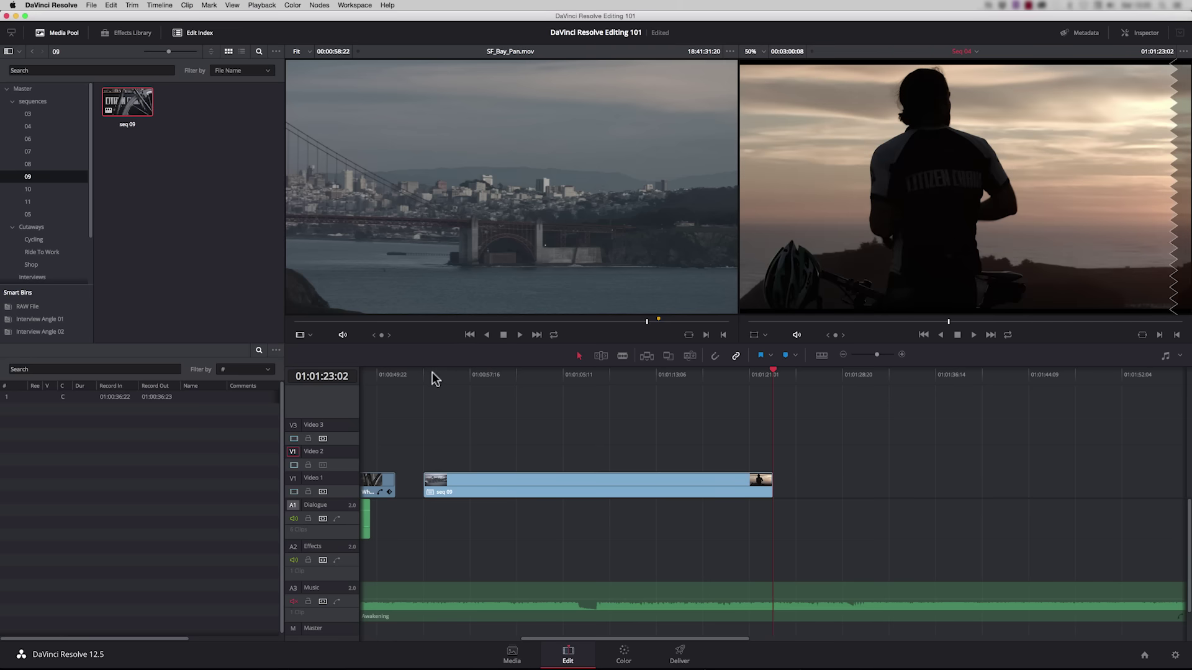
pyautogui.moveTo(433, 379); pyautogui.dragTo(534, 395)
# Decompose seq 09 in place, then cue SF_Bay_Pan.mov back near its start
pyautogui.hotkey('shift', 'z')
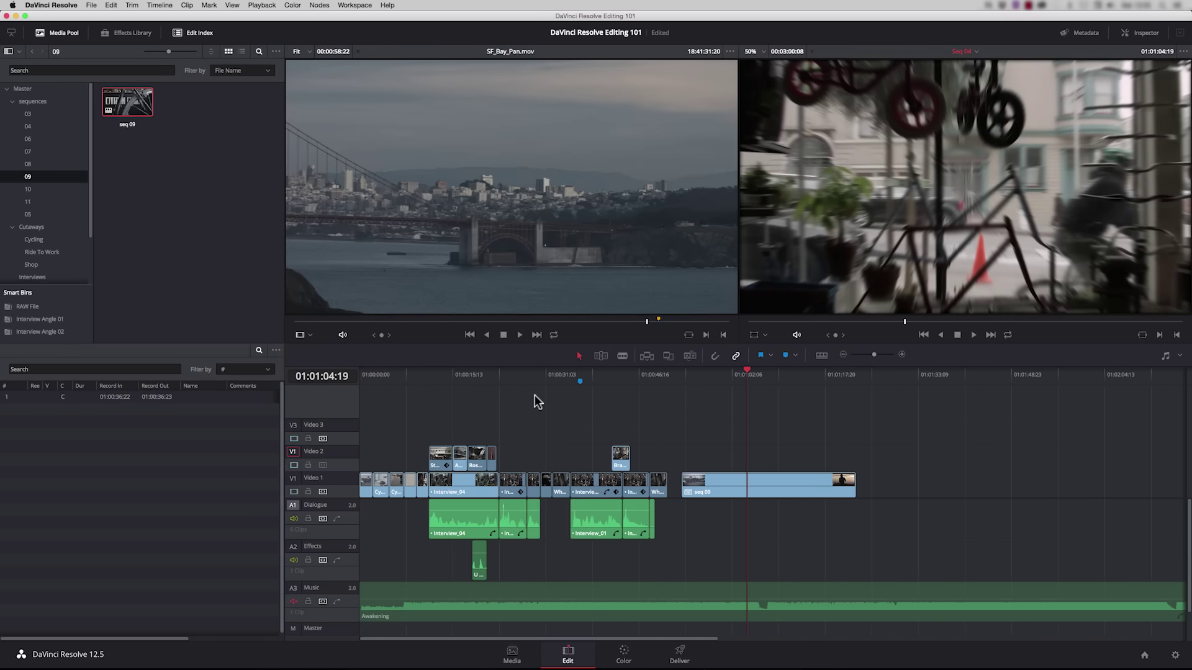
pyautogui.rightClick(750, 486)
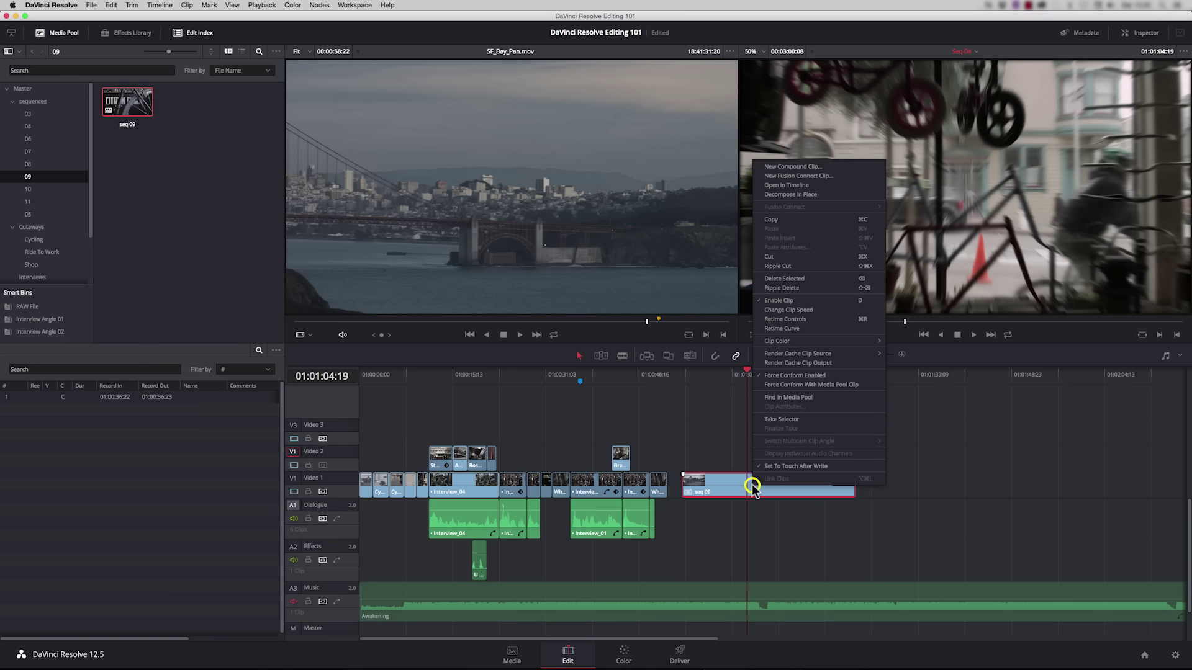
pyautogui.click(811, 197)
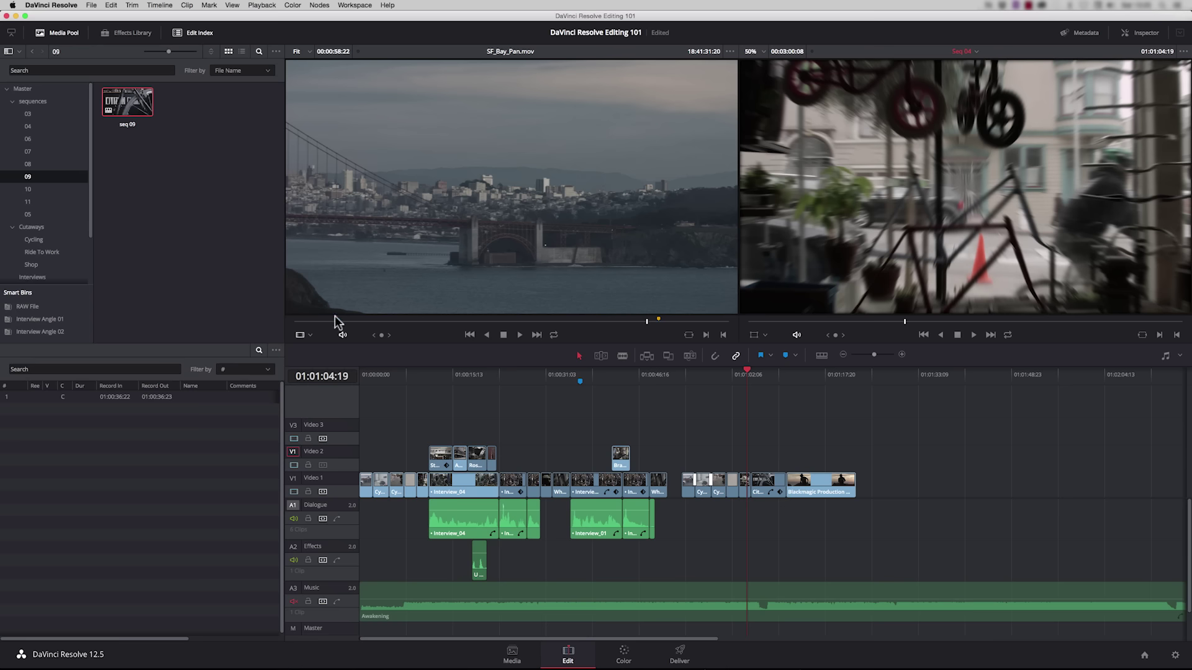
pyautogui.moveTo(329, 324); pyautogui.dragTo(298, 323)
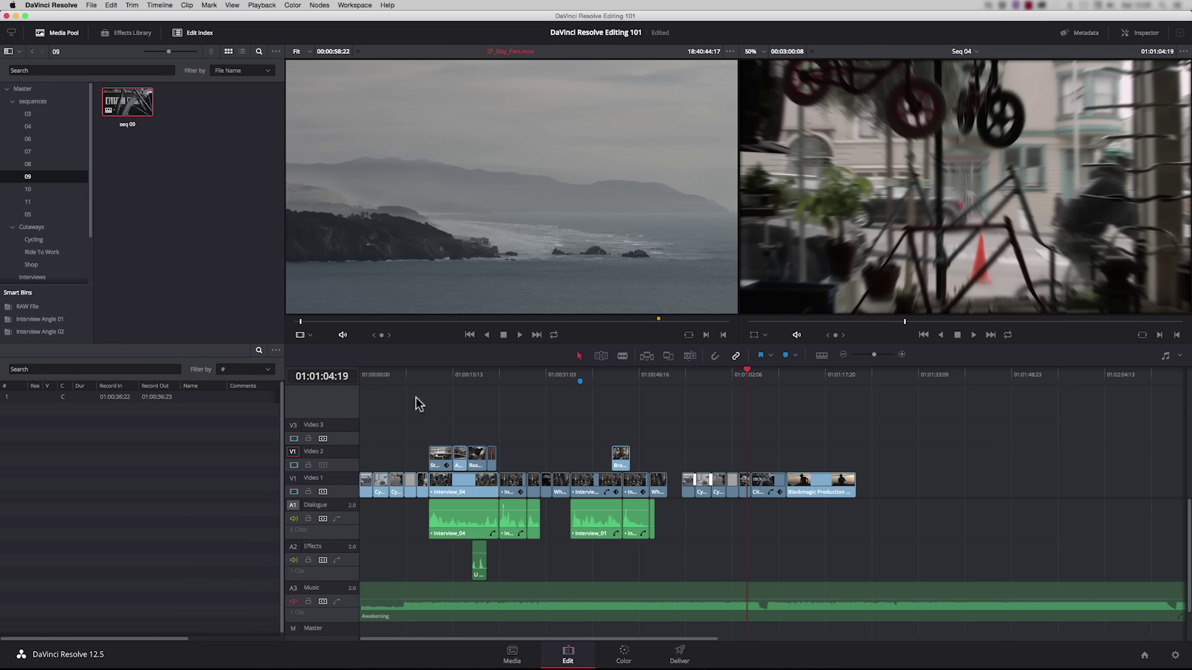
# Make a first SF_Bay_Pan subclip from a marked range in the Cycling bin
pyautogui.click(34, 240)
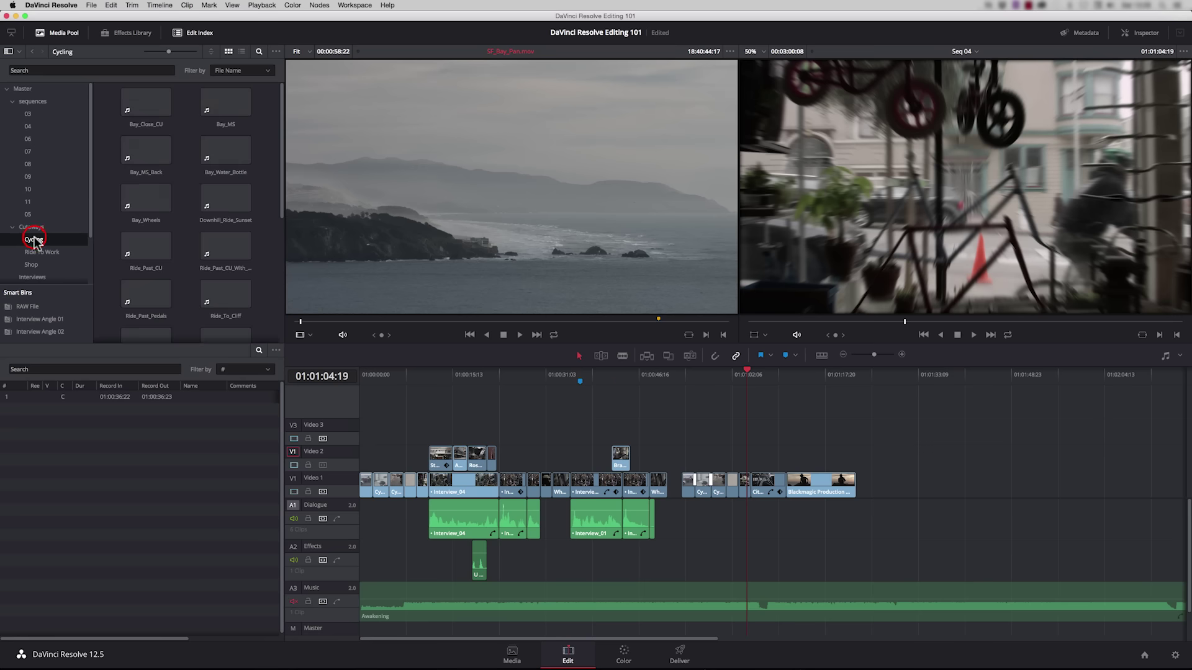
pyautogui.moveTo(278, 202); pyautogui.dragTo(267, 329)
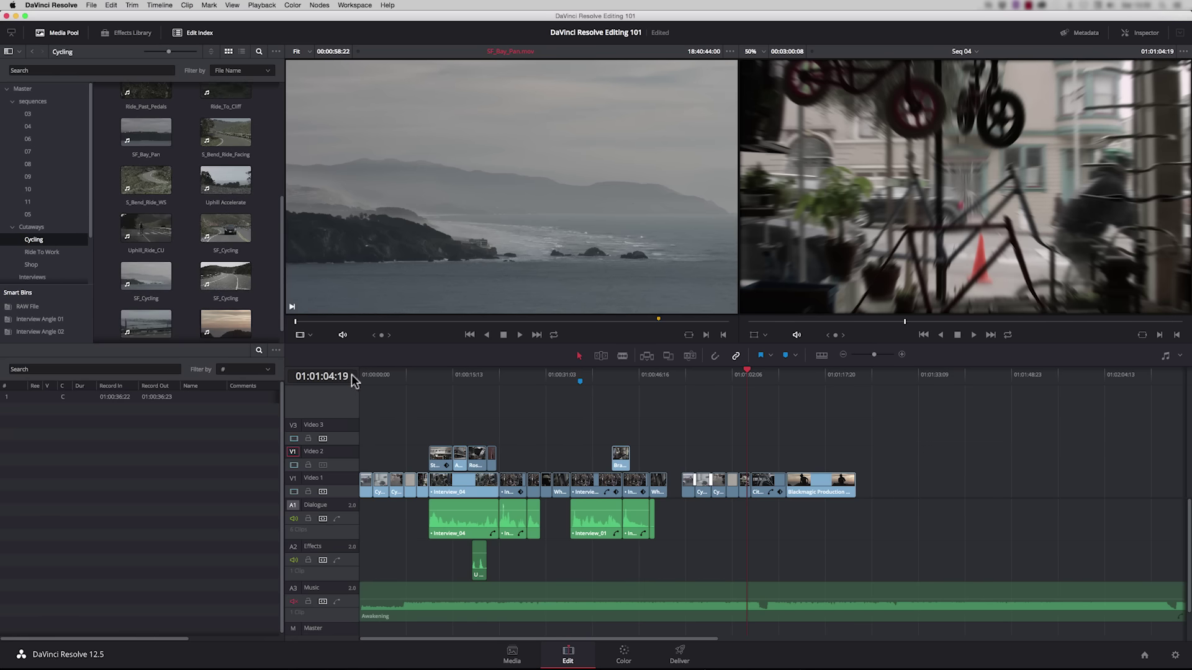
pyautogui.moveTo(298, 322); pyautogui.dragTo(481, 329)
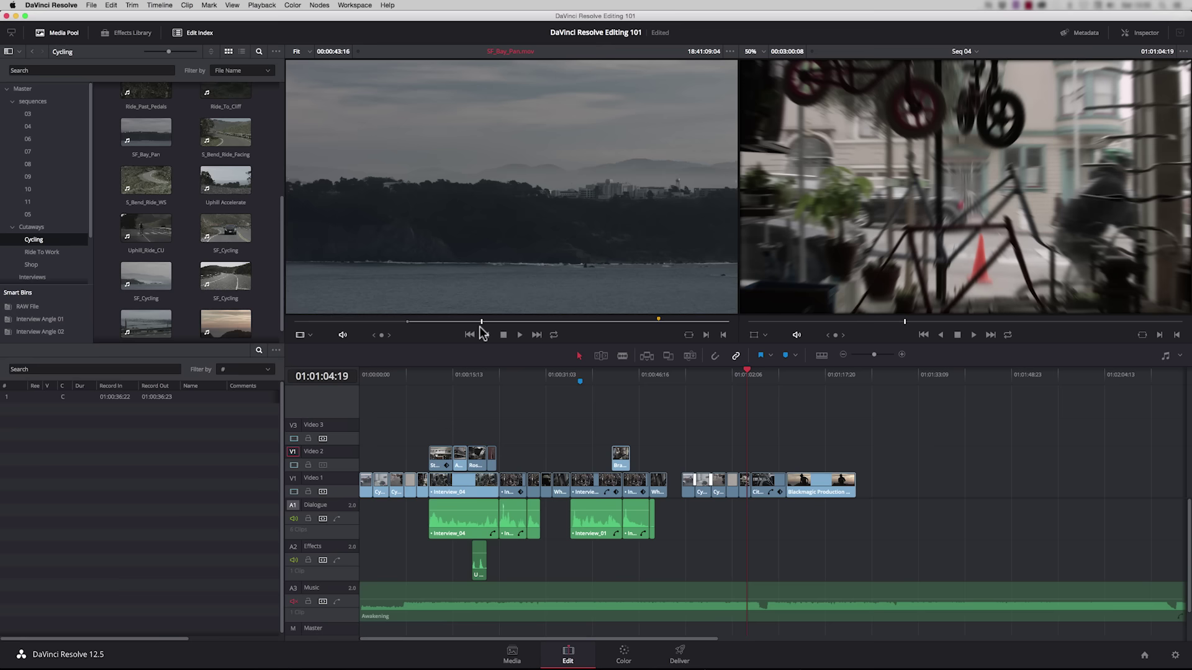
pyautogui.press('o')
pyautogui.rightClick(639, 323)
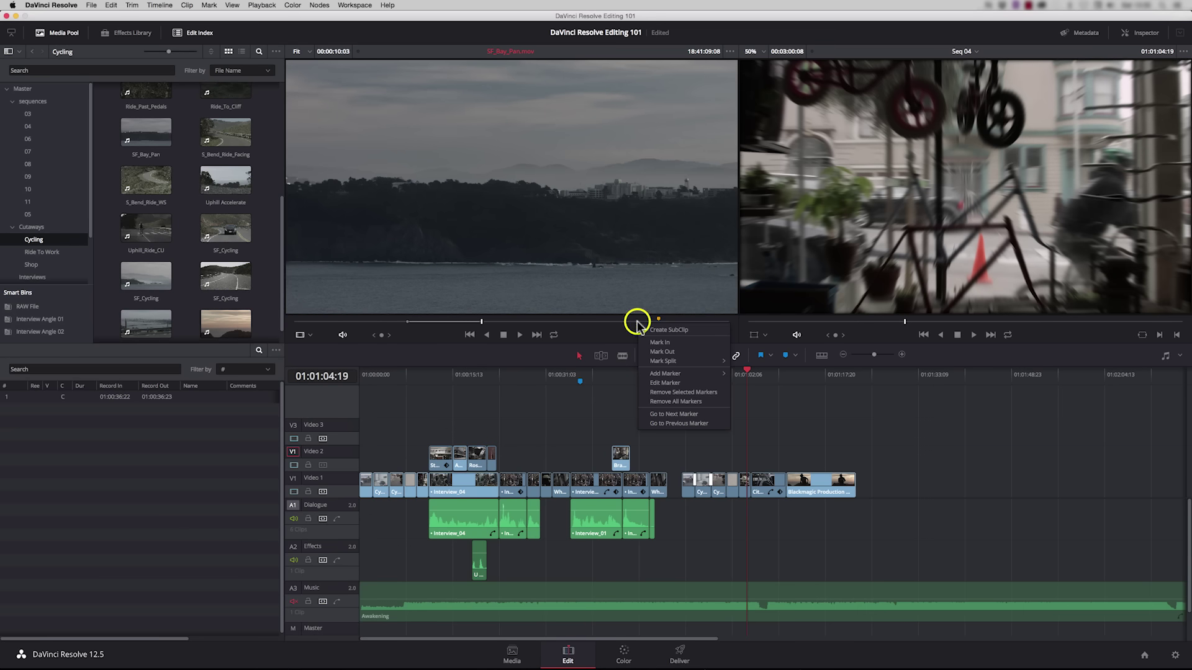
pyautogui.click(672, 330)
# Mark a new In/Out around the Golden Gate section and create a second subclip
pyautogui.scroll(-3, 168, 324)
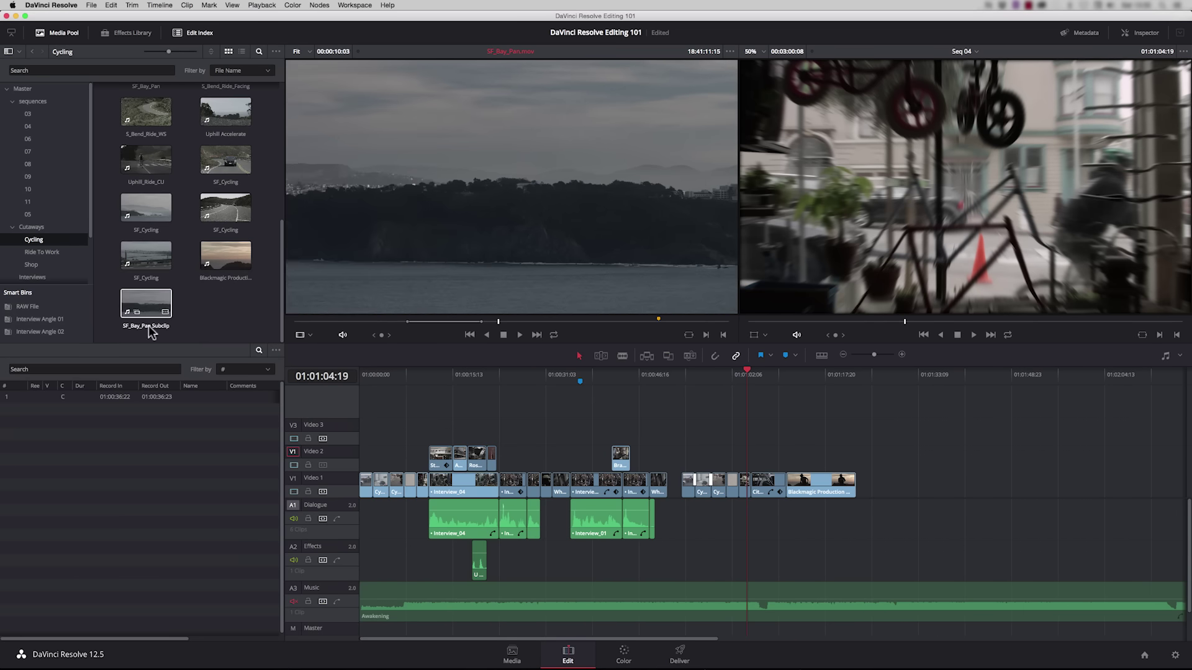
pyautogui.click(671, 323)
pyautogui.press('i')
pyautogui.moveTo(672, 323); pyautogui.dragTo(711, 322)
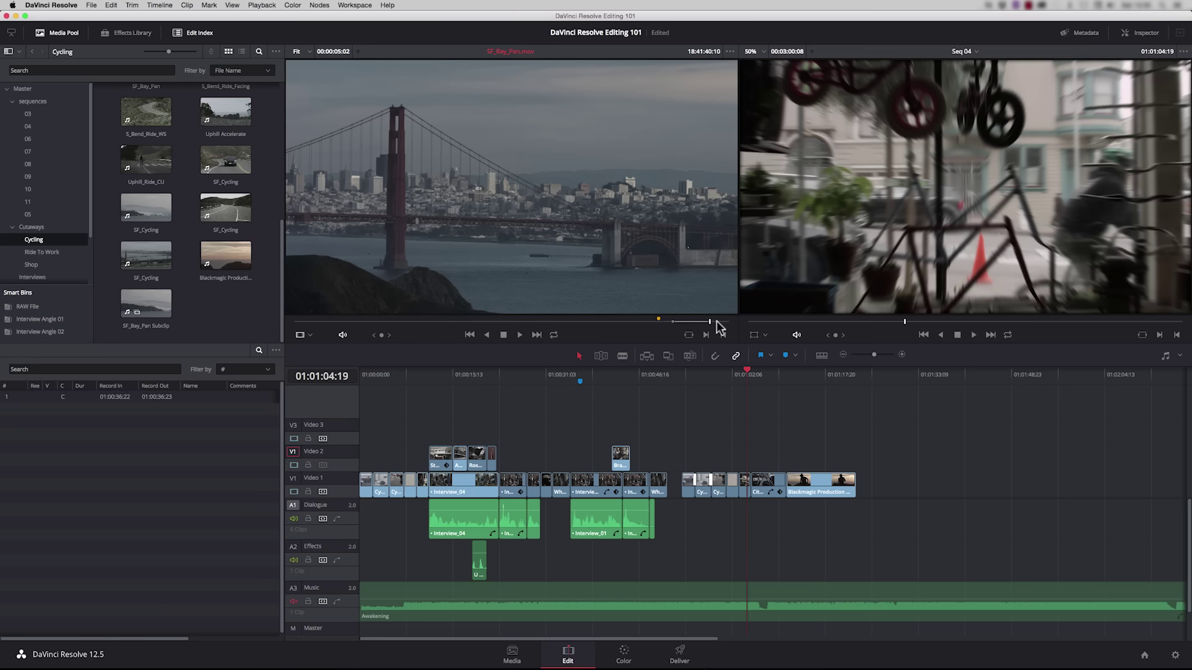
pyautogui.rightClick(716, 321)
pyautogui.click(738, 333)
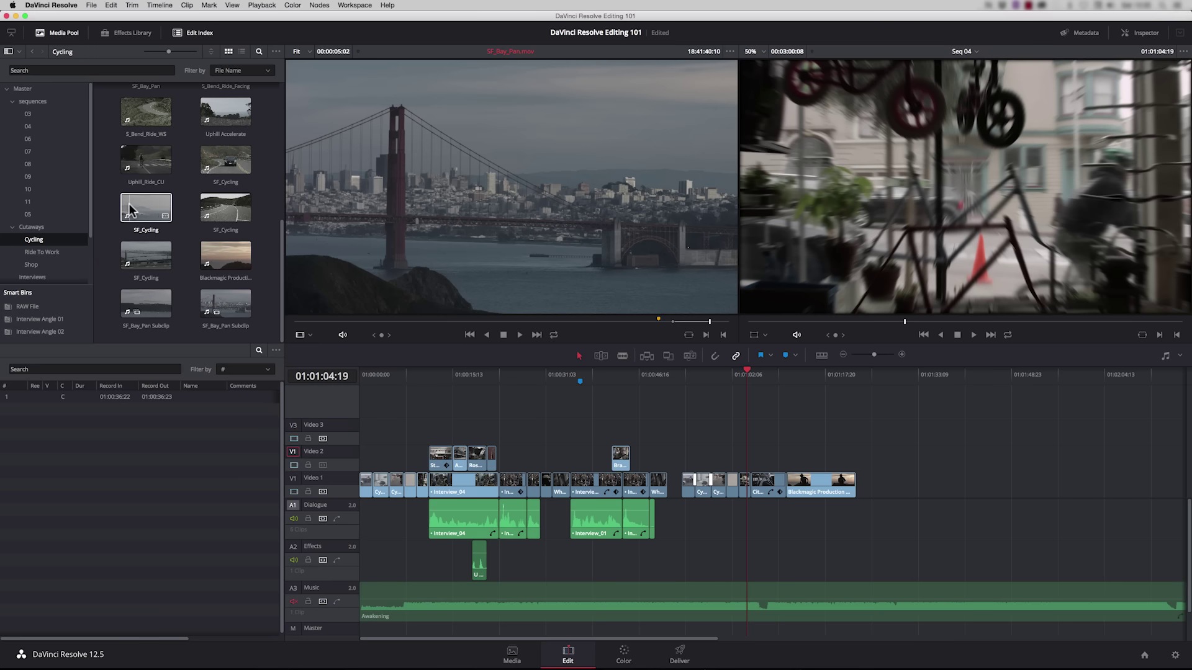
# Load the SF_Bay_Pan Subclip into the source viewer near its start
pyautogui.moveTo(208, 327); pyautogui.dragTo(350, 263)
pyautogui.click(434, 321)
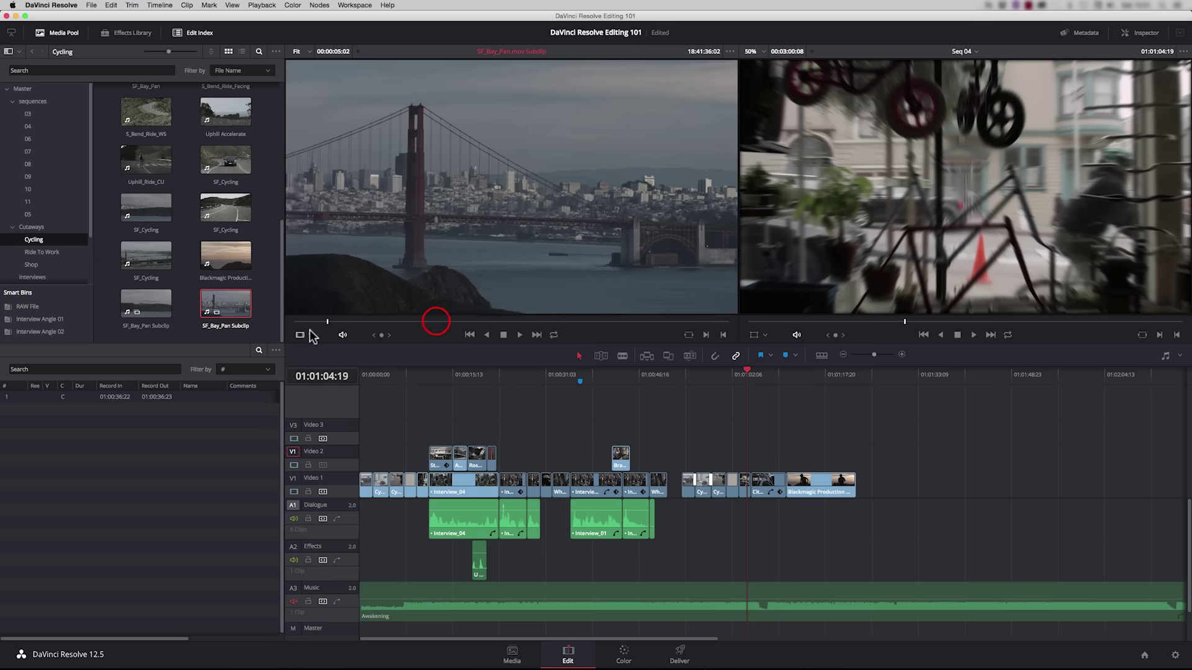
pyautogui.click(763, 417)
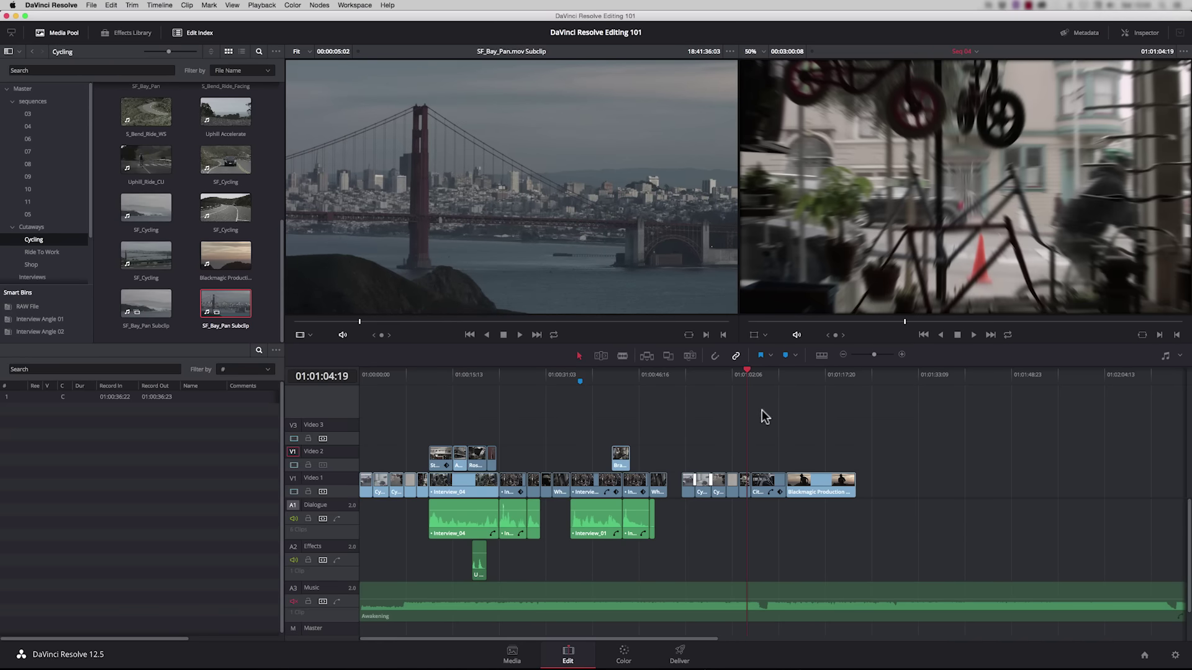
# Open the Speed Changes timeline from bin 04 and play the edit around the pink clip
pyautogui.click(20, 127)
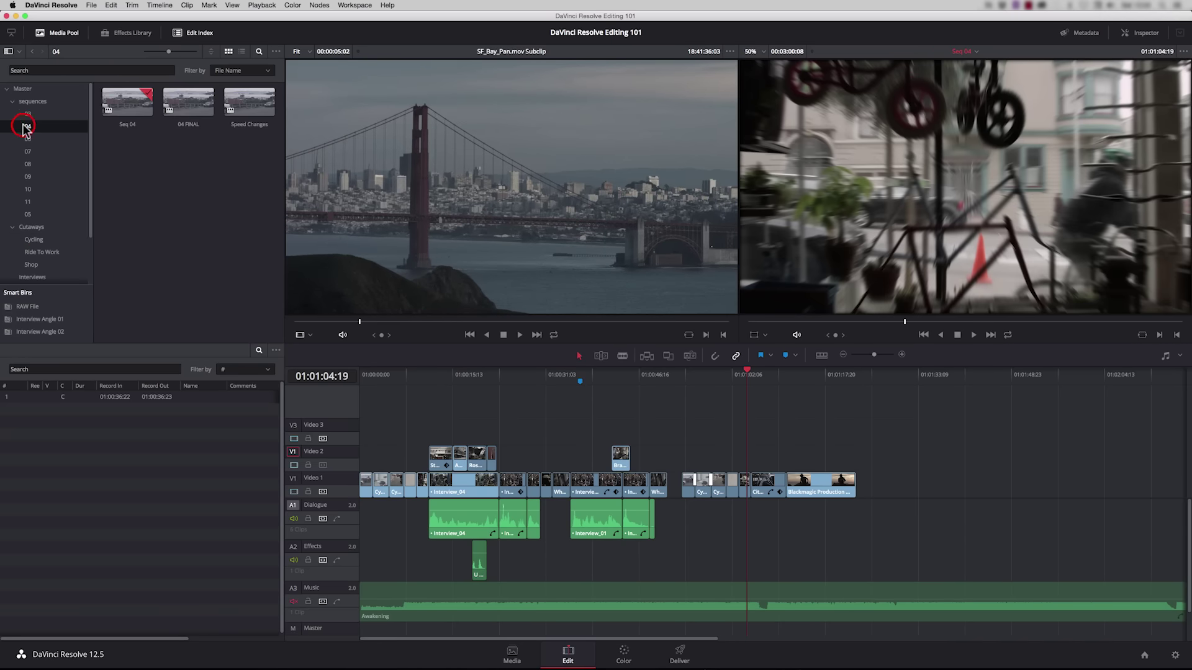
pyautogui.doubleClick(246, 106)
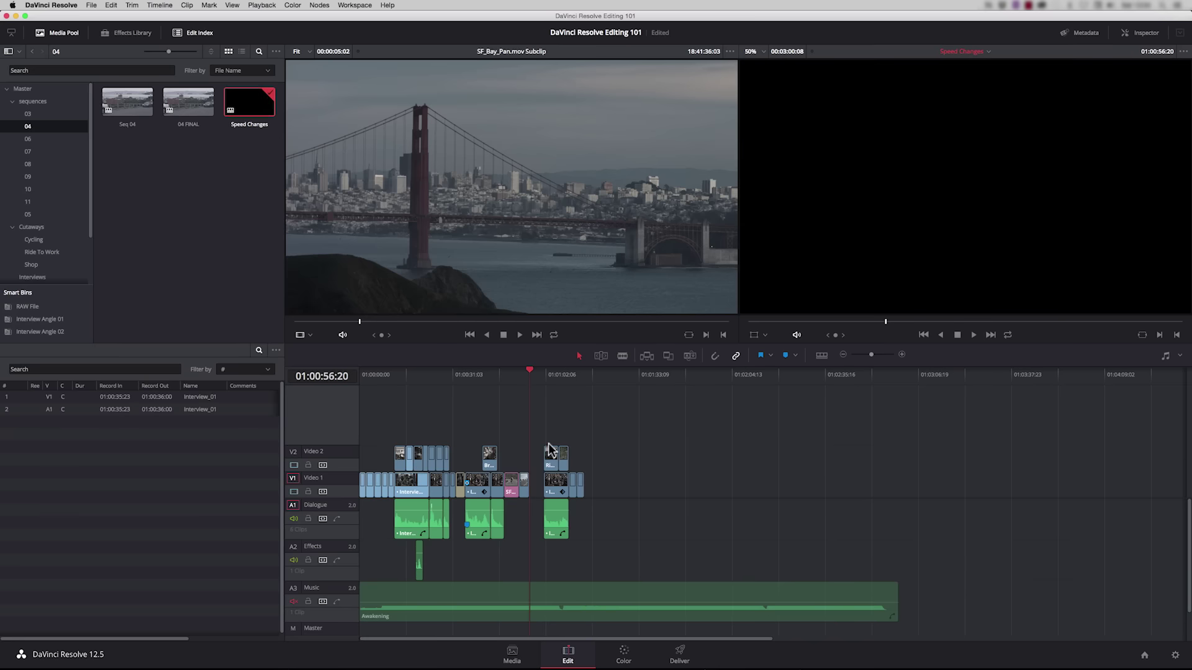
pyautogui.press('super+equal')
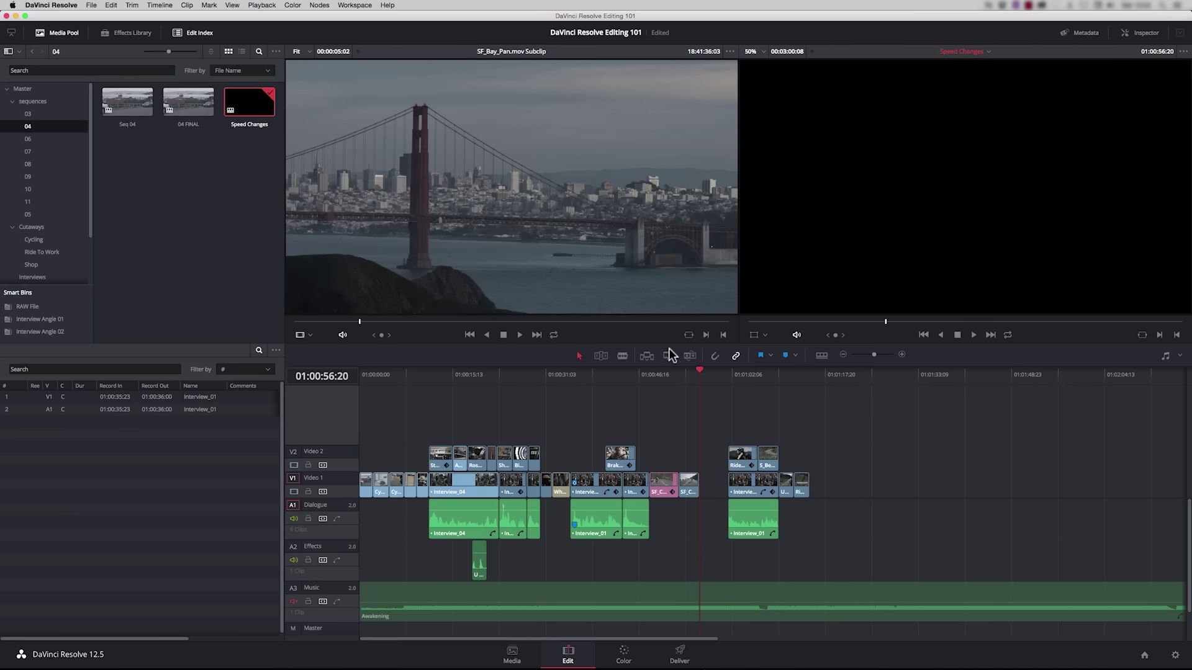
pyautogui.click(658, 398)
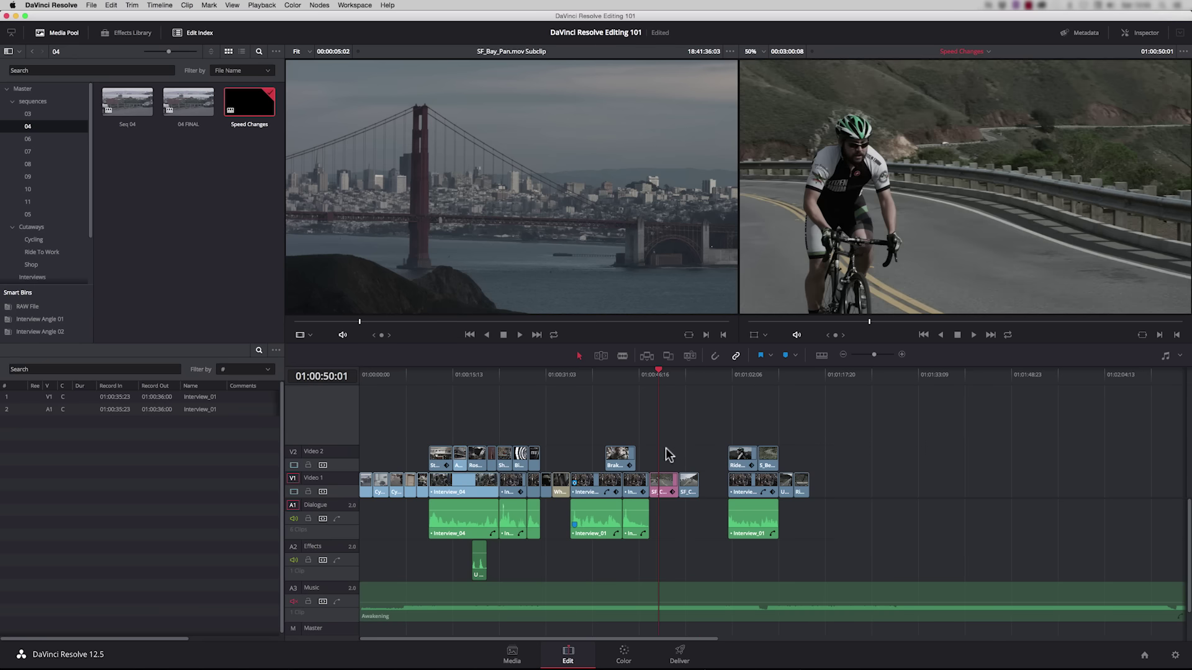
pyautogui.click(655, 370)
pyautogui.press('space')
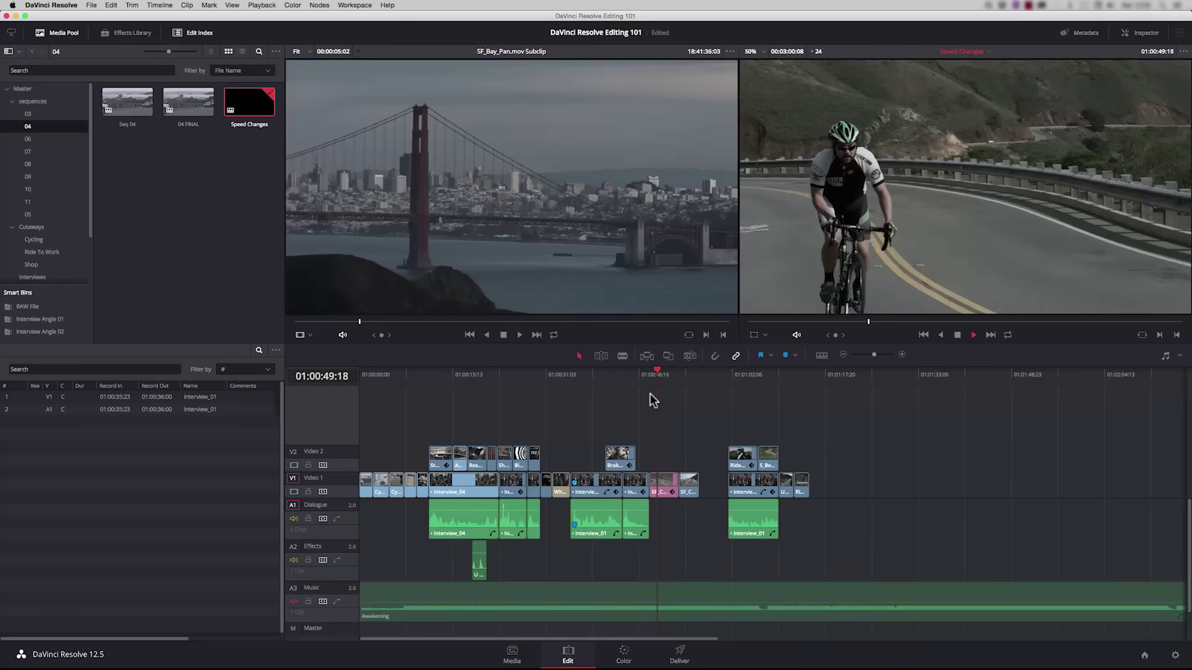
pyautogui.press('space')
# Set the pink SF clip on Video 1 to 130% speed and play it back
pyautogui.rightClick(664, 491)
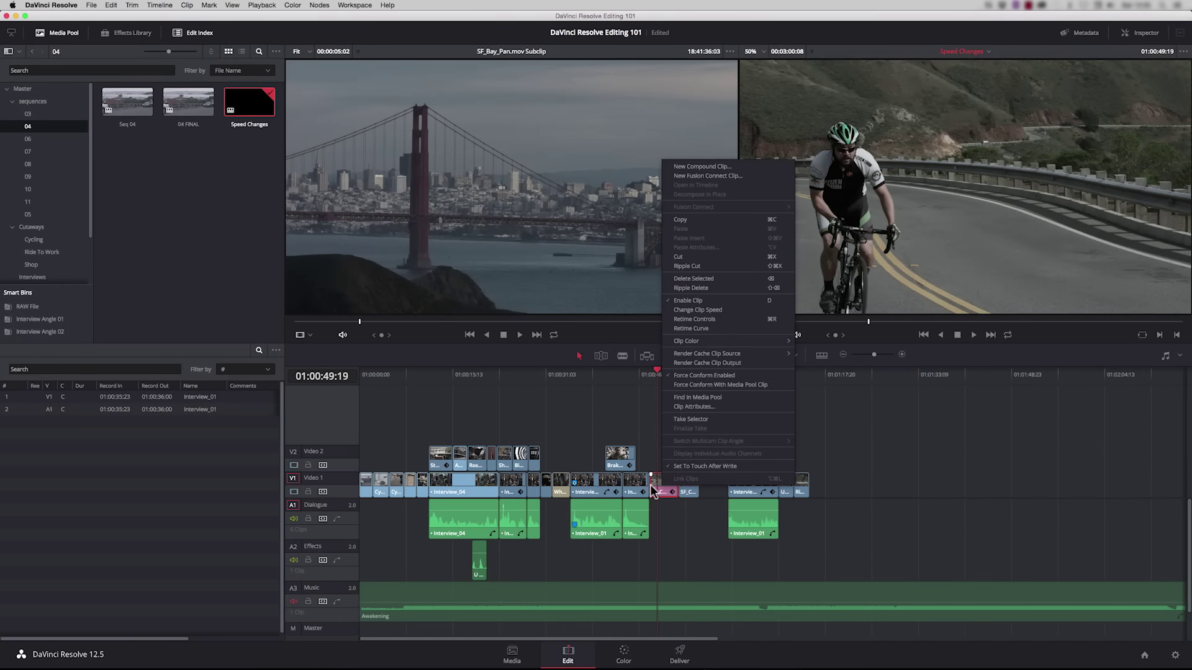
pyautogui.click(712, 316)
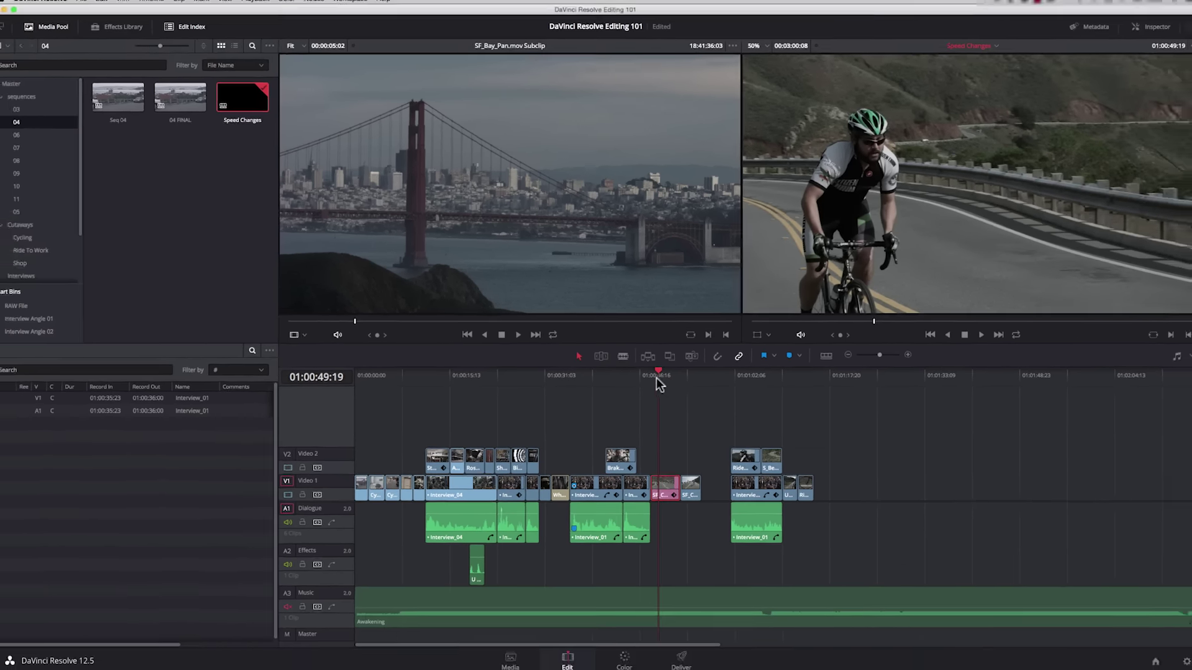
pyautogui.click(664, 384)
pyautogui.press('space')
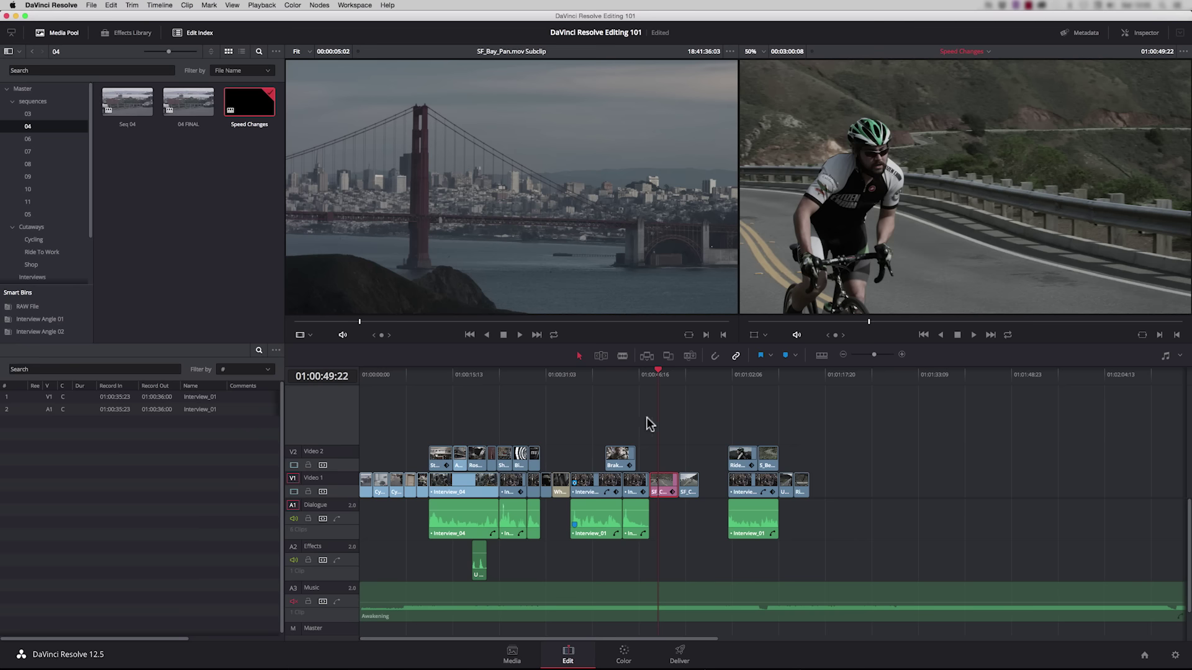
# Slow Wheel_Slide_CU to 50% speed with Ripple Sequence on, then play it back
pyautogui.click(558, 373)
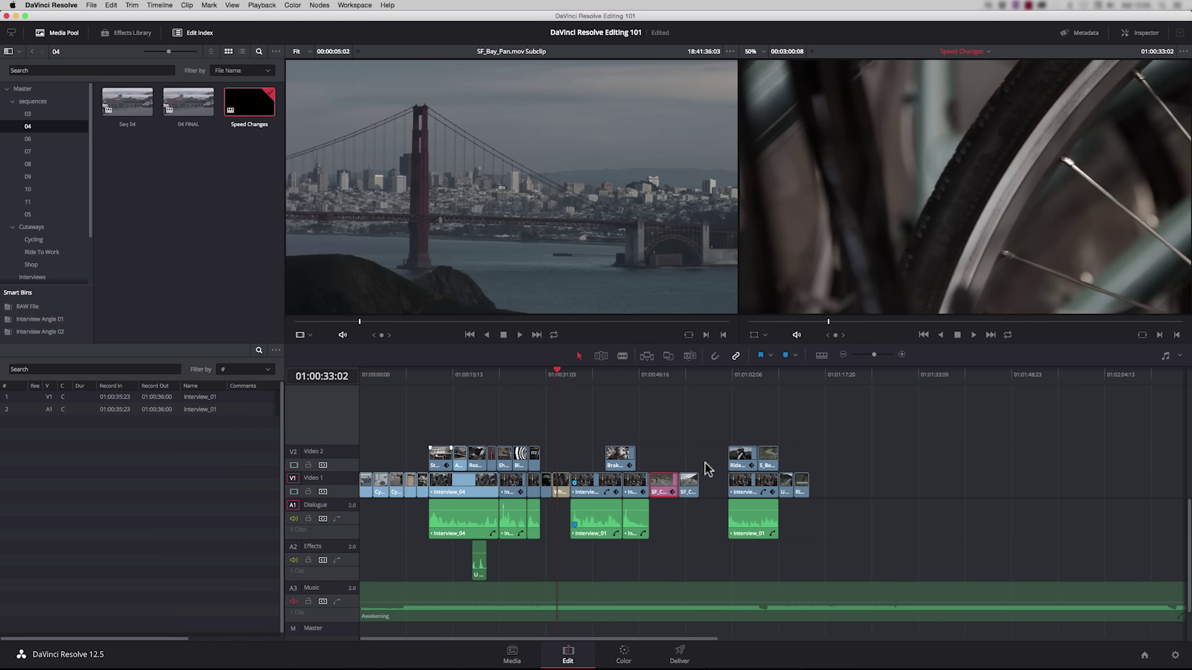
pyautogui.press('super+equal')
pyautogui.rightClick(759, 489)
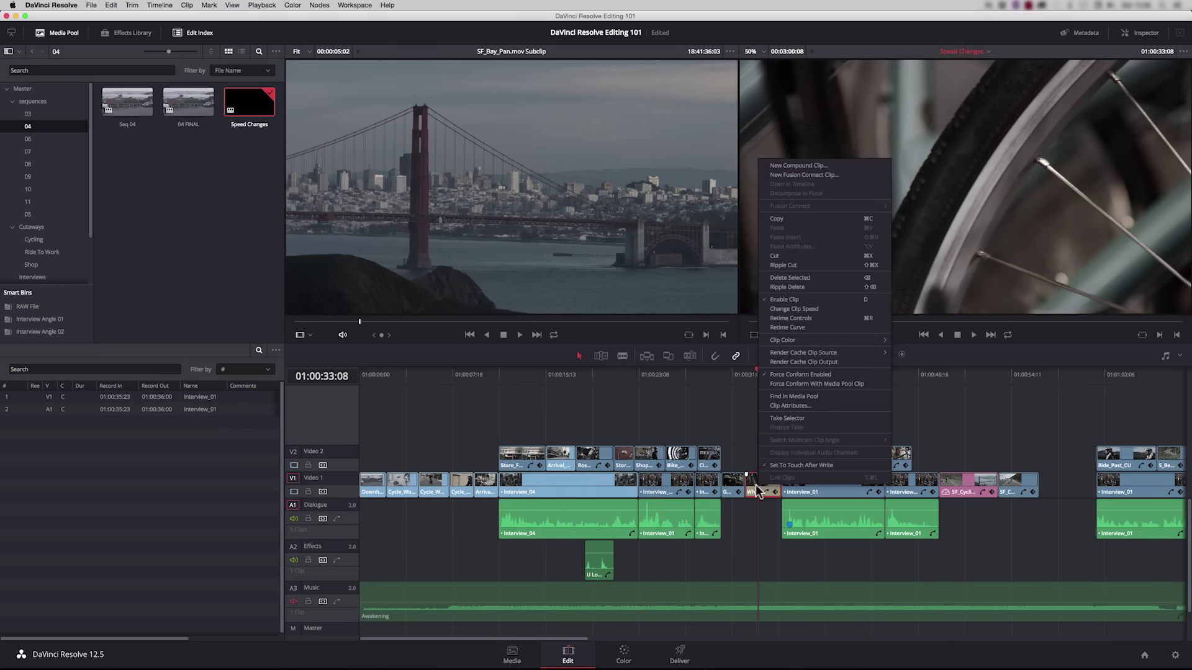
pyautogui.click(801, 309)
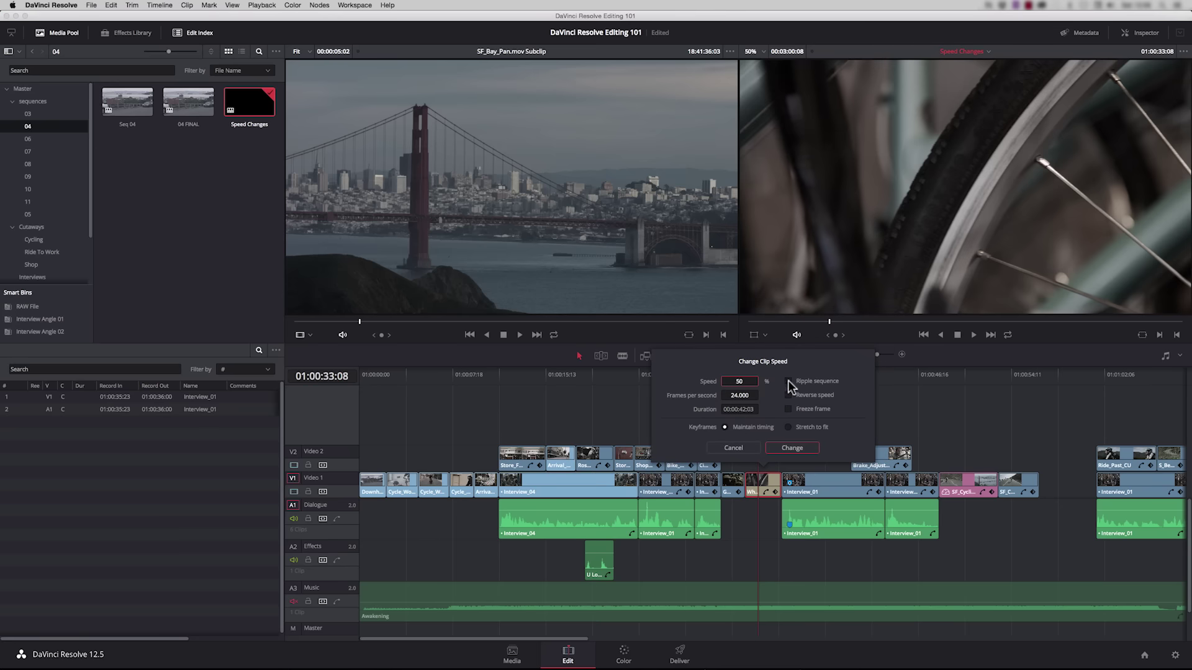
pyautogui.click(788, 381)
pyautogui.click(788, 447)
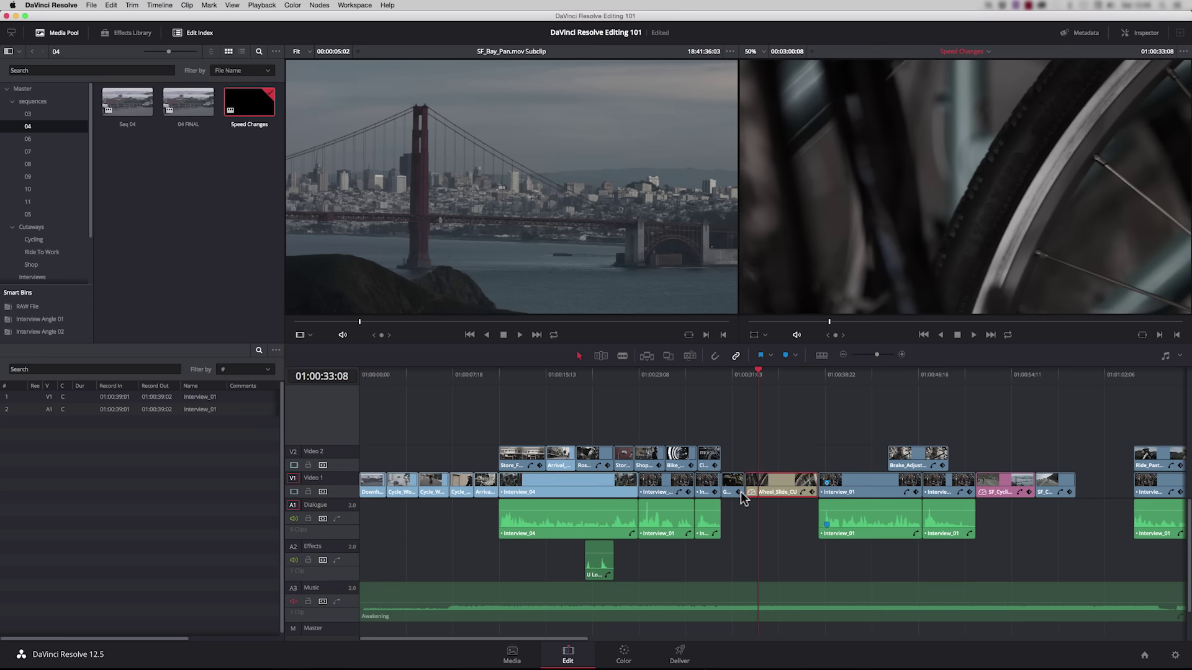
pyautogui.click(745, 374)
pyautogui.press('space')
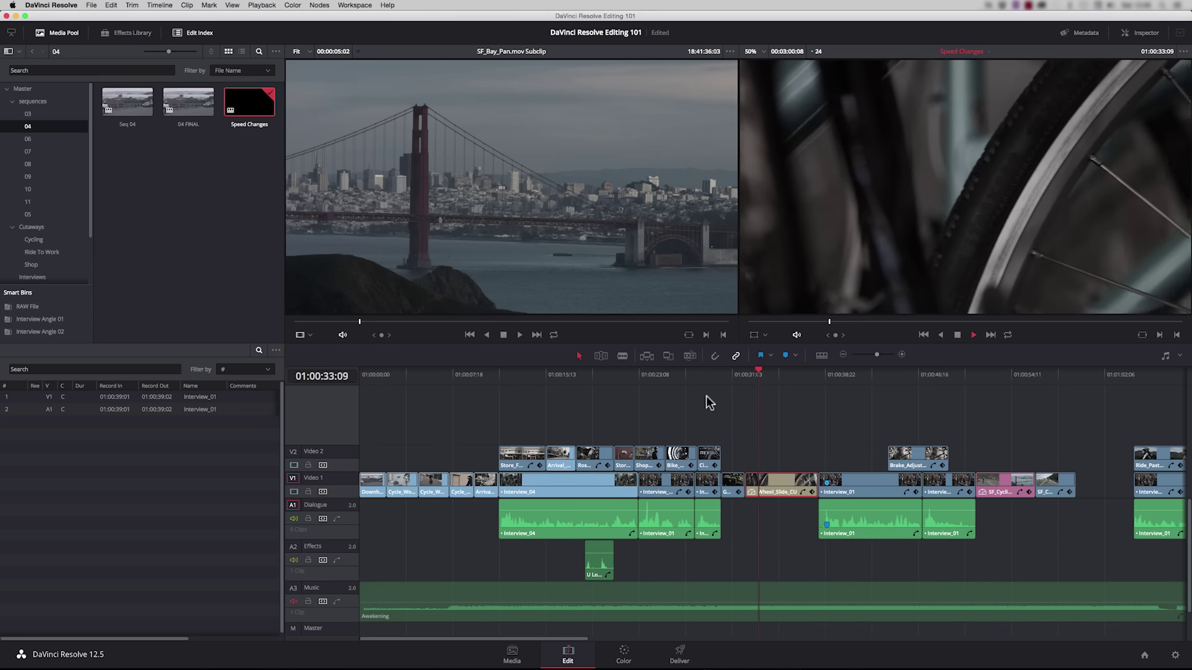
pyautogui.press('space')
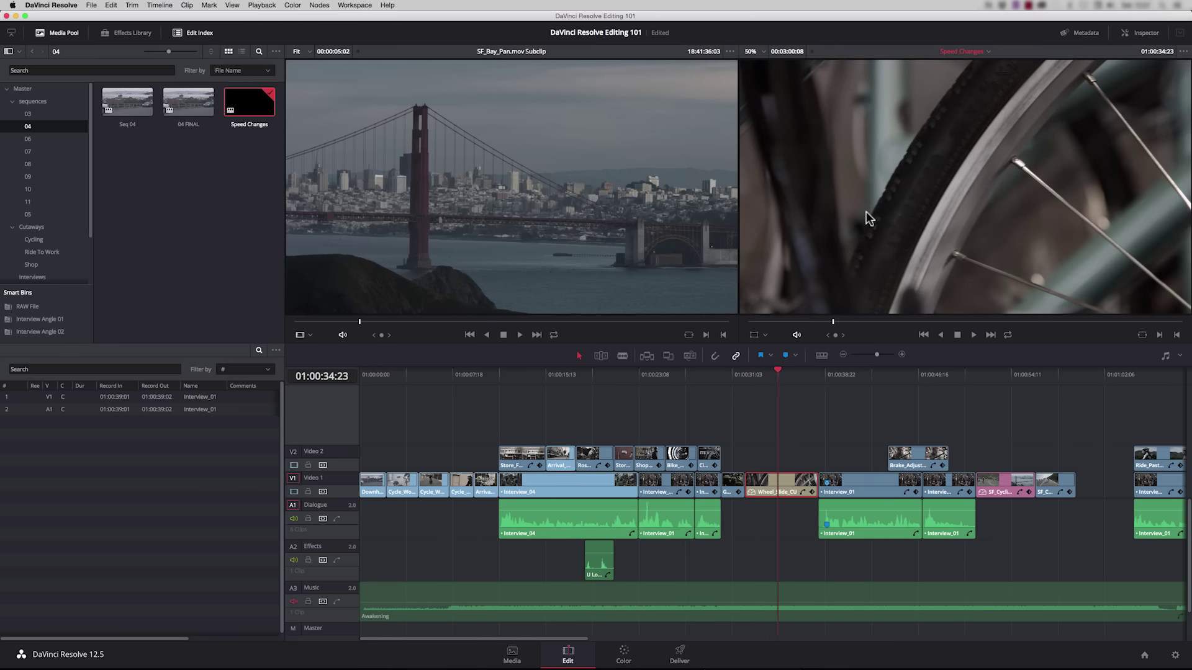
# Set Wheel_Slide_CU's Retime Process to Optical Flow in the Inspector and play it back
pyautogui.click(1145, 38)
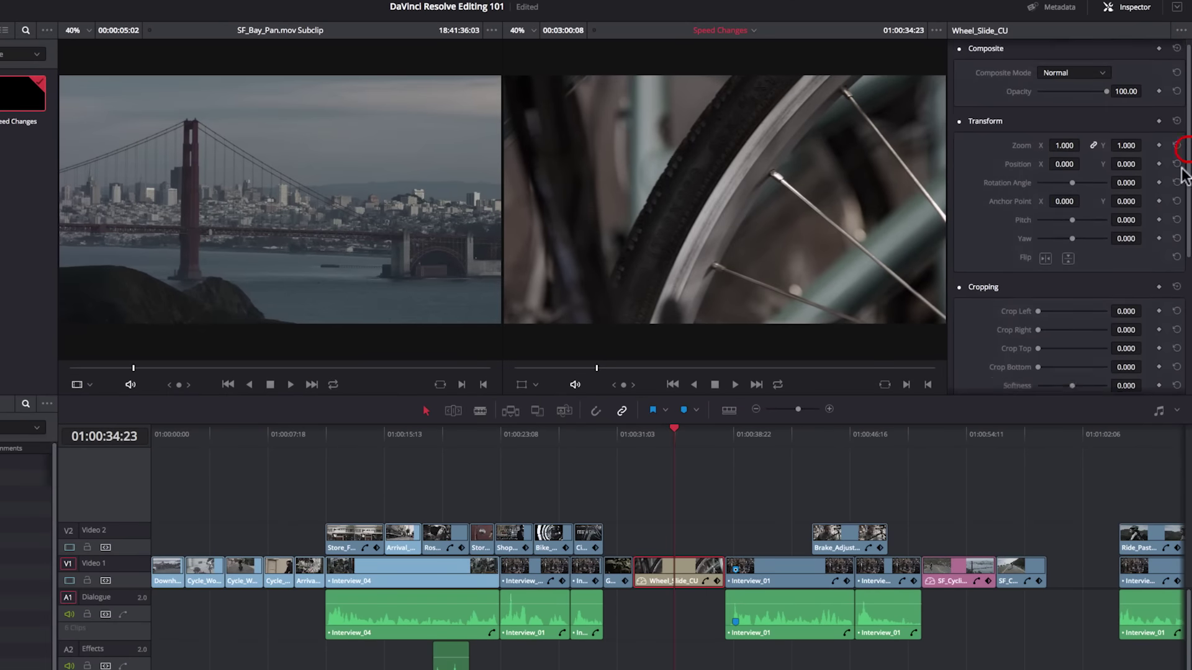
pyautogui.moveTo(1183, 176); pyautogui.dragTo(1152, 336)
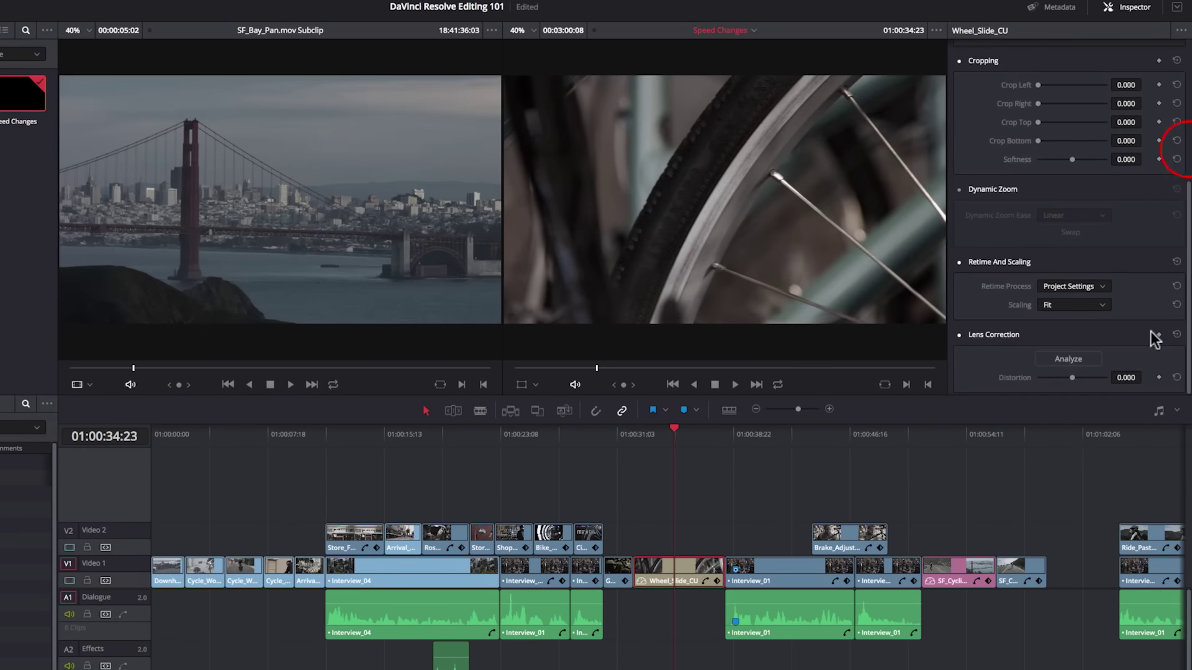
pyautogui.click(1104, 288)
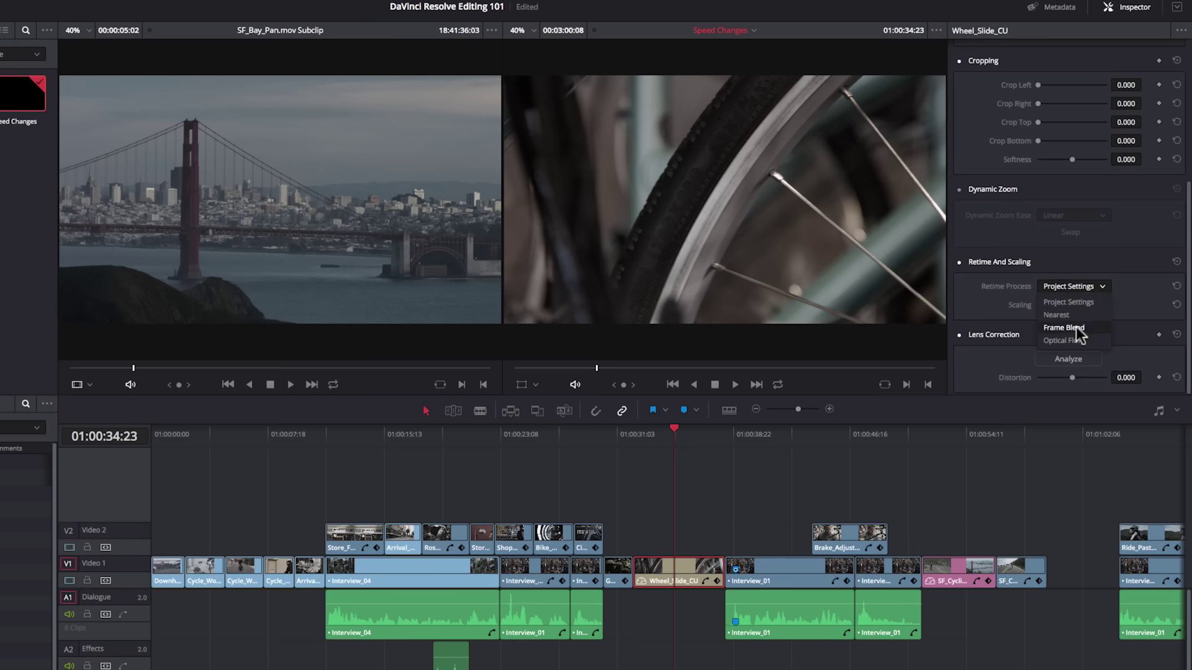
pyautogui.click(1066, 341)
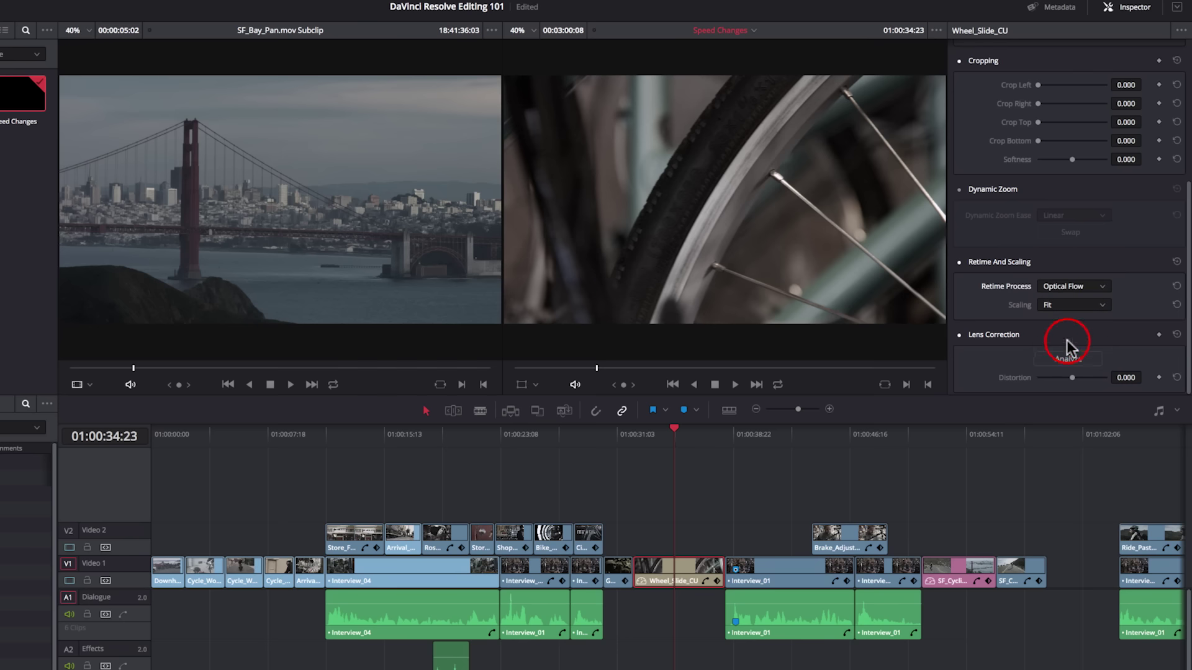
pyautogui.click(619, 432)
pyautogui.press('space')
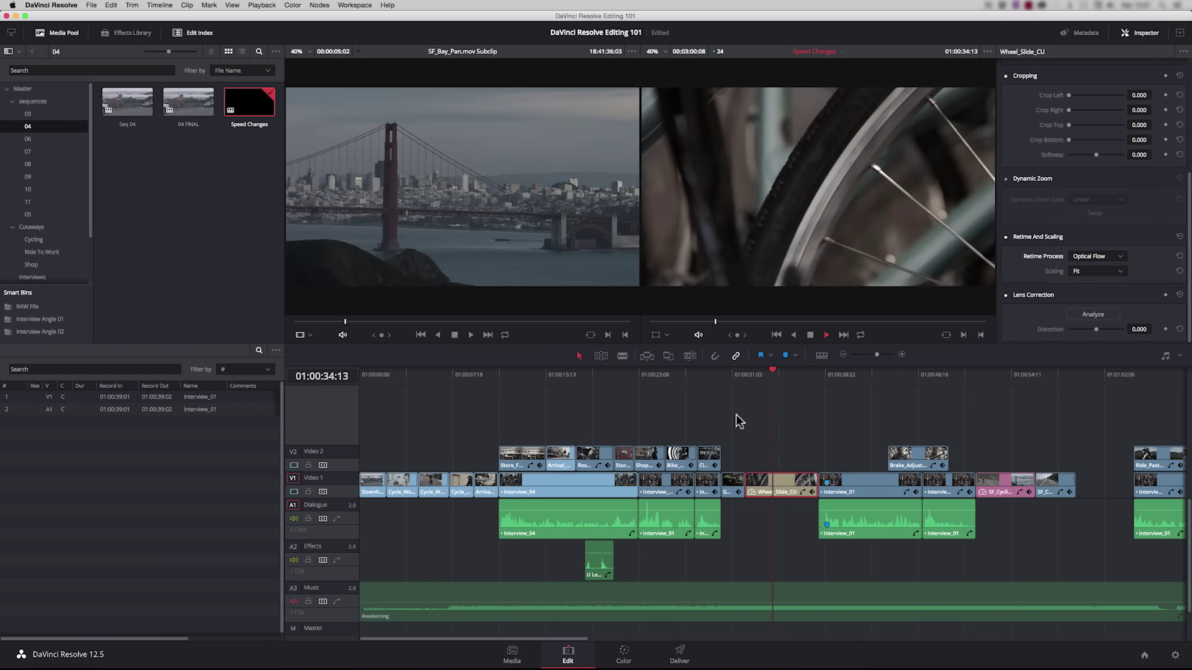
pyautogui.press('space')
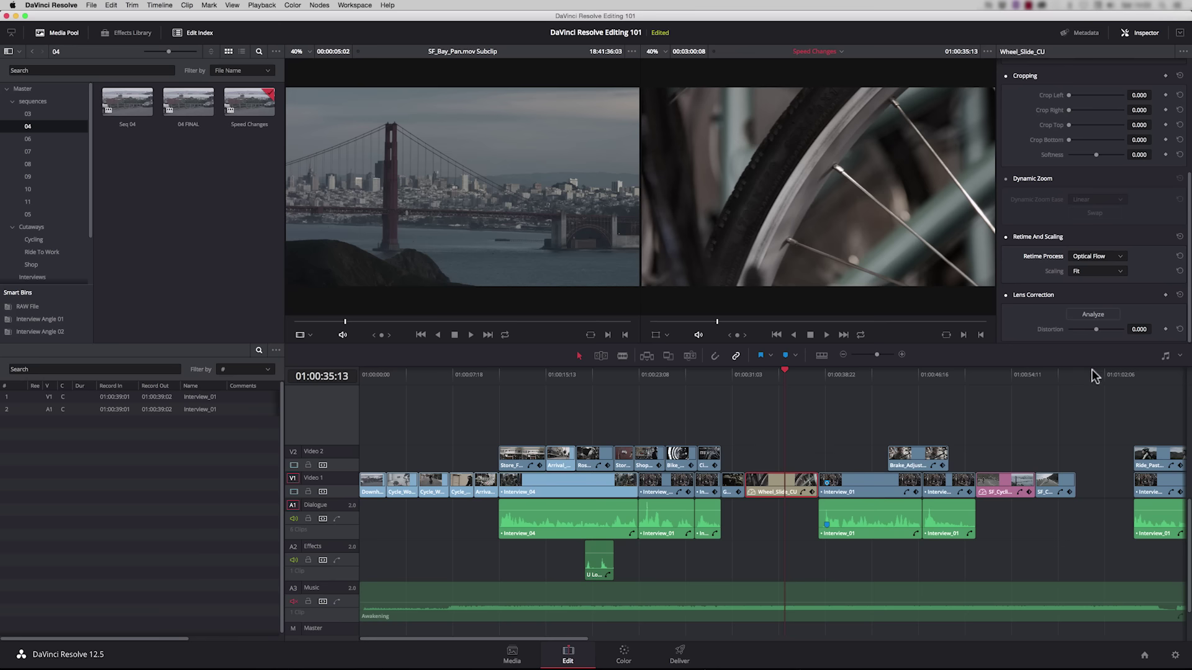
# Mark the gap between SF_Cycling and Interview_01 with X, leaving the Music track out
pyautogui.moveTo(1088, 372); pyautogui.dragTo(1101, 383)
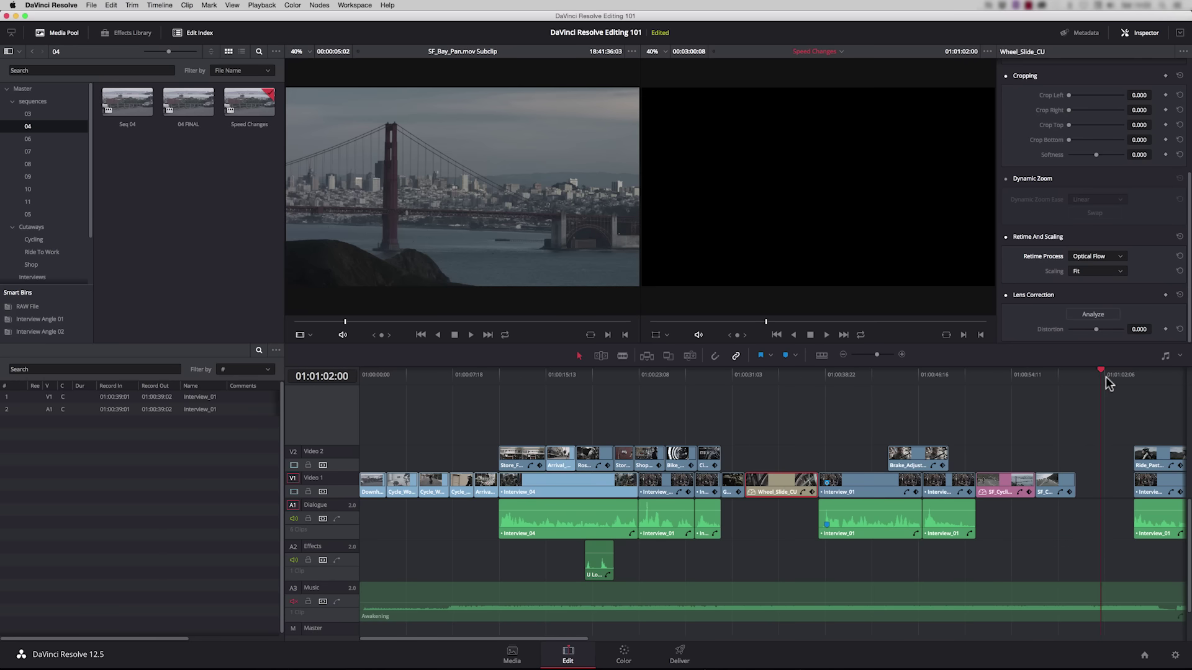
pyautogui.press('super+plus')
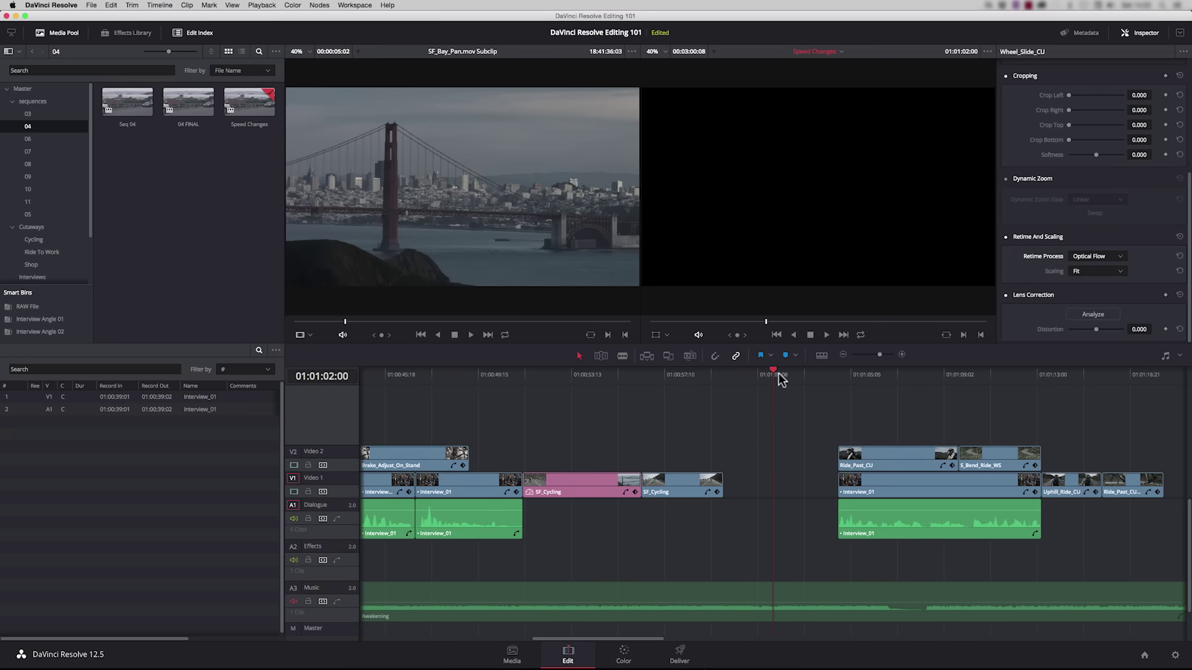
pyautogui.click(781, 374)
pyautogui.click(323, 602)
pyautogui.press('x')
# Load S_Bend_Ride_Facing from the Cycling bin and mark In/Out around the cyclist
pyautogui.click(33, 240)
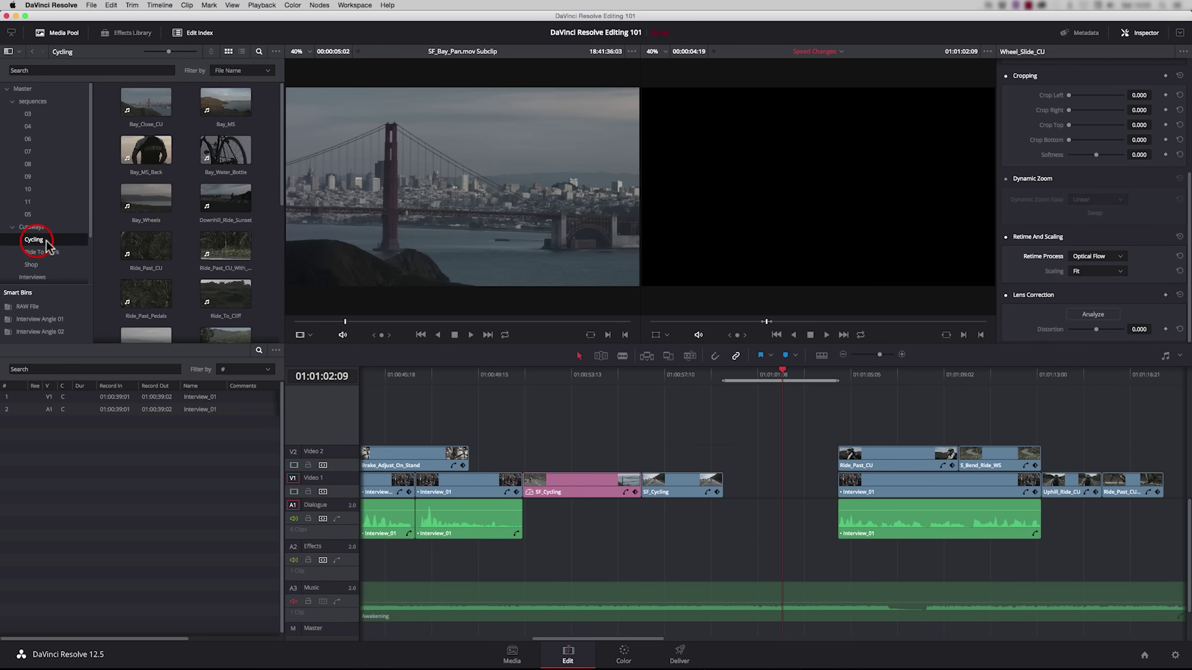
pyautogui.scroll(-5, 283, 192)
pyautogui.moveTo(225, 152); pyautogui.dragTo(400, 311)
pyautogui.click(464, 321)
pyautogui.click(471, 334)
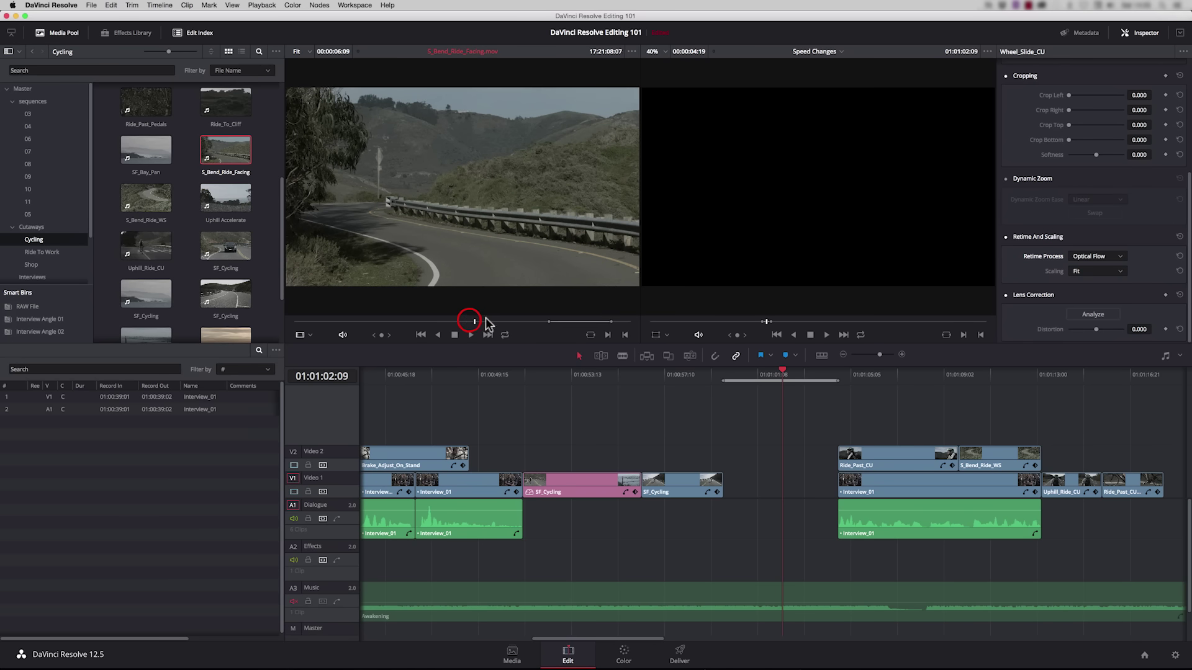
pyautogui.click(470, 335)
pyautogui.click(494, 322)
pyautogui.moveTo(499, 325); pyautogui.dragTo(596, 324)
pyautogui.press('i')
pyautogui.press('o')
# Fit to Fill the marked shot into the gap and turn snapping back on
pyautogui.moveTo(422, 181); pyautogui.dragTo(915, 191)
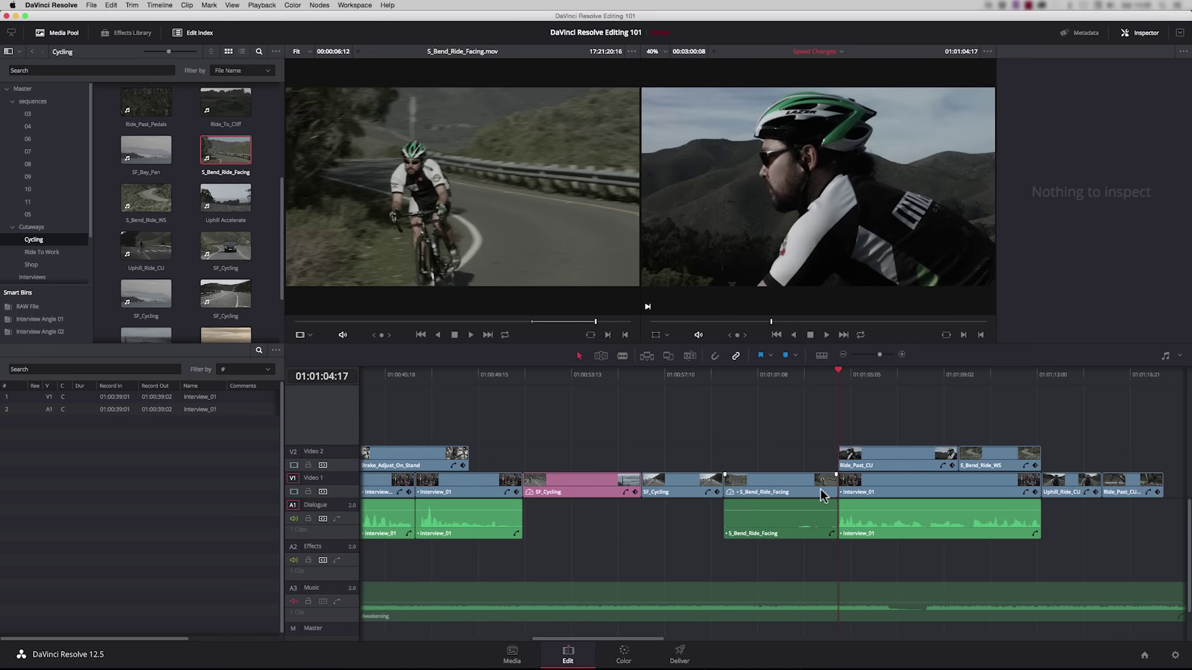
pyautogui.hscroll(2, 814, 488)
pyautogui.scroll(1, 814, 488)
pyautogui.press('n')
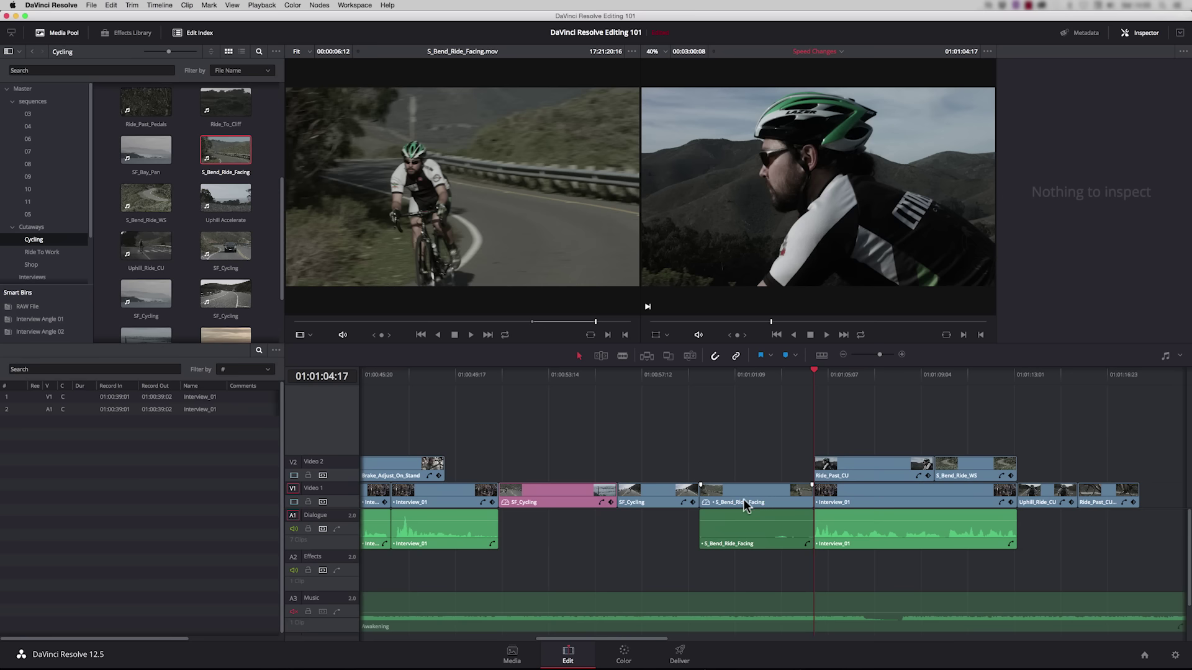
# Show S_Bend_Ride_Facing's retime curve with the Retime Speed curve displayed
pyautogui.rightClick(754, 497)
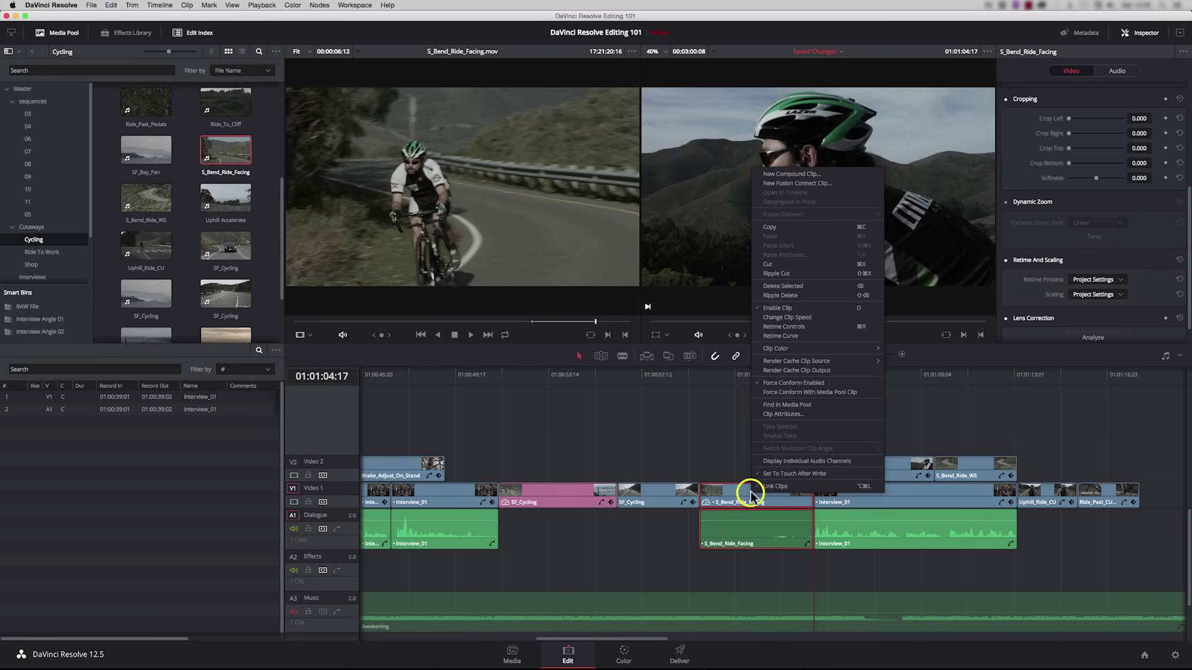
pyautogui.click(779, 336)
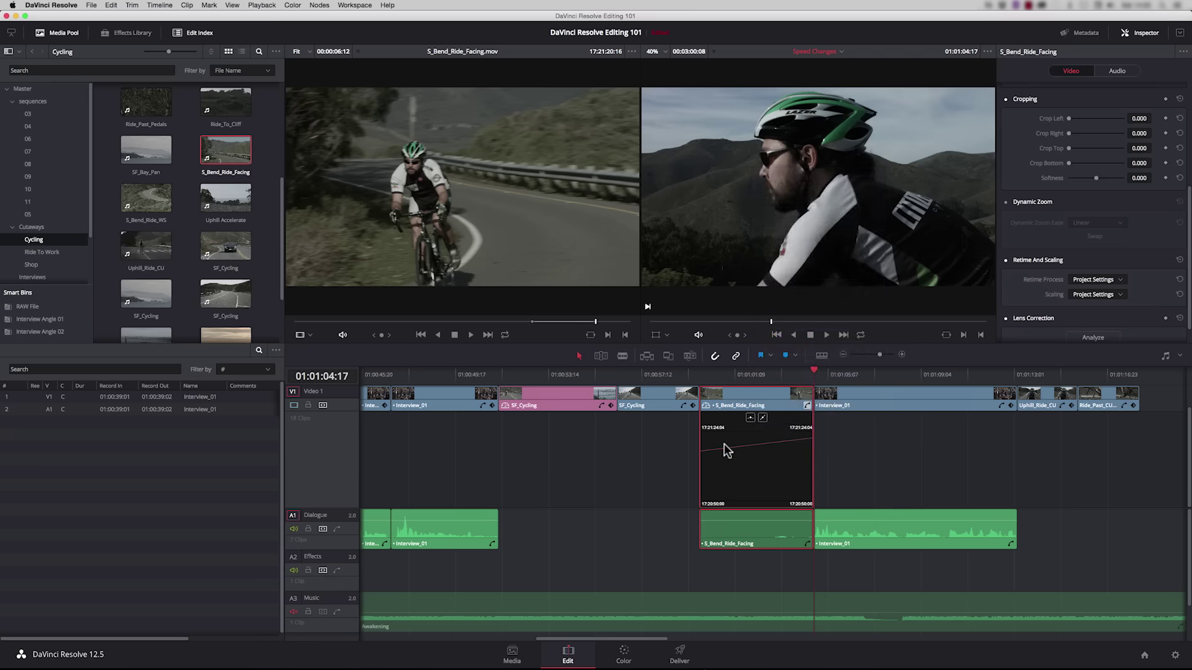
pyautogui.press('super+equal')
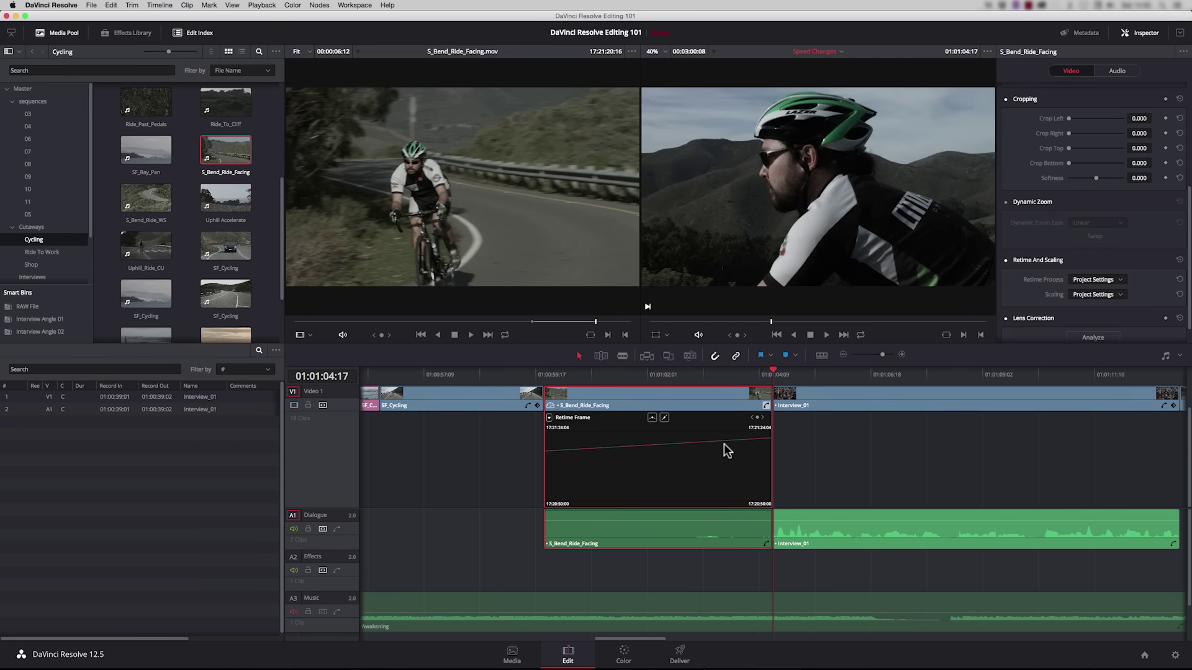
pyautogui.click(550, 417)
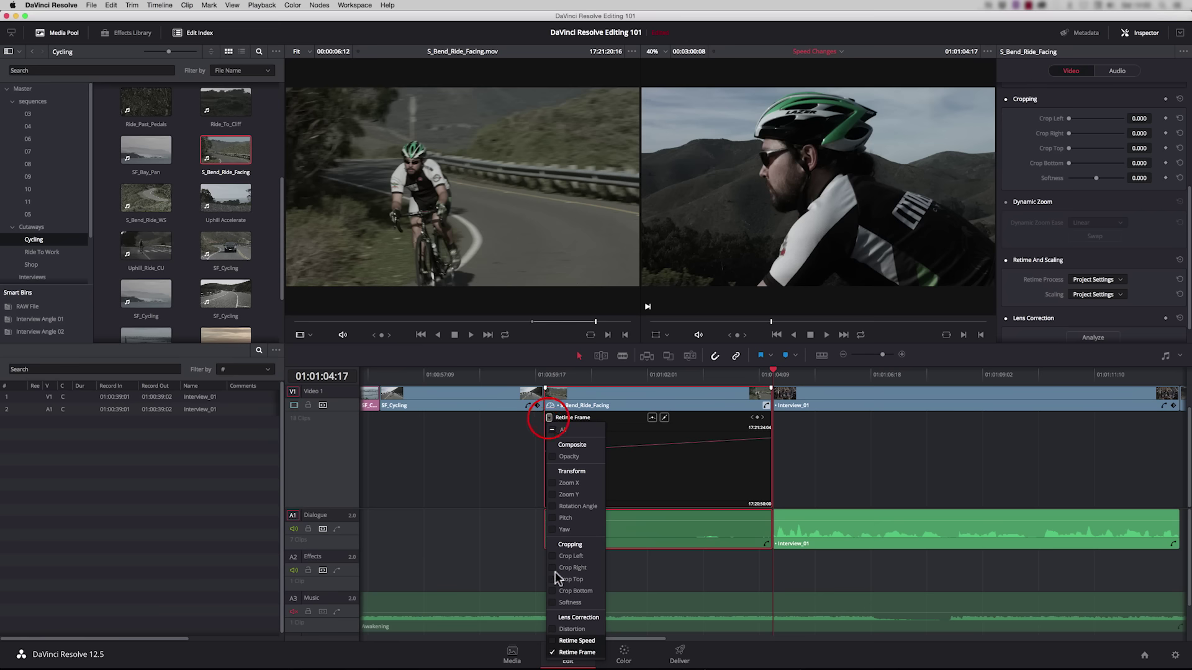
pyautogui.click(551, 641)
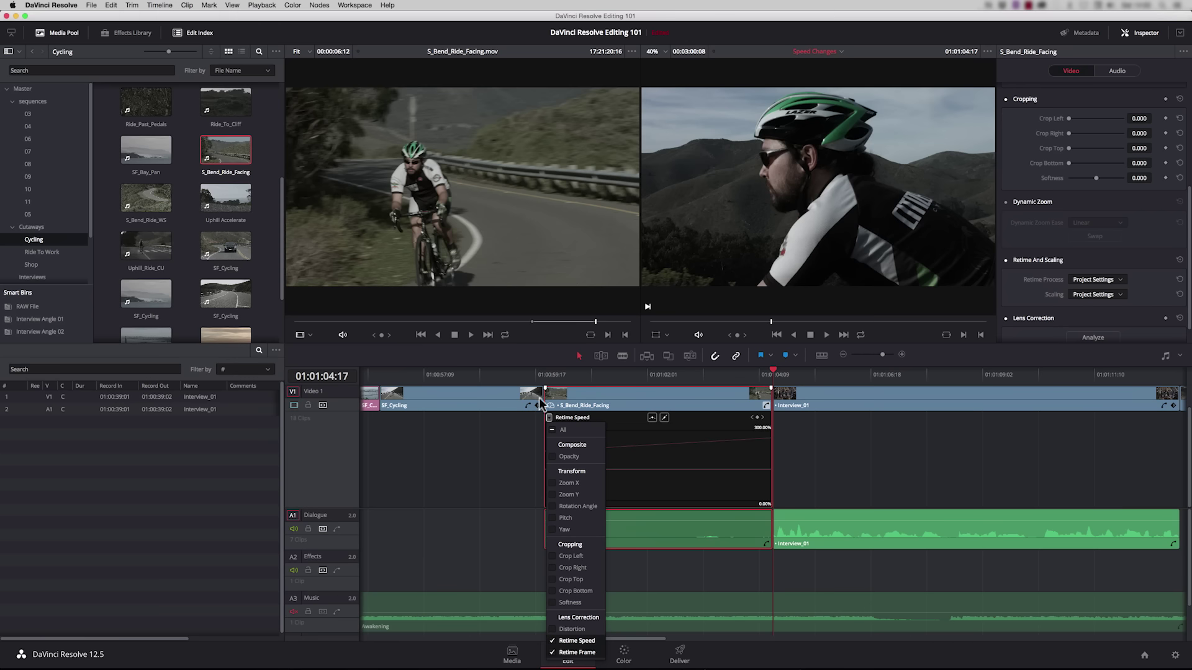
pyautogui.click(520, 442)
# Add a speed point mid-clip and raise the following segment to about 160%
pyautogui.click(559, 374)
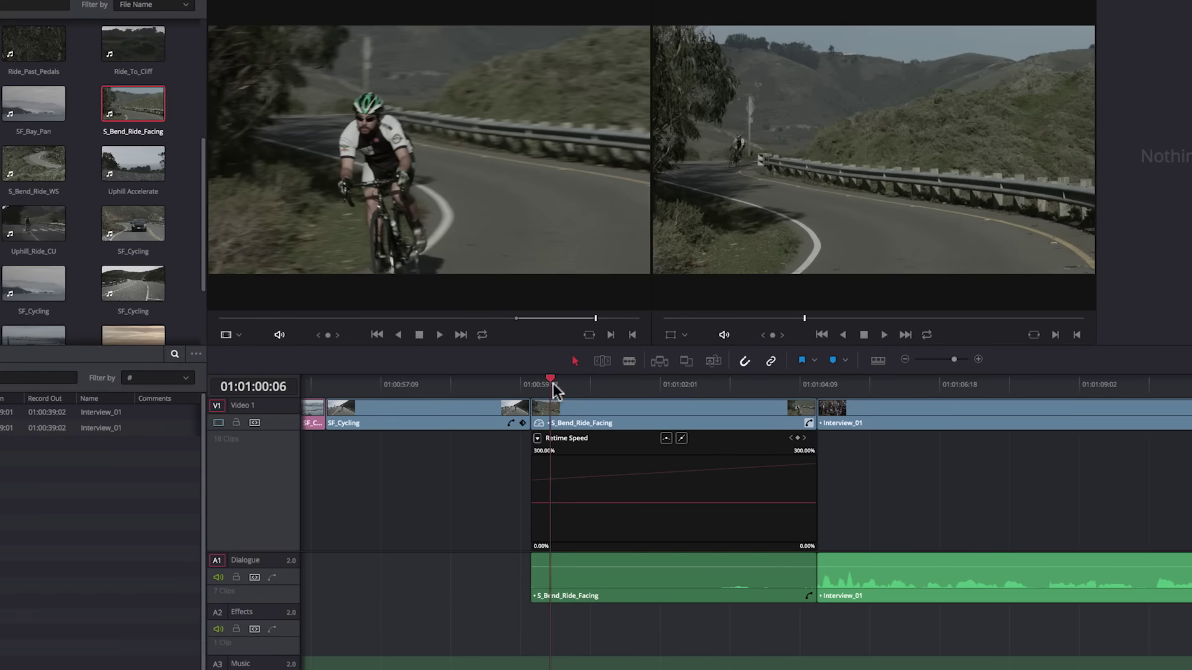
pyautogui.press('space')
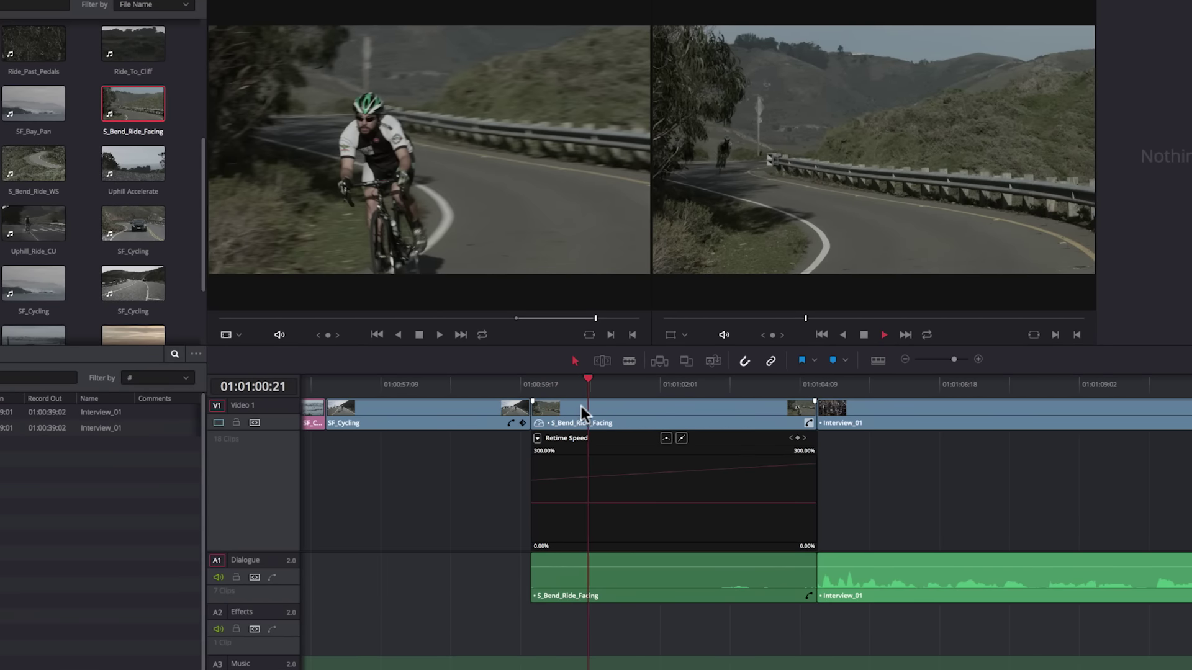
pyautogui.press('space')
pyautogui.moveTo(680, 496)
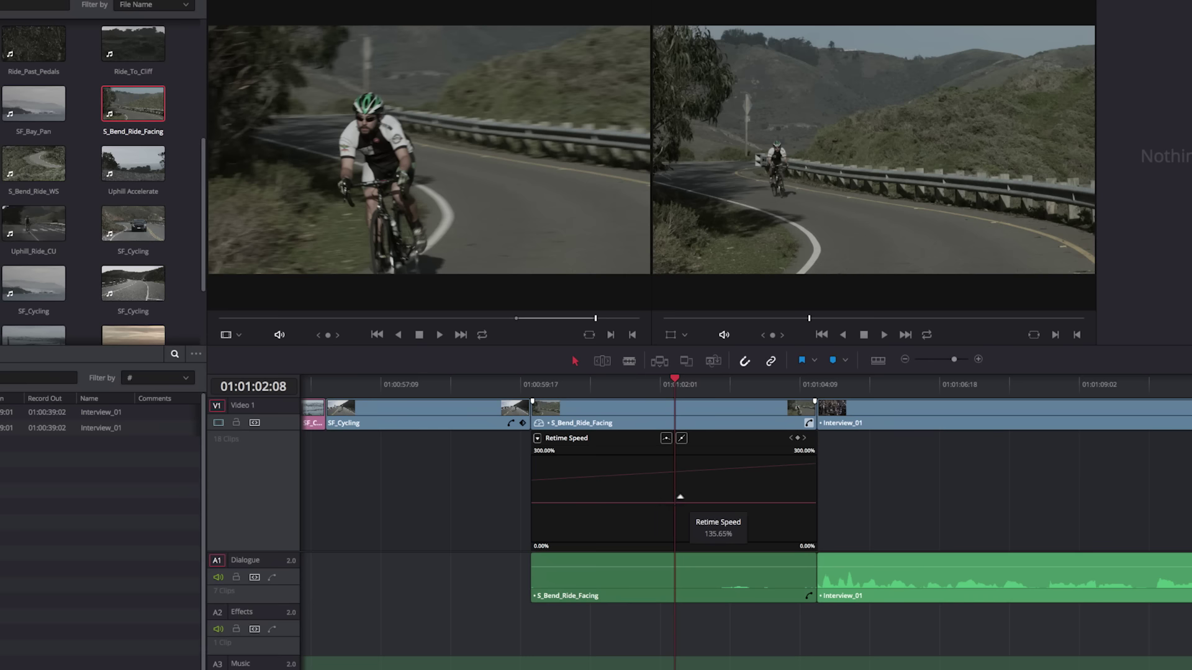
pyautogui.press('alt')
pyautogui.keyDown('alt'); pyautogui.click(679, 501); pyautogui.keyUp('alt')
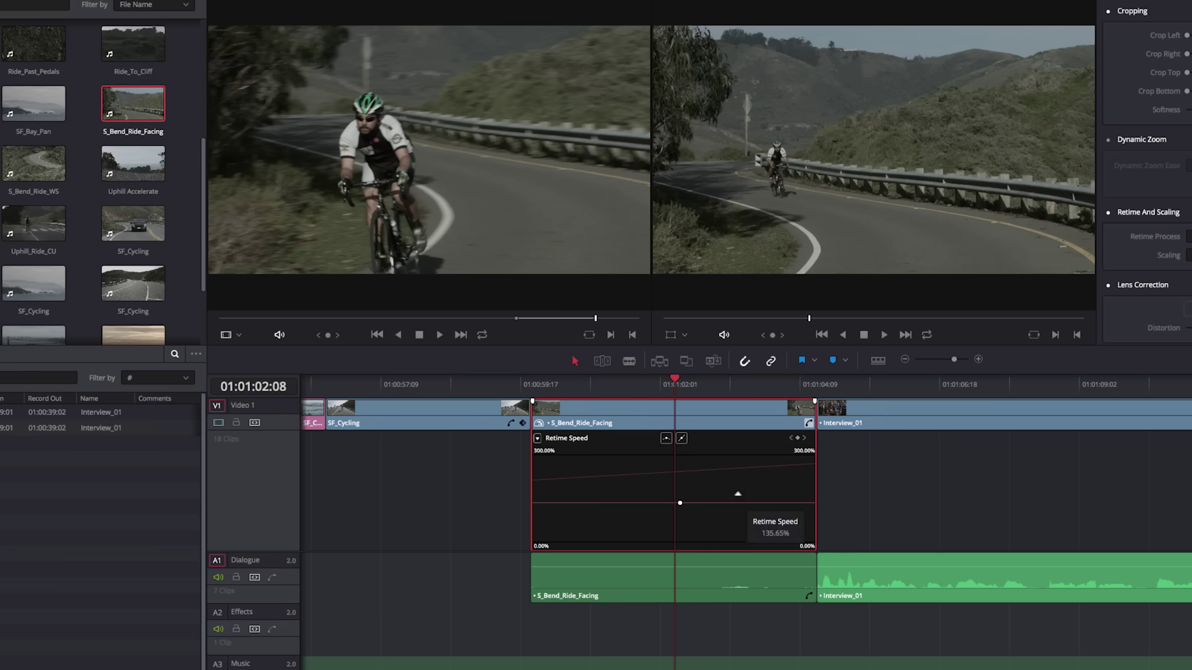
pyautogui.moveTo(737, 495); pyautogui.dragTo(725, 423)
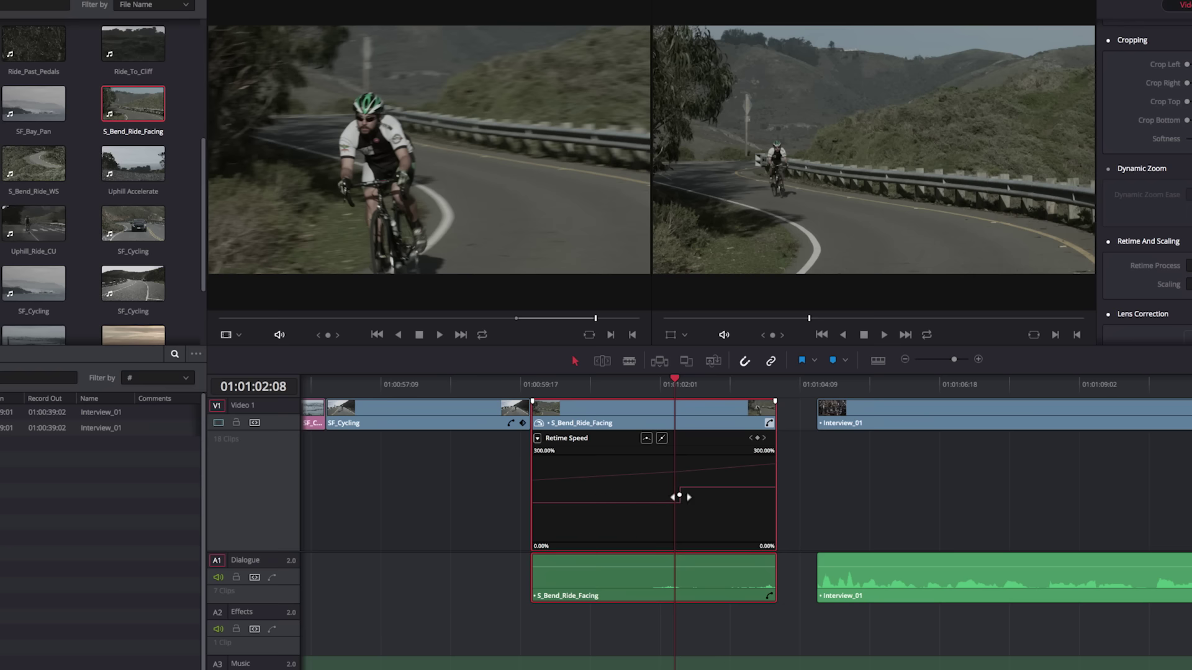
# Ease the speed point into a smooth speed curve
pyautogui.click(654, 382)
pyautogui.press('space')
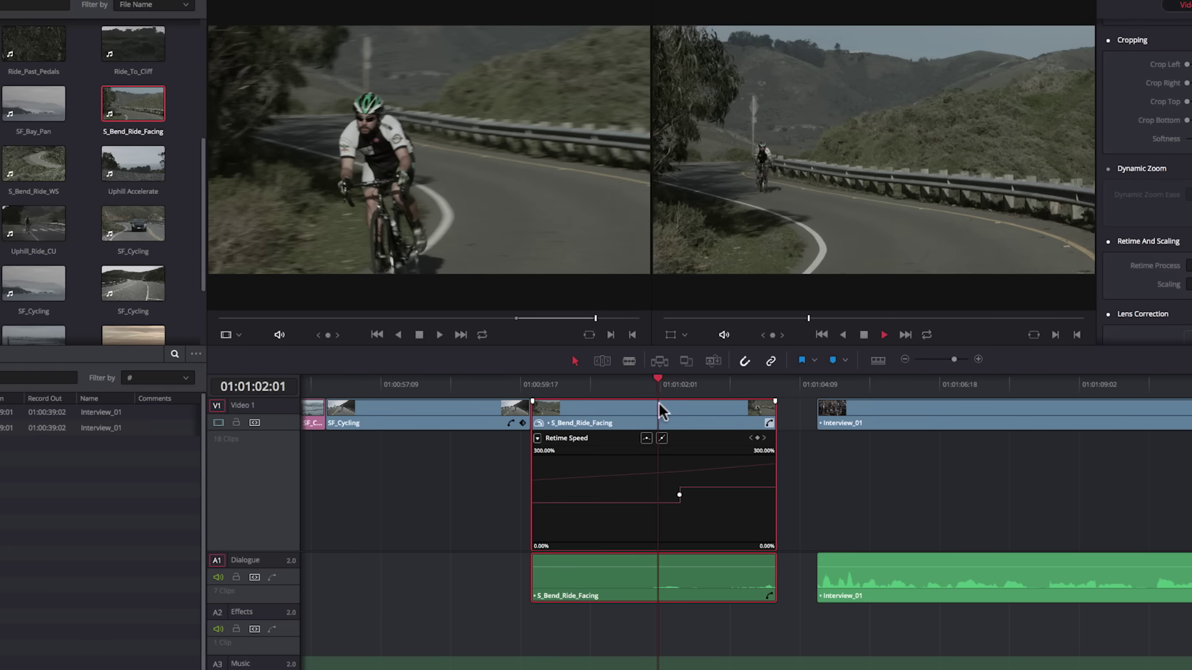
pyautogui.click(653, 384)
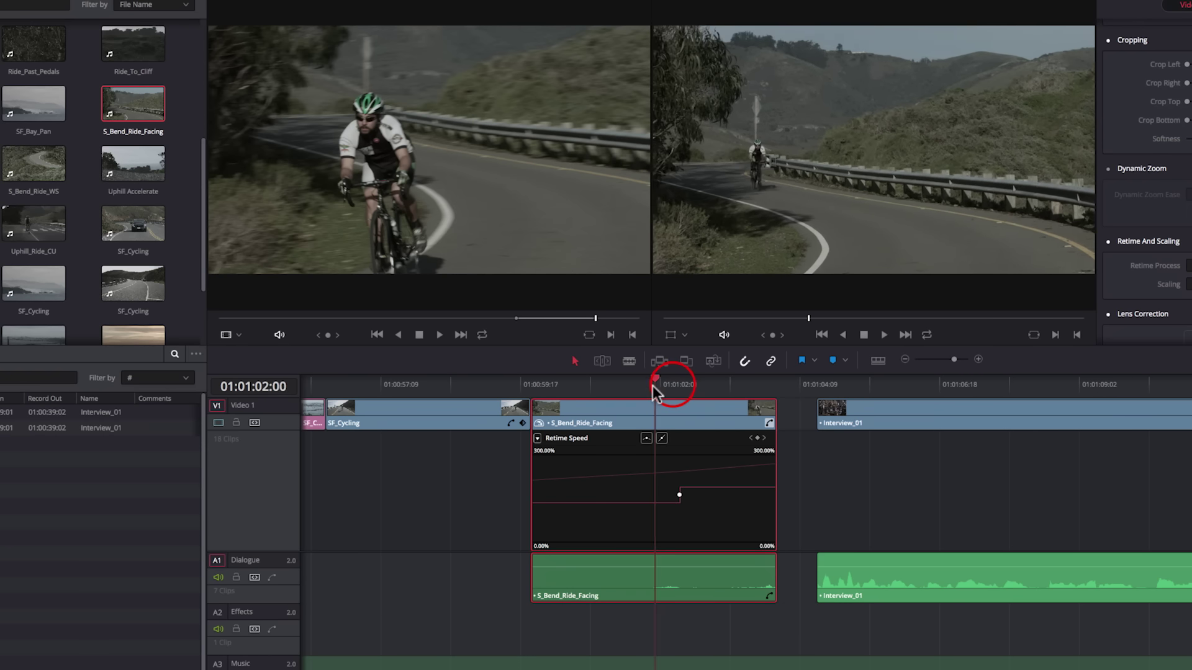
pyautogui.click(680, 495)
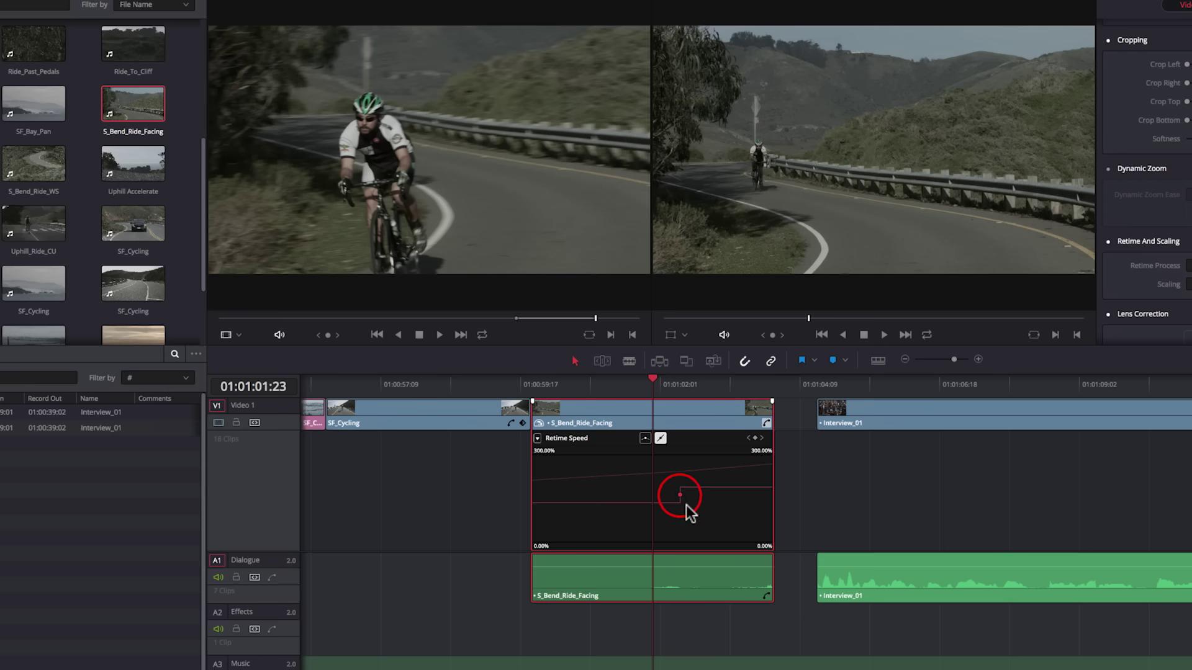
pyautogui.click(646, 438)
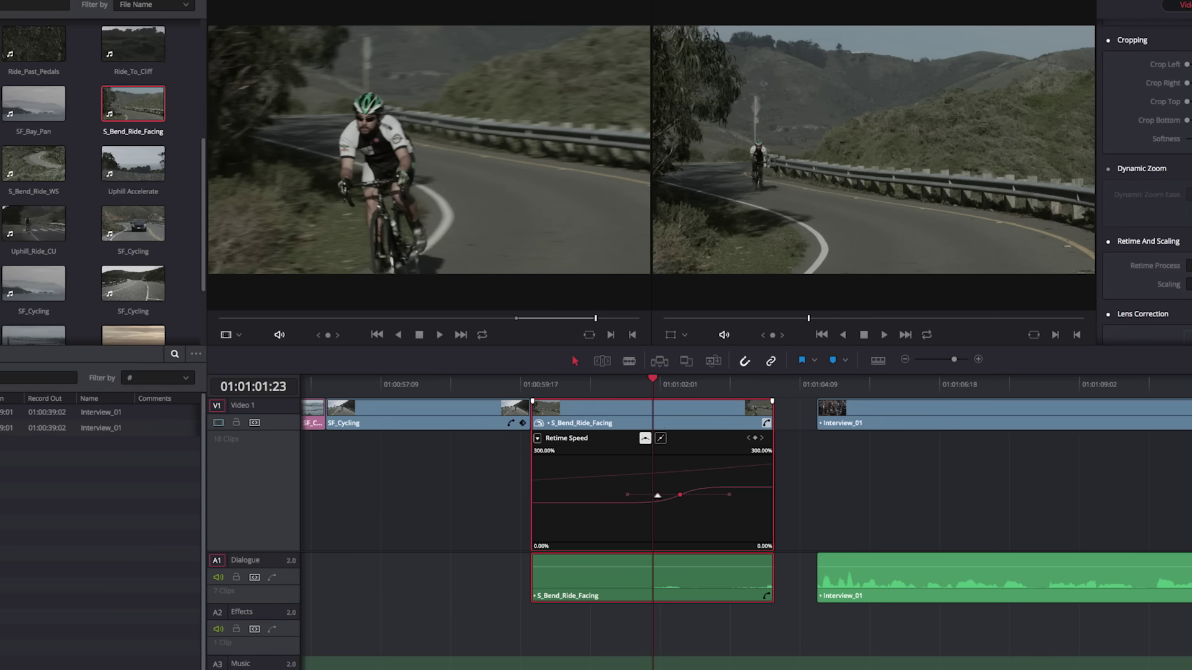
# Extend S_Bend_Ride_Facing to meet Interview_01 and hide the retime curve
pyautogui.press('space')
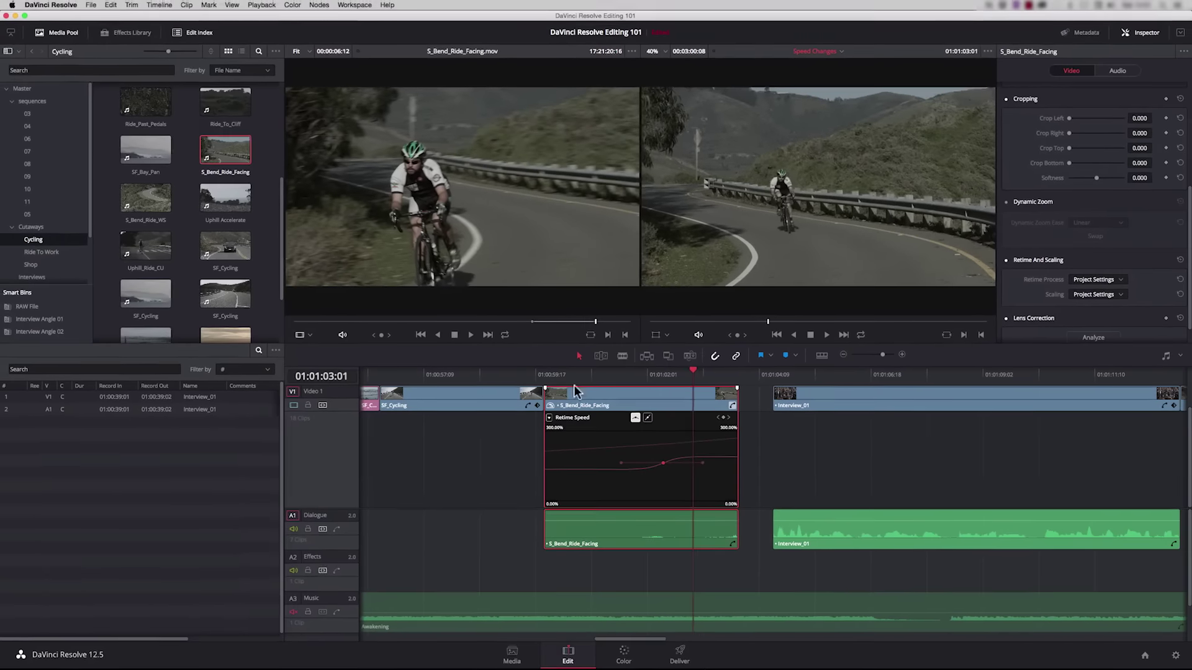
pyautogui.press('space')
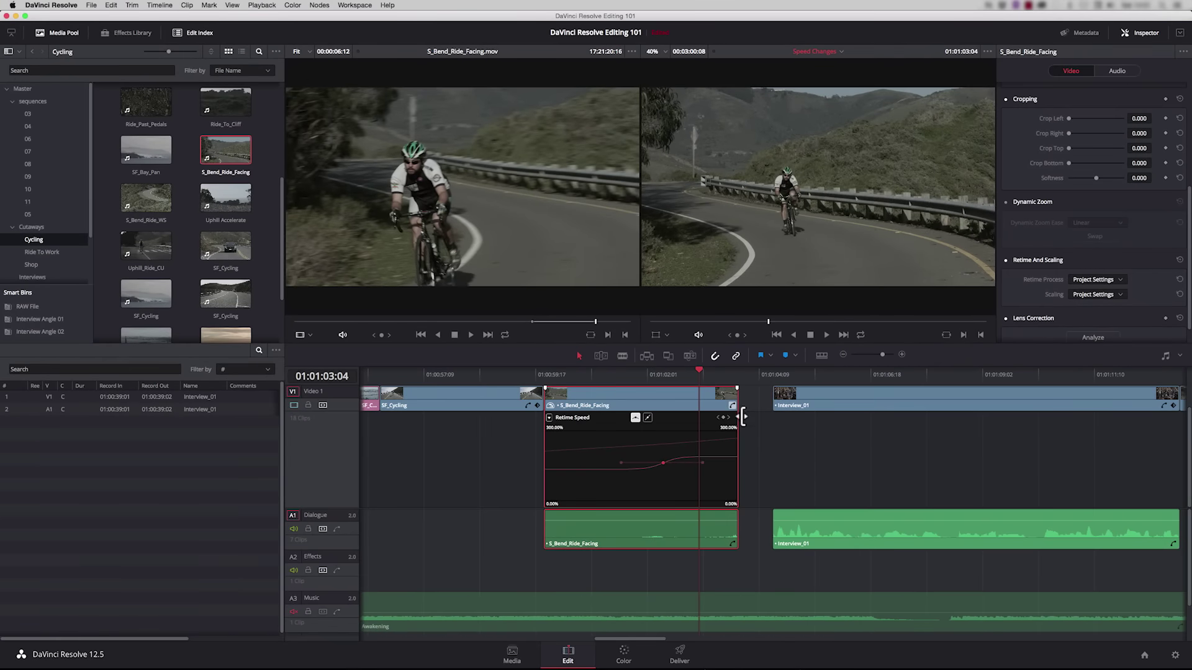
pyautogui.moveTo(738, 397); pyautogui.dragTo(769, 411)
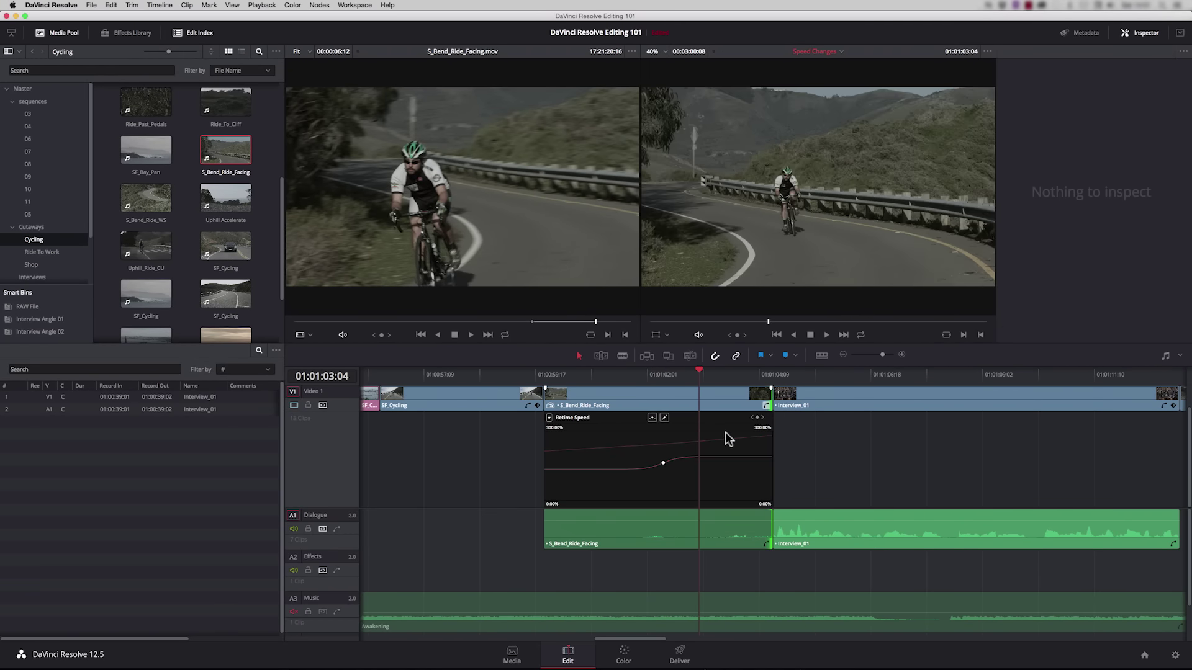
pyautogui.click(766, 404)
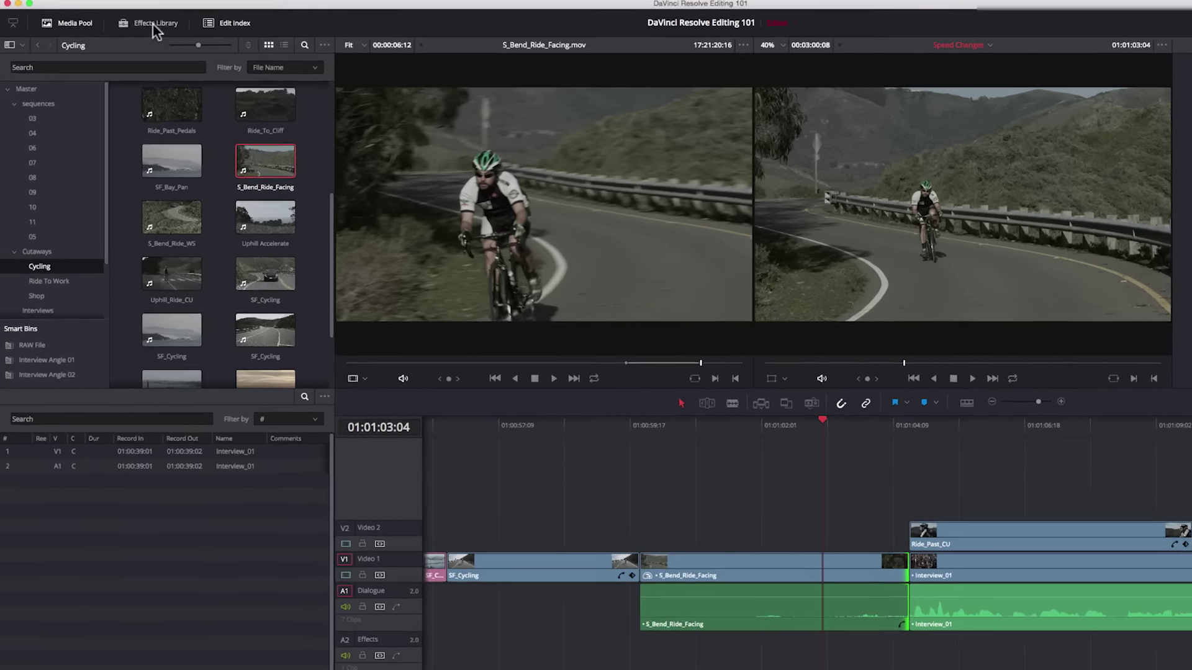
# Open the Effects Library and filter to video transitions, then back to all
pyautogui.click(126, 32)
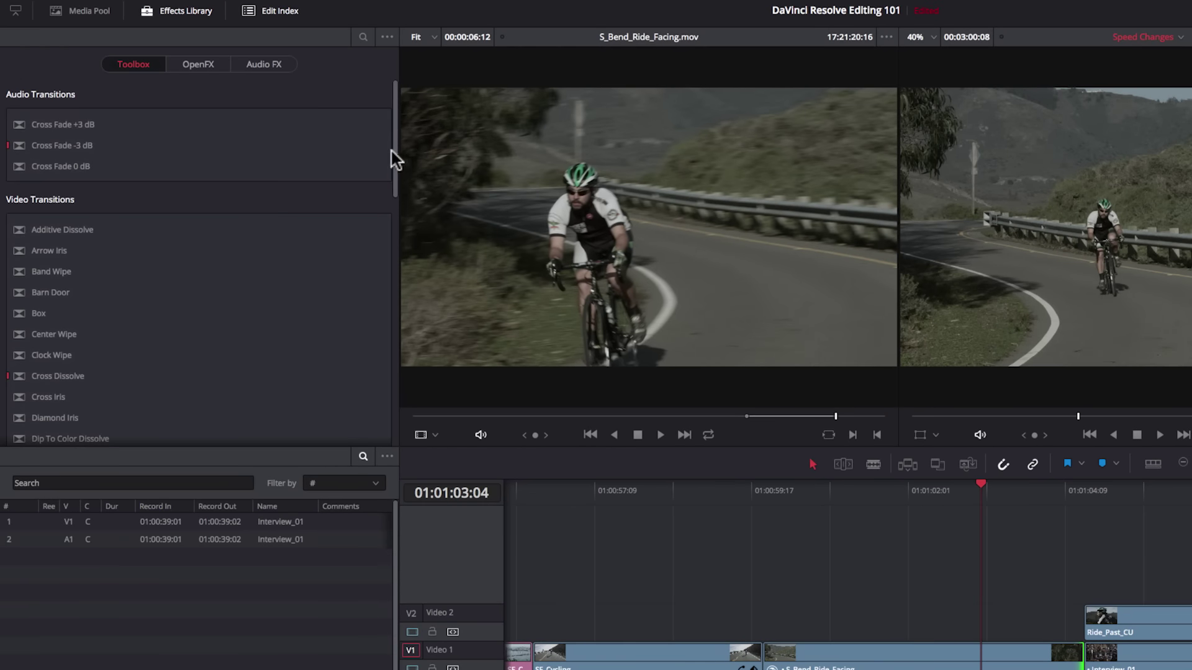
pyautogui.moveTo(392, 152)
pyautogui.mouseDown()
pyautogui.moveTo(372, 372)
pyautogui.moveTo(394, 139)
pyautogui.mouseUp()
pyautogui.click(386, 37)
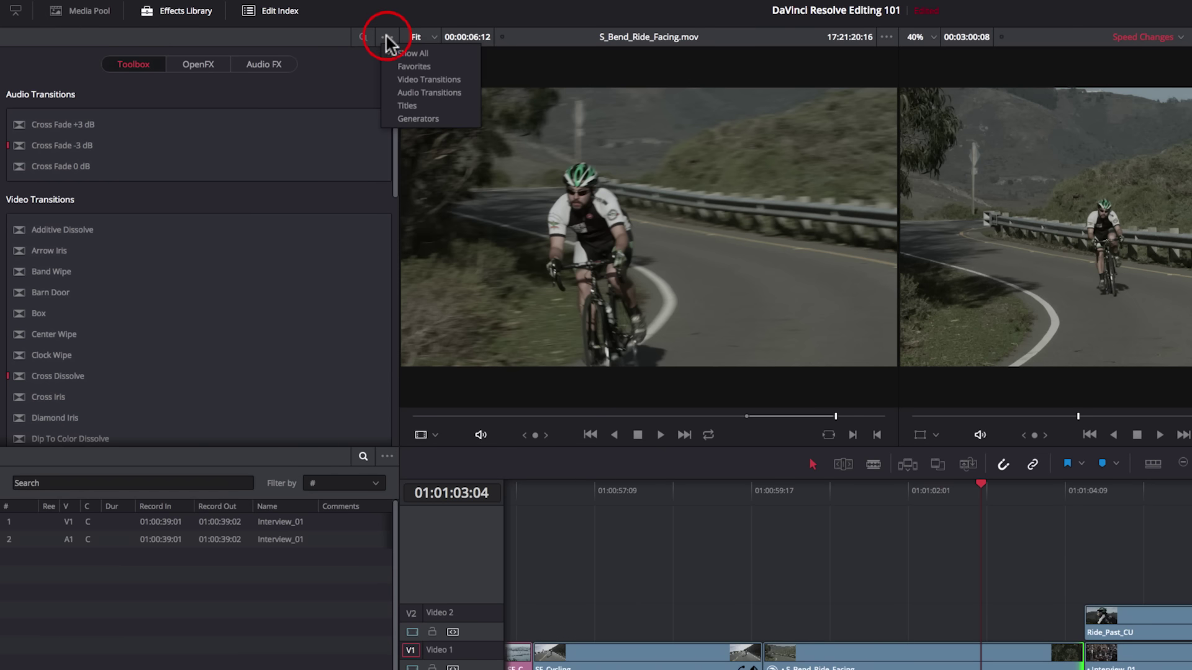
pyautogui.click(441, 78)
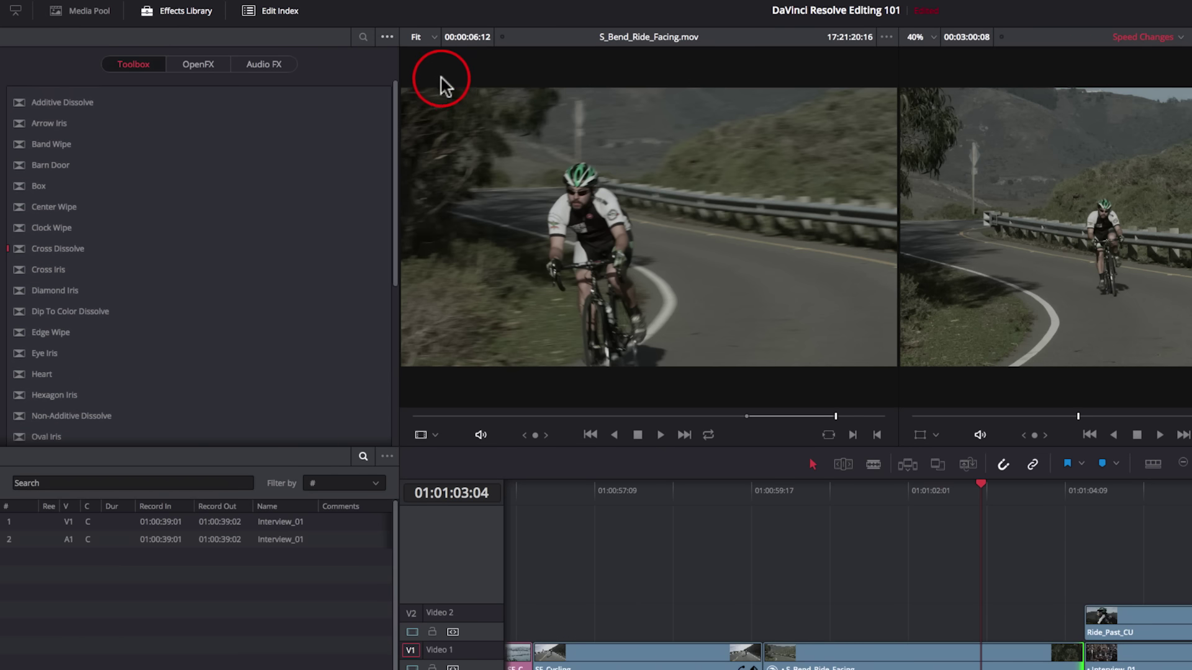
pyautogui.click(387, 37)
pyautogui.click(404, 51)
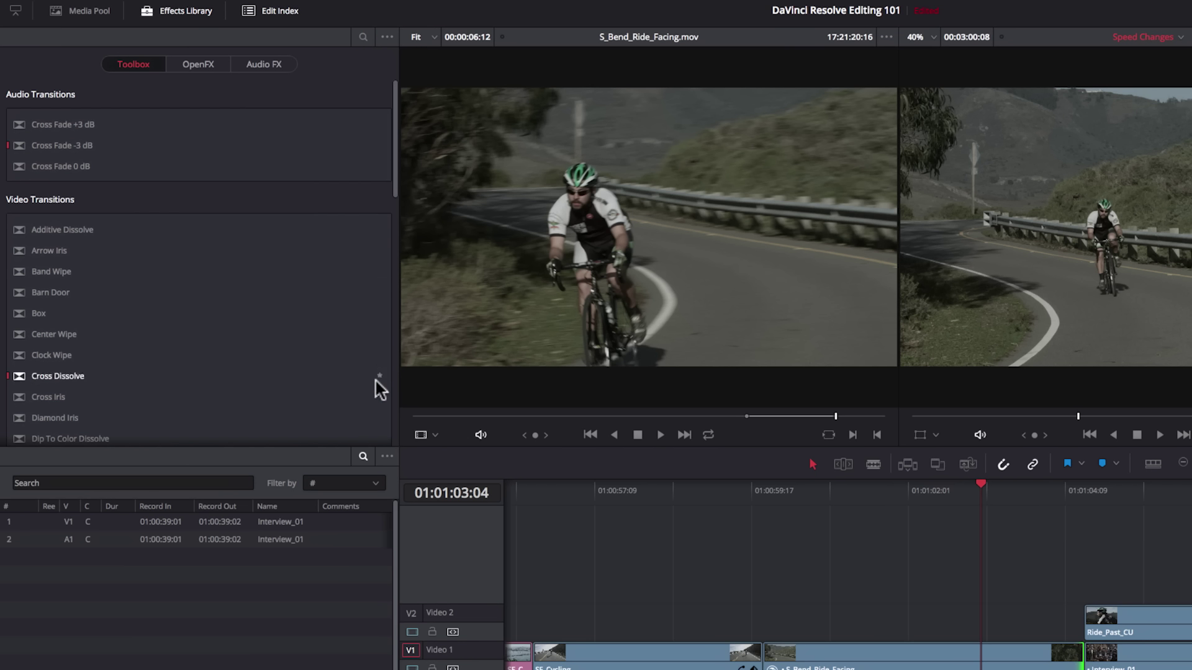
# Favourite Cross Dissolve, Additive Dissolve and Cross Fade 0 dB, checking the Favorites filter
pyautogui.click(379, 375)
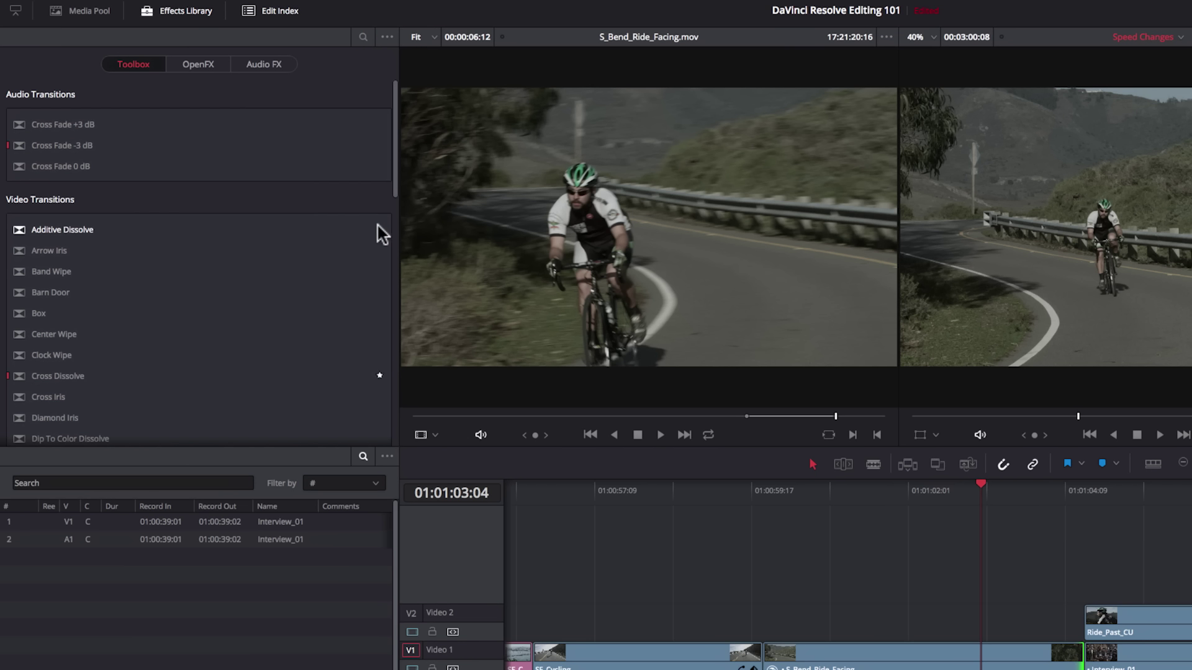
pyautogui.click(379, 229)
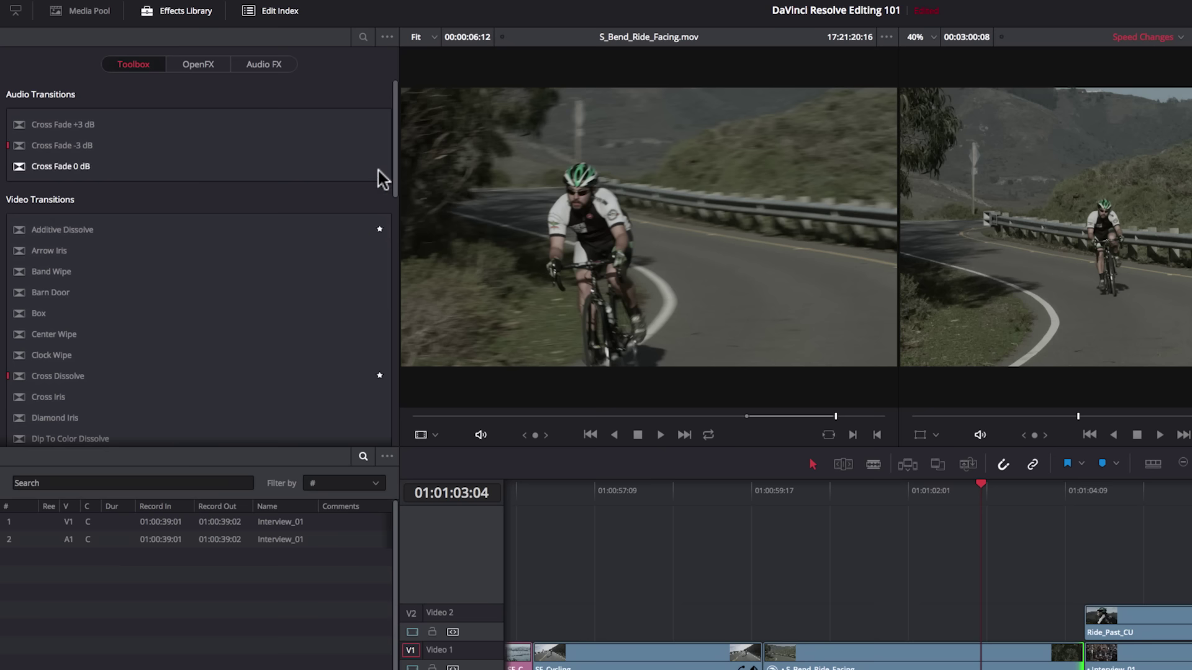
pyautogui.click(379, 166)
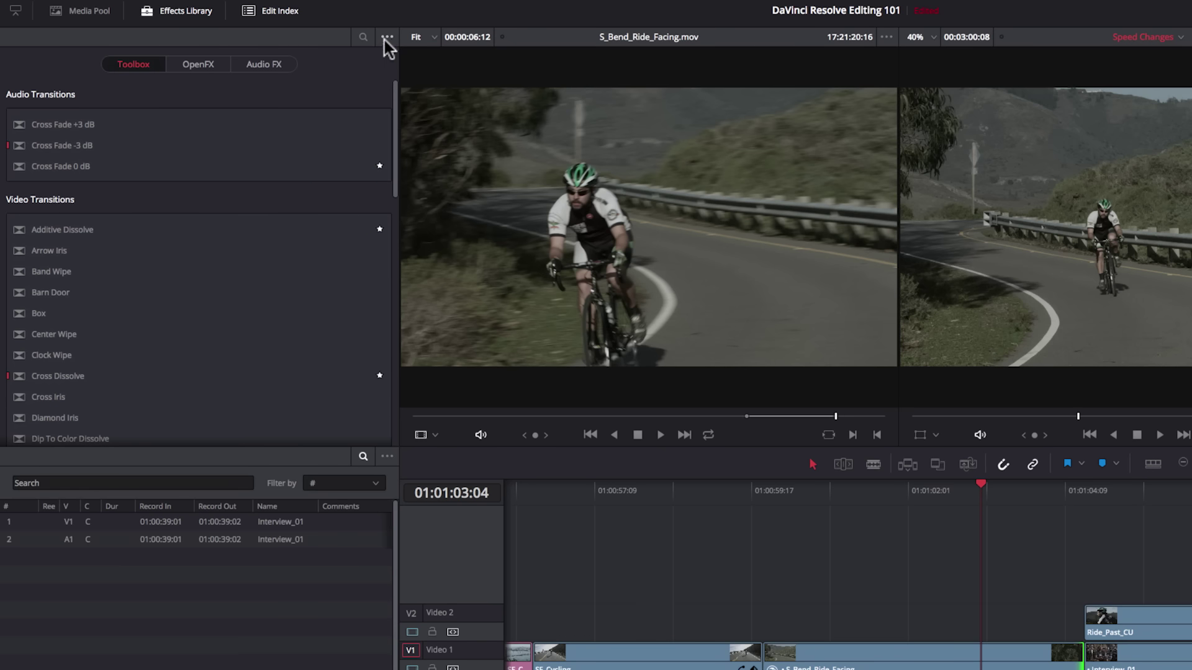
pyautogui.click(386, 39)
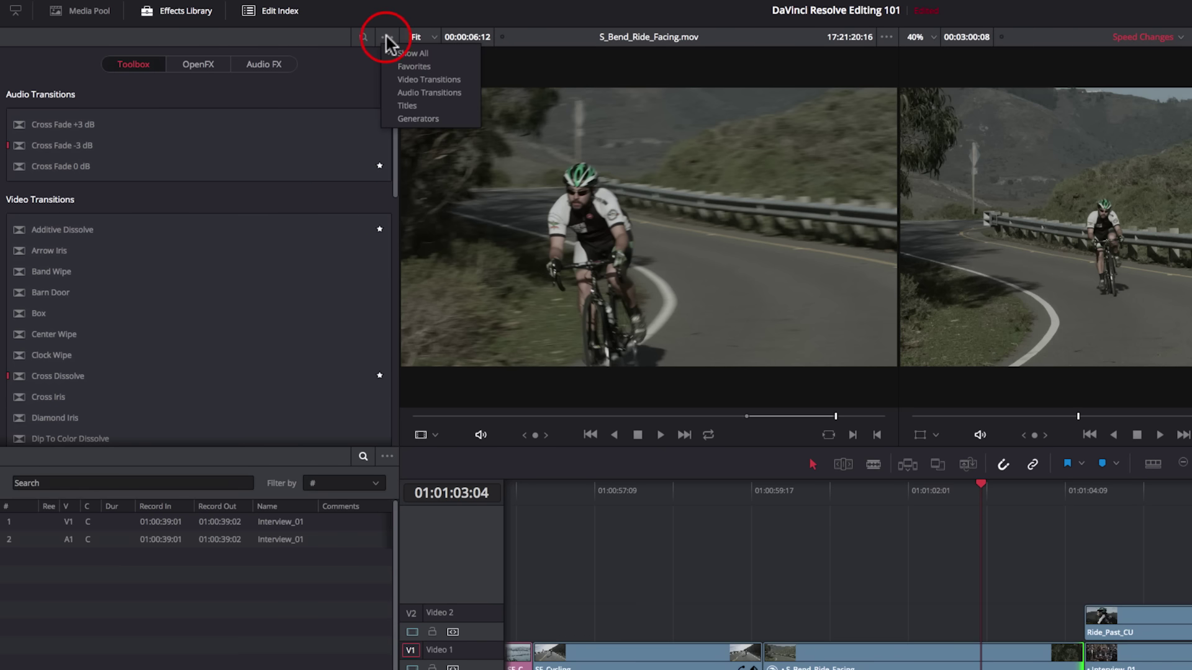
pyautogui.click(447, 66)
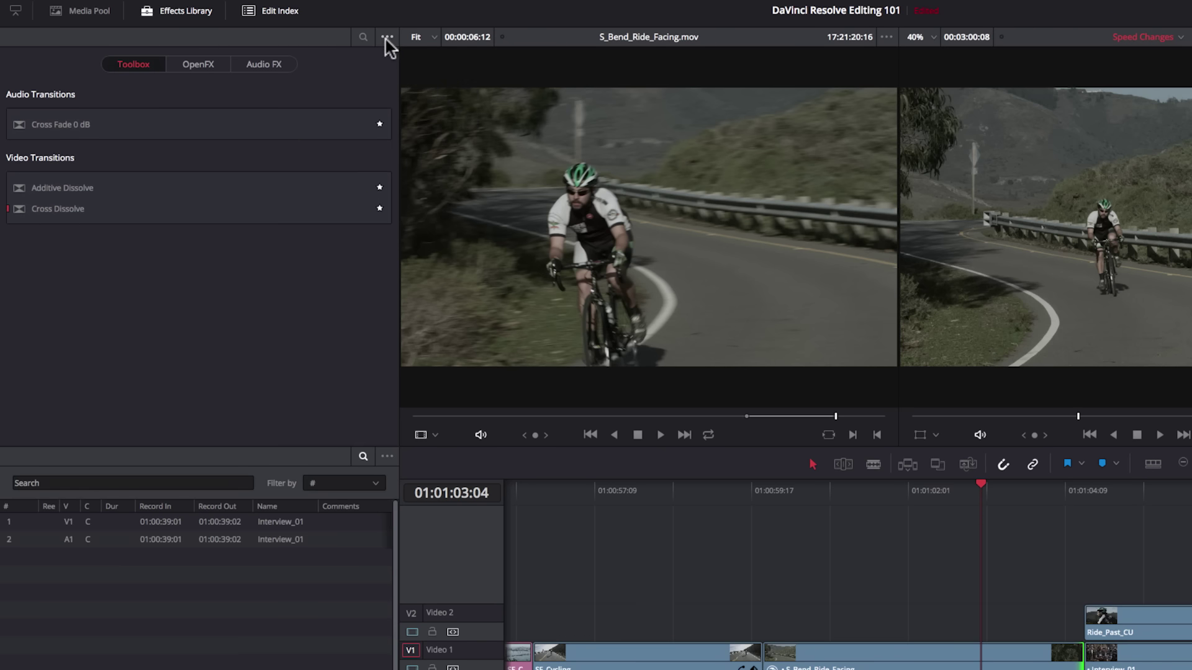
pyautogui.click(386, 39)
pyautogui.click(395, 50)
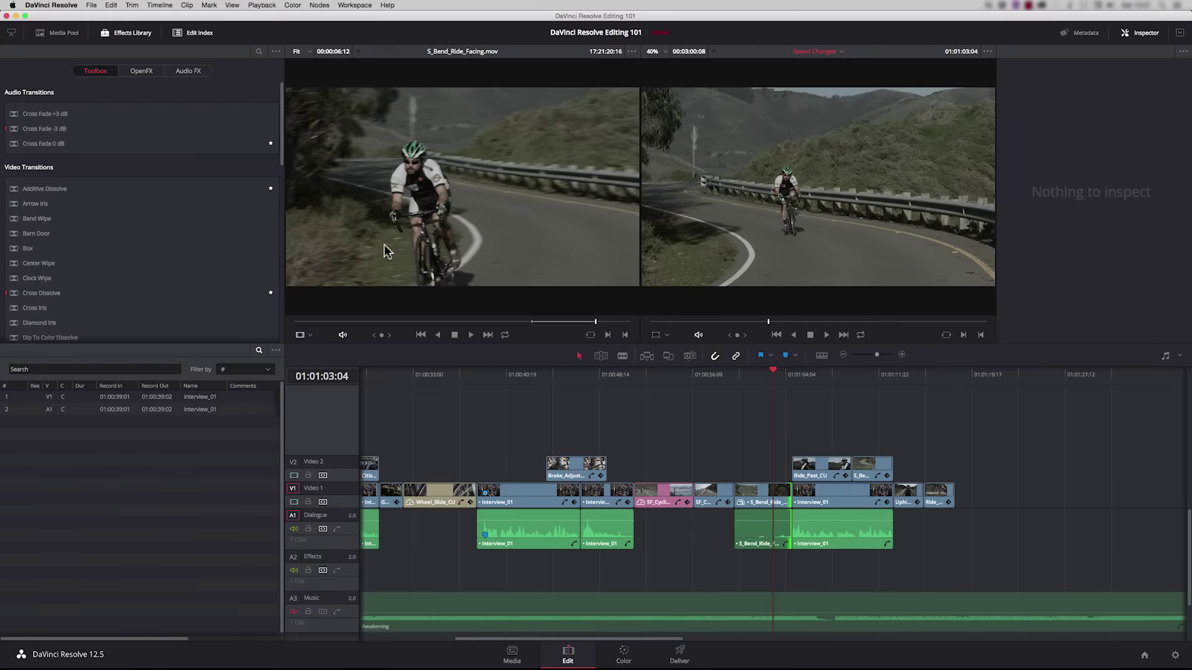
# Place a Cross Dissolve on the Uphill_Ride_CU / Ride_Past_CU edit and play it back
pyautogui.moveTo(23, 300); pyautogui.dragTo(925, 495)
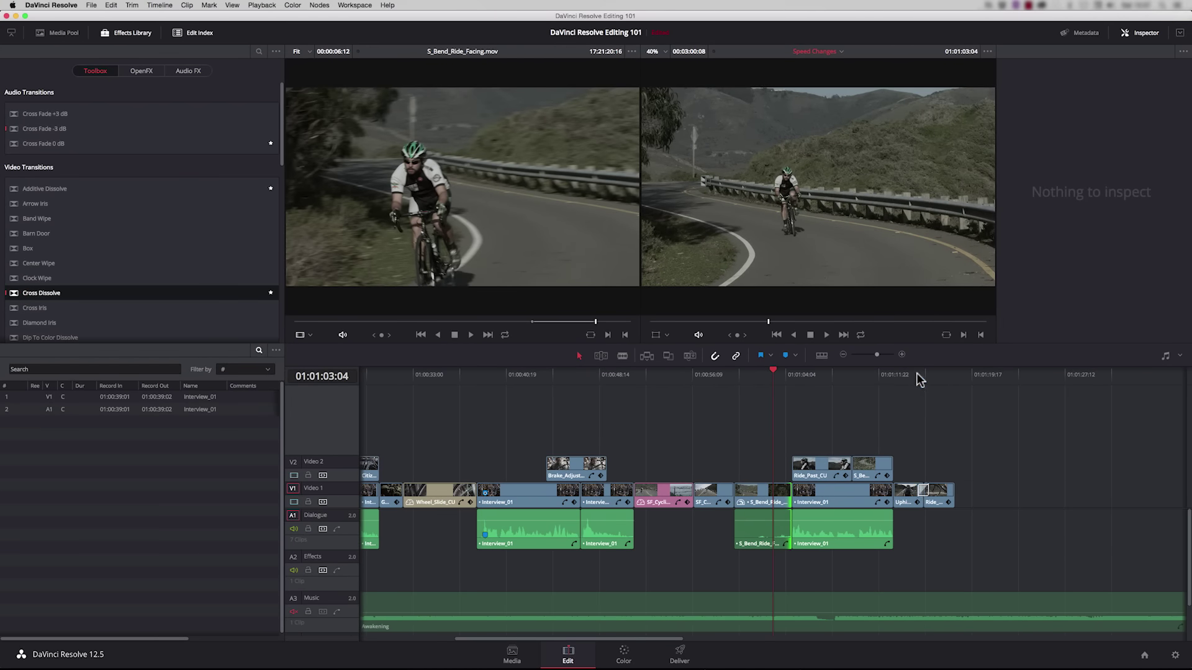
pyautogui.click(919, 377)
pyautogui.press('space')
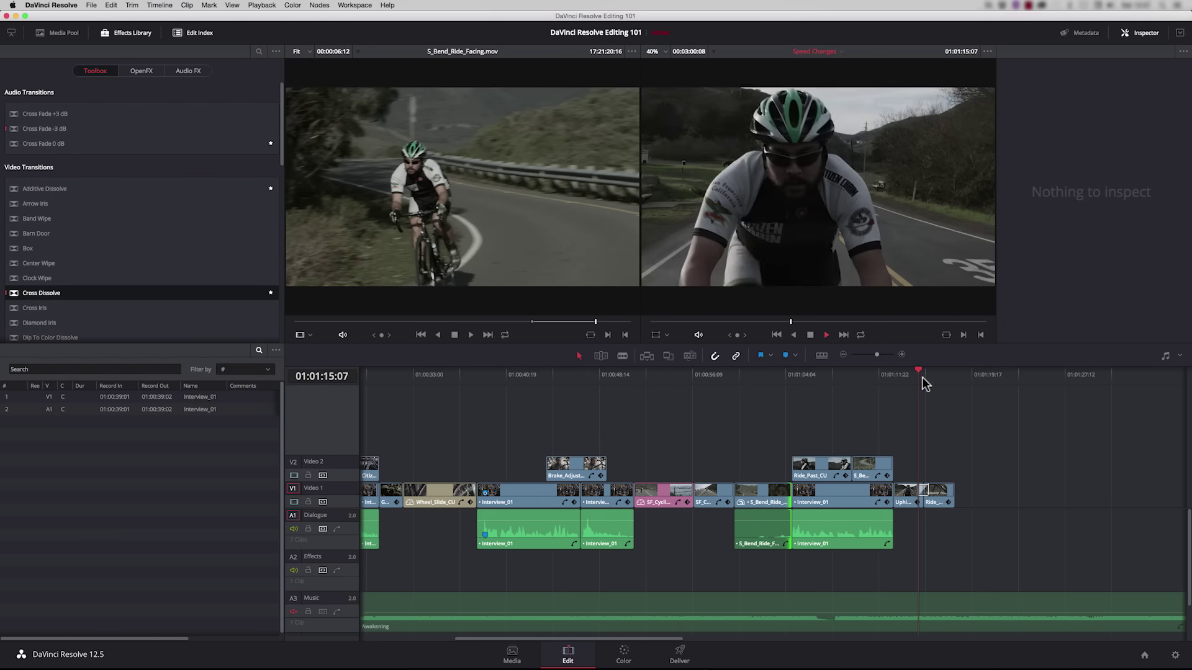
pyautogui.press('space')
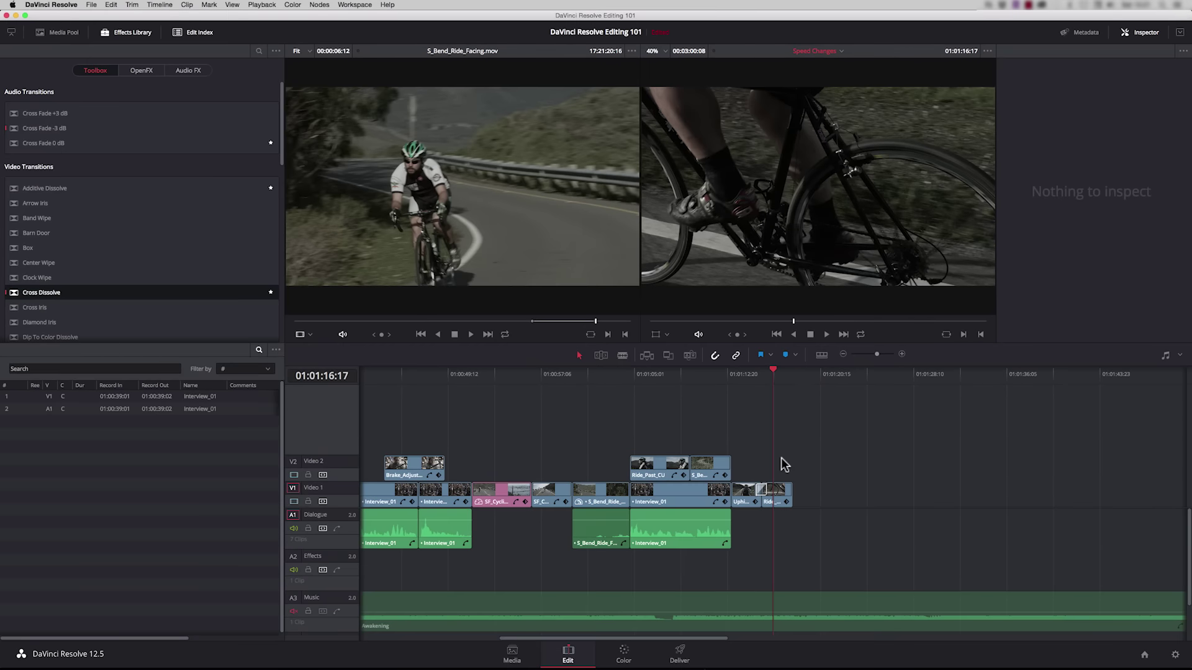
# Replace that dissolve with the standard transition via Cmd+T
pyautogui.press('super+equal')
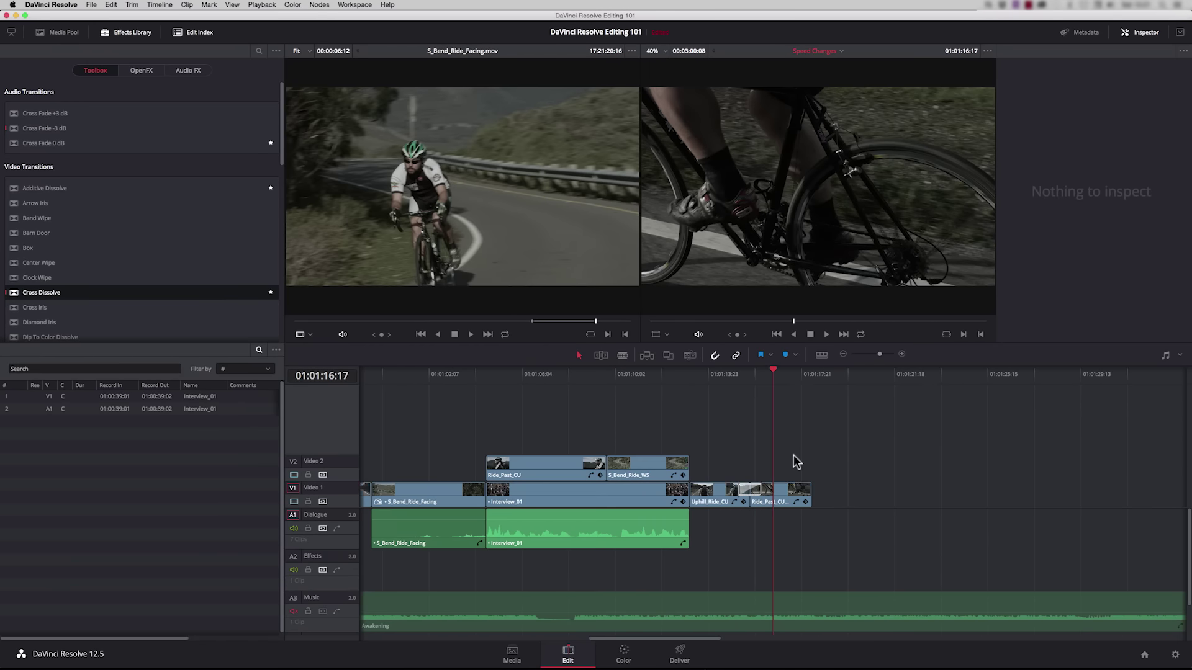
pyautogui.click(759, 494)
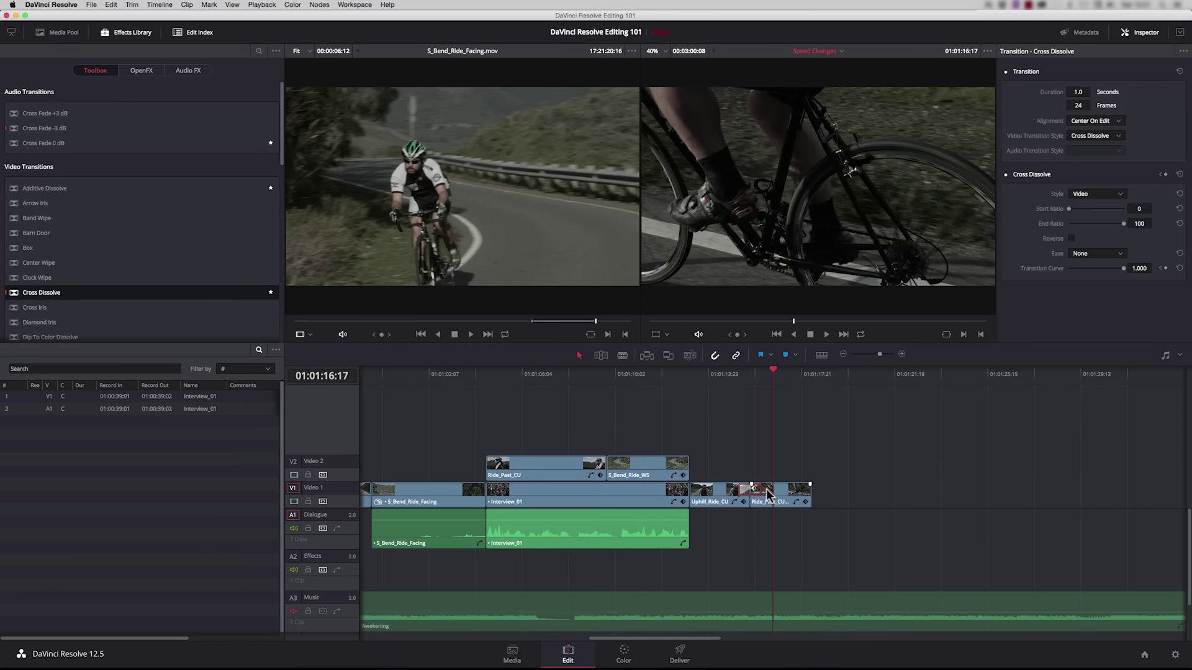
pyautogui.press('Delete')
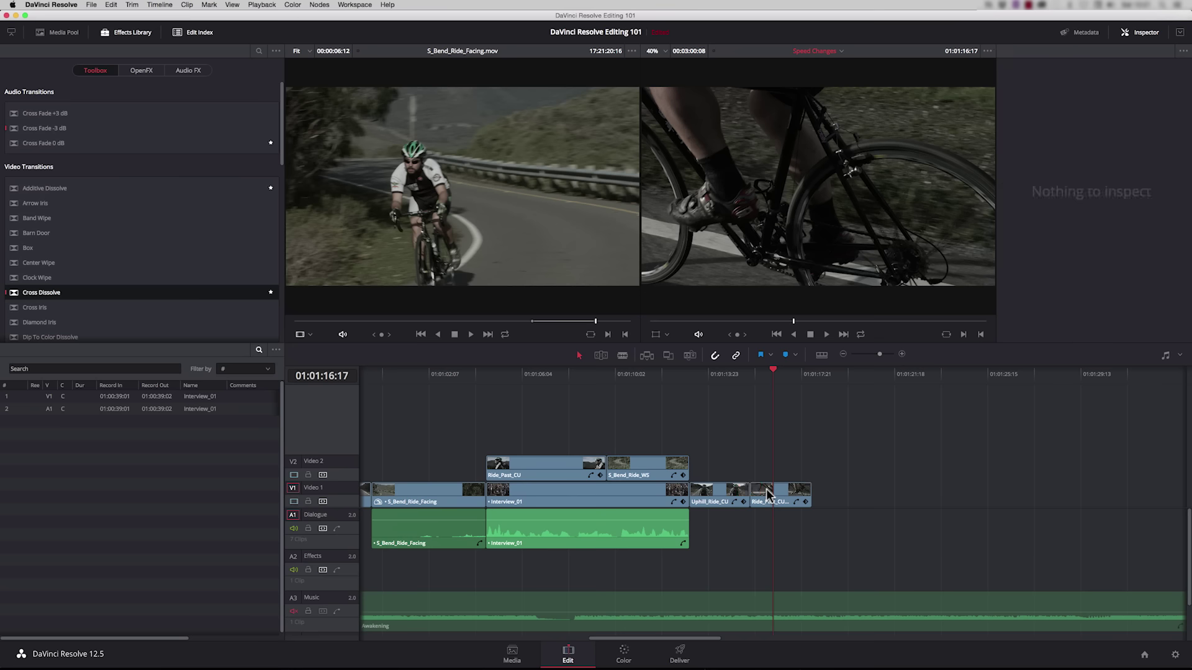
pyautogui.press('super+t')
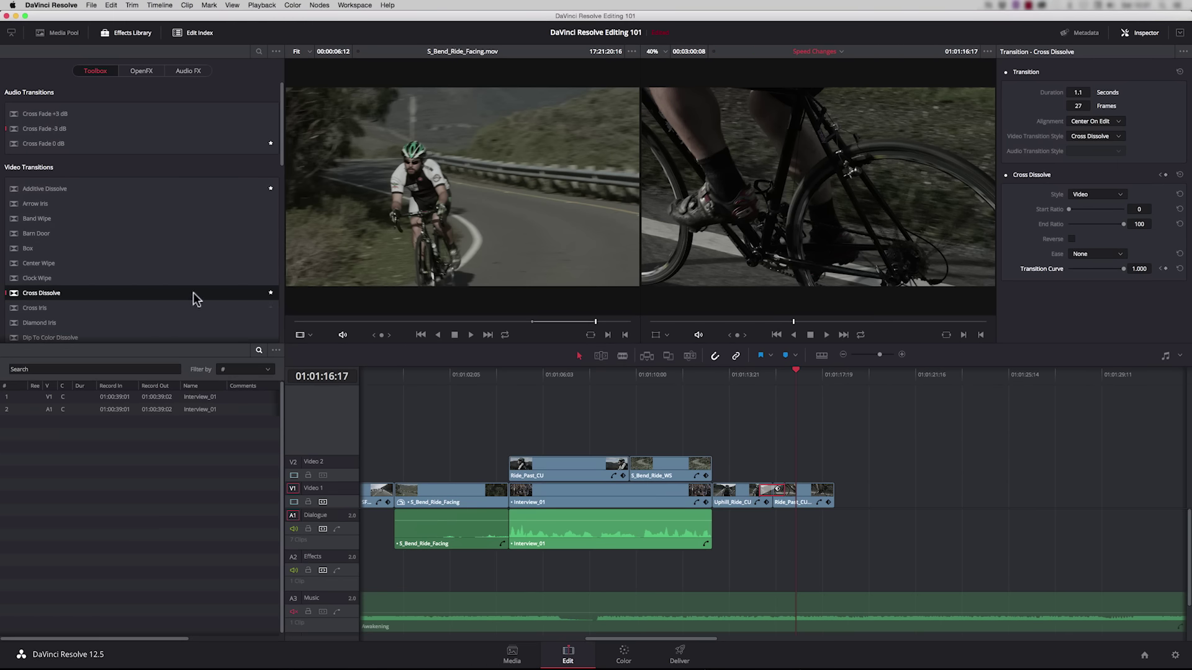
# Make Additive Dissolve the standard transition, then lengthen the dissolve to 1.4 s with In & Out ease
pyautogui.rightClick(212, 188)
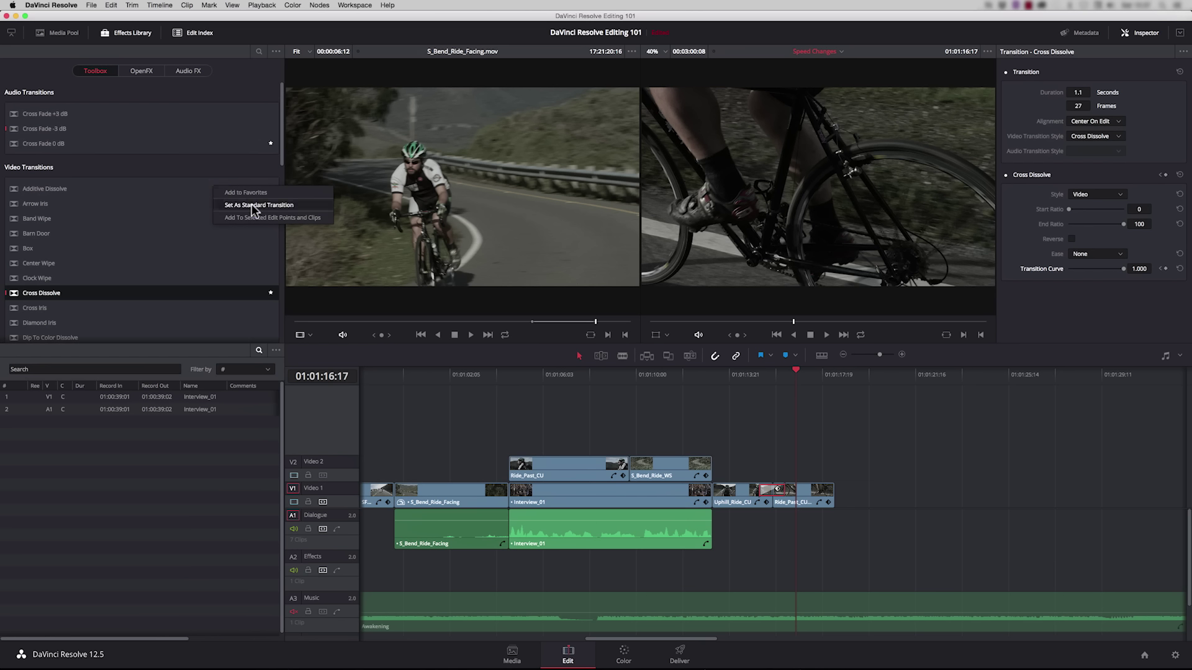
pyautogui.click(251, 205)
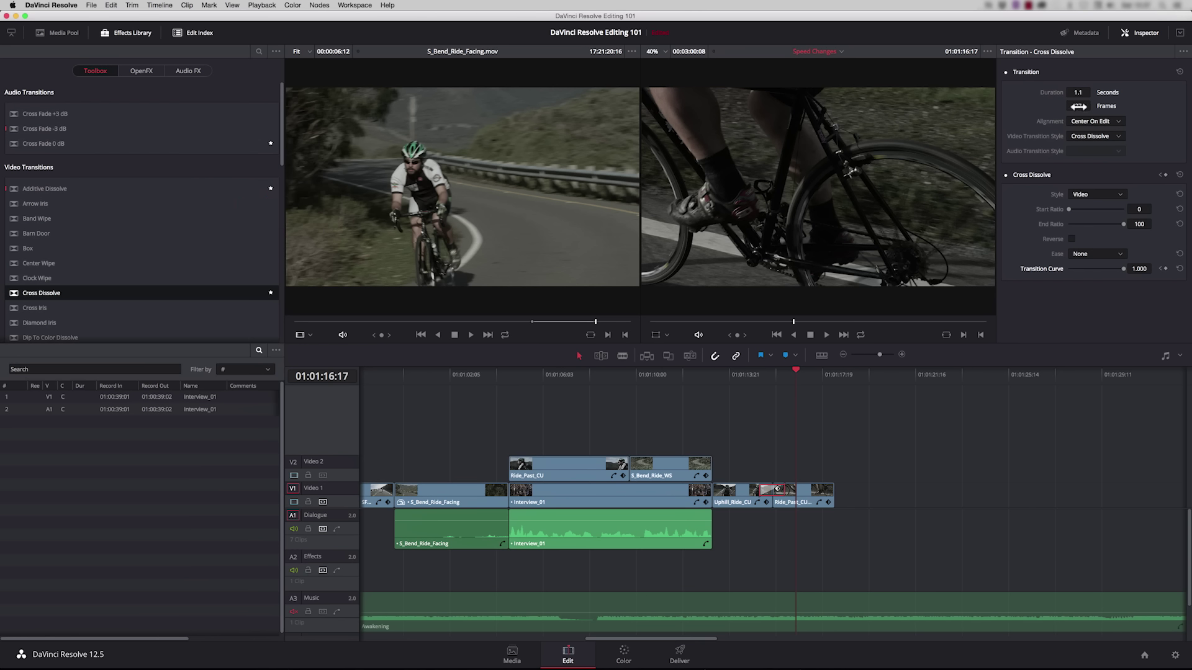
pyautogui.moveTo(1079, 105); pyautogui.dragTo(1098, 106)
pyautogui.click(1117, 254)
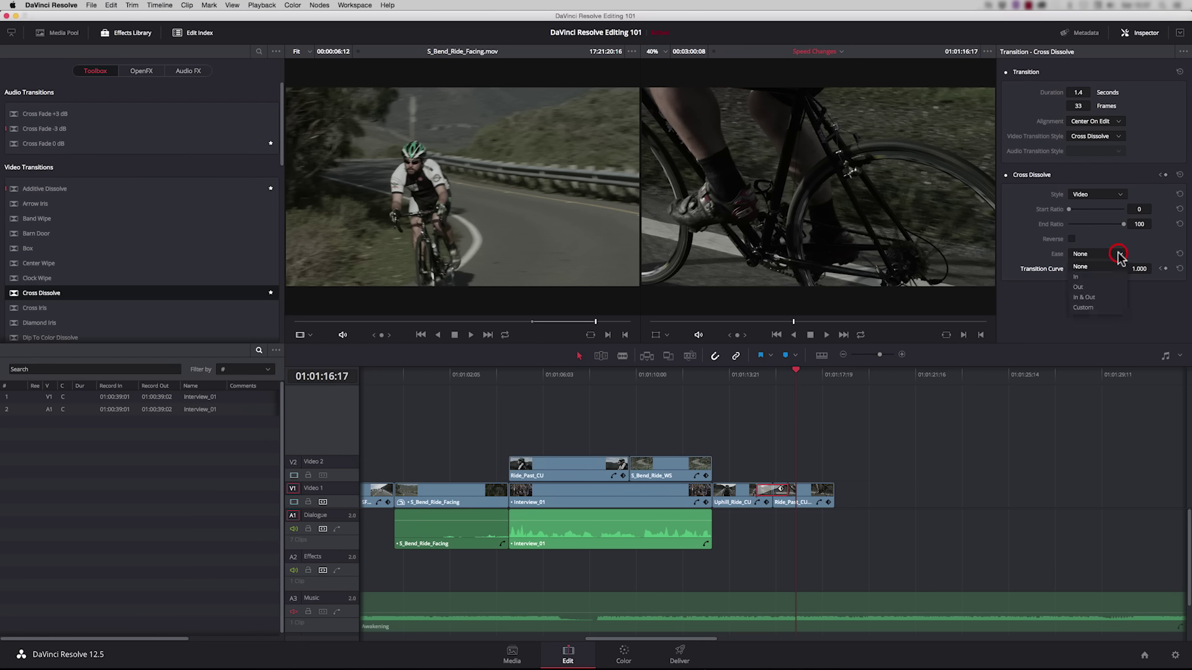
pyautogui.click(1092, 298)
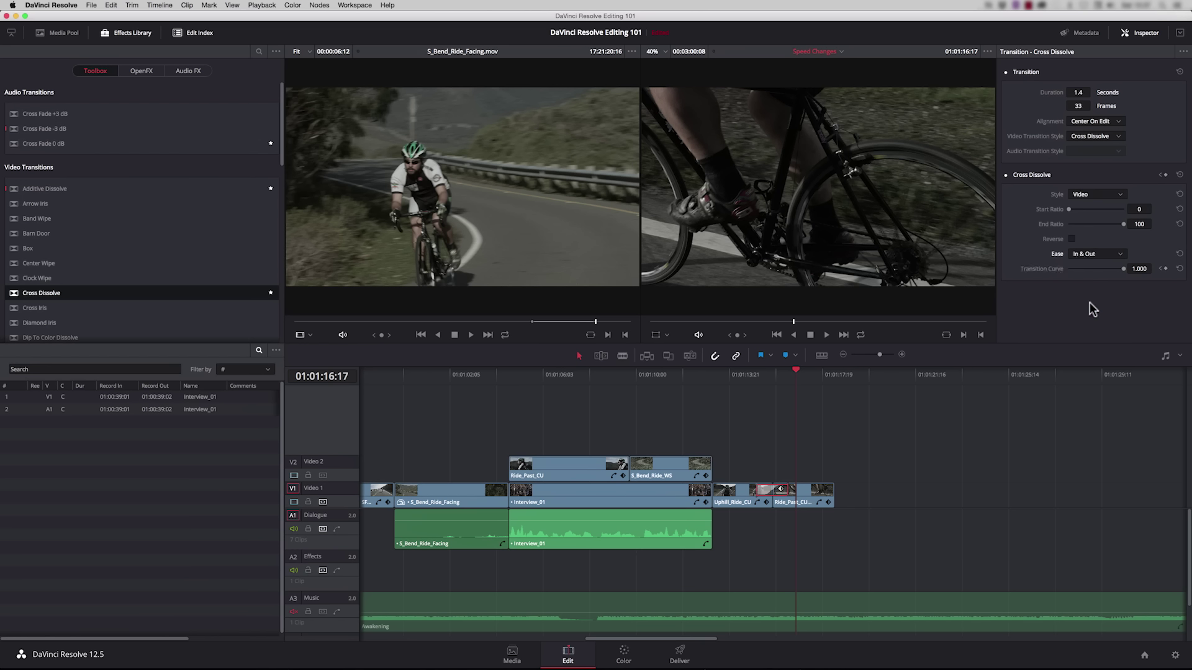
# Save the timeline dissolve as a named custom transition preset and mark it as a favourite
pyautogui.rightClick(765, 489)
pyautogui.click(815, 529)
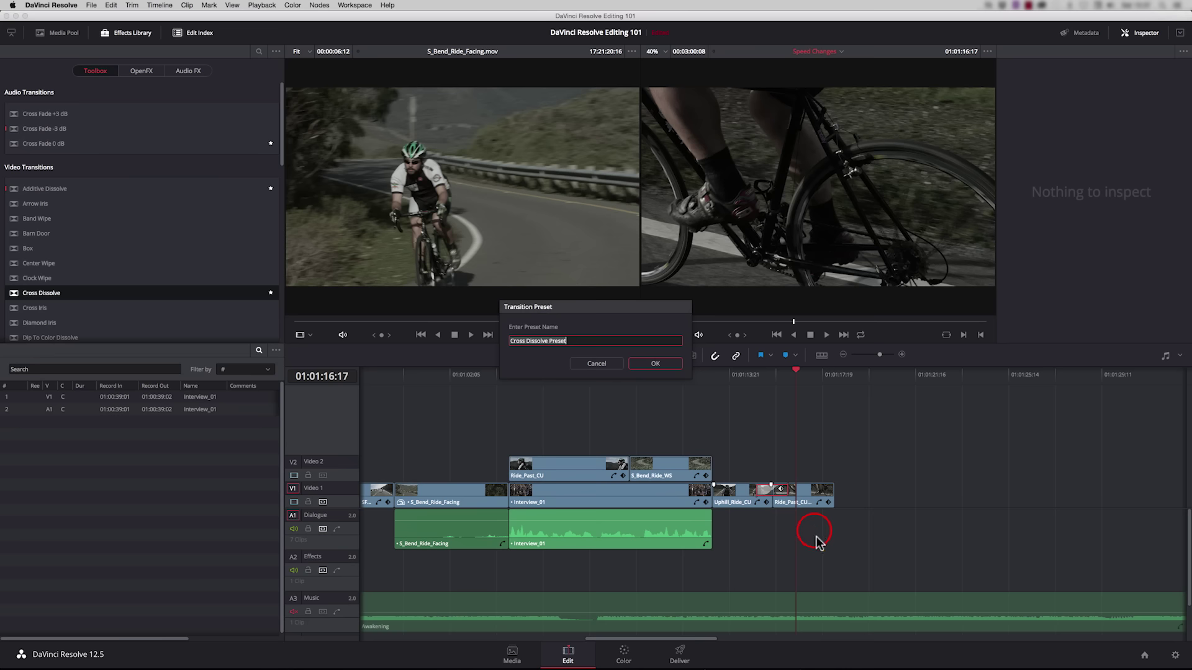
pyautogui.write('Darre')
pyautogui.write('n dissolve')
pyautogui.click(656, 364)
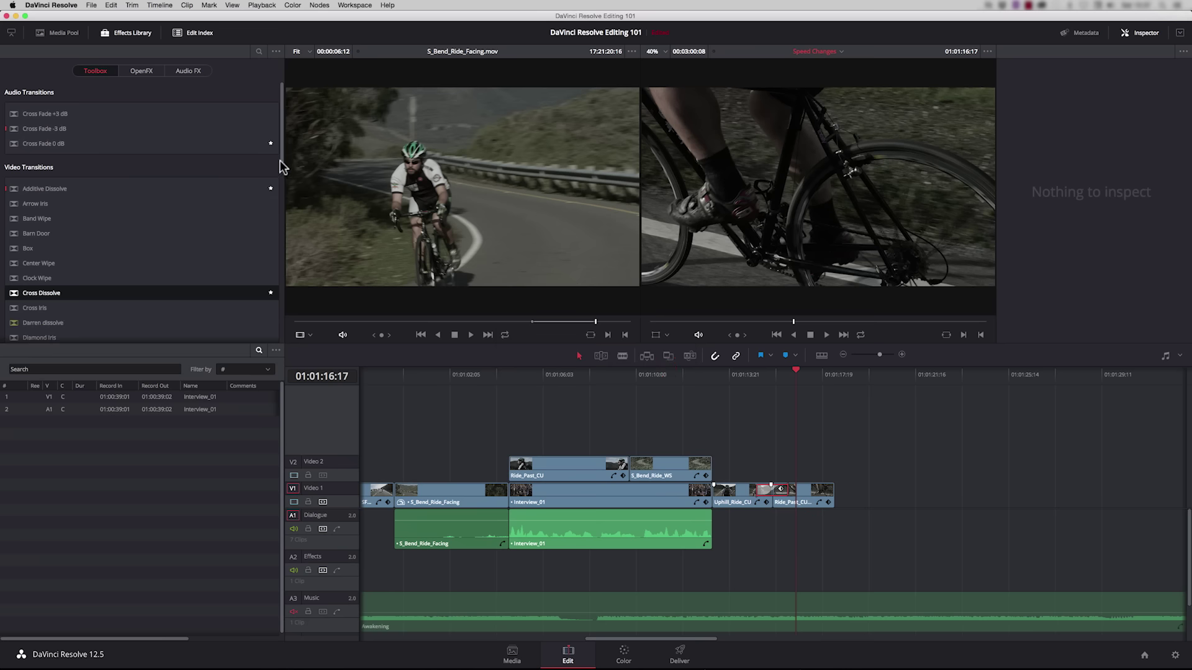
pyautogui.scroll(-4, 279, 164)
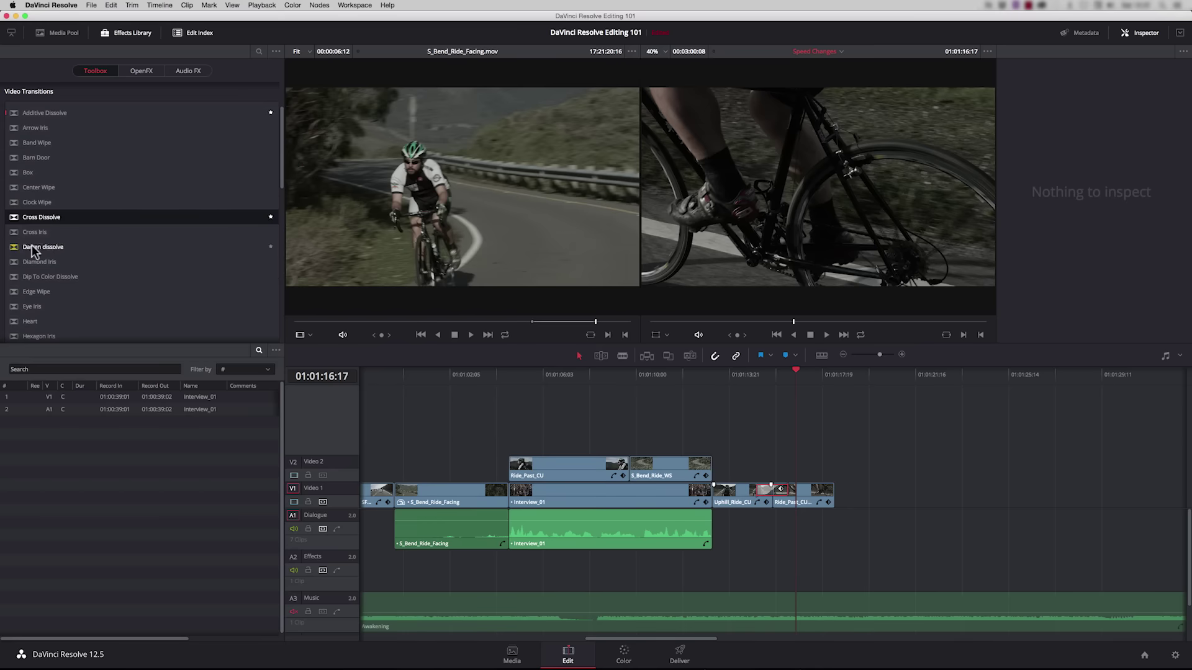
pyautogui.click(270, 248)
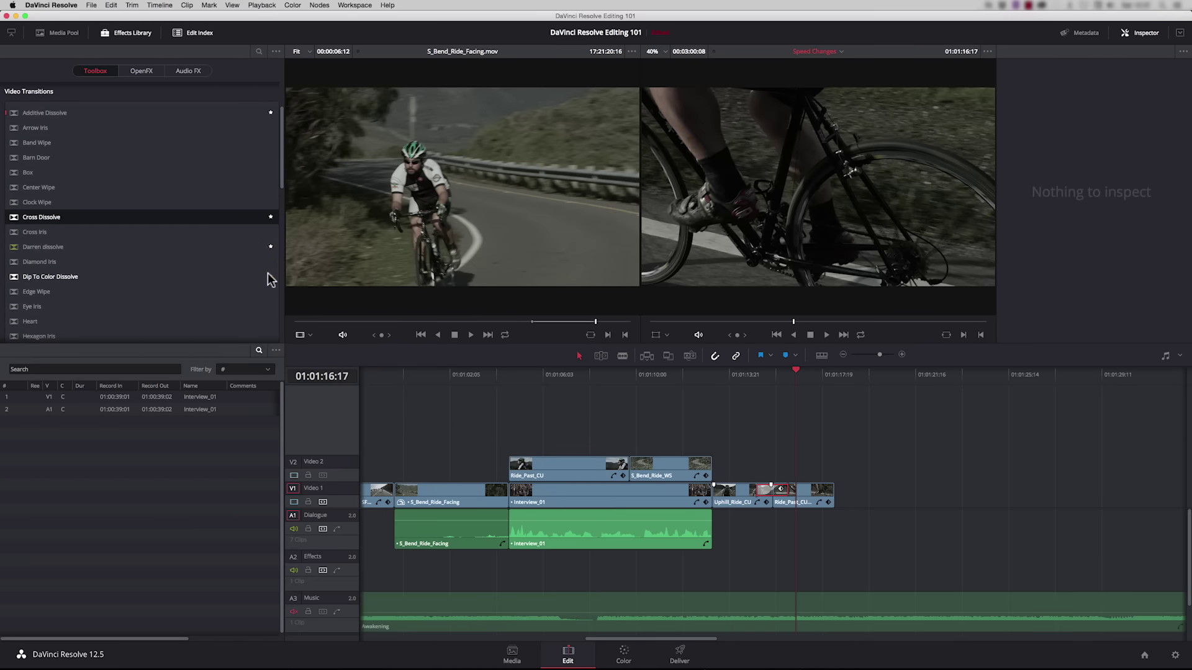